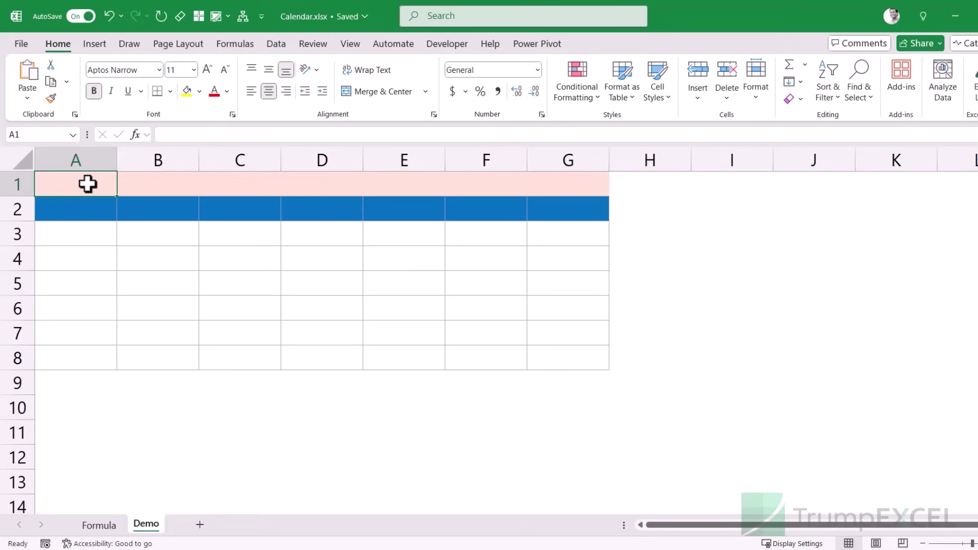
Step: Enter the formula =Calendar(2025,1) in cell A1 of the Demo sheet and check which cells it fills
{"action": "type", "text": "=cal"}
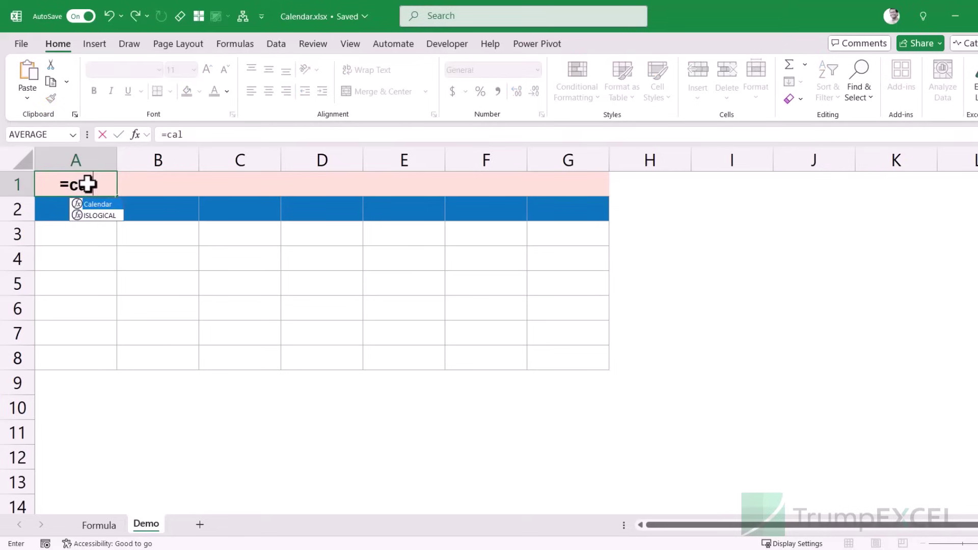
{"action": "key", "text": "Tab"}
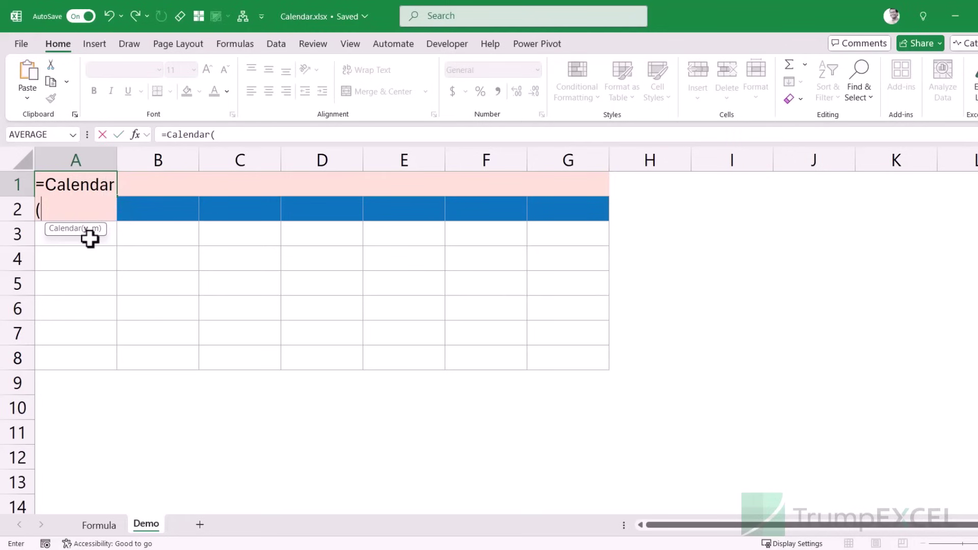
{"action": "type", "text": "2025,1)"}
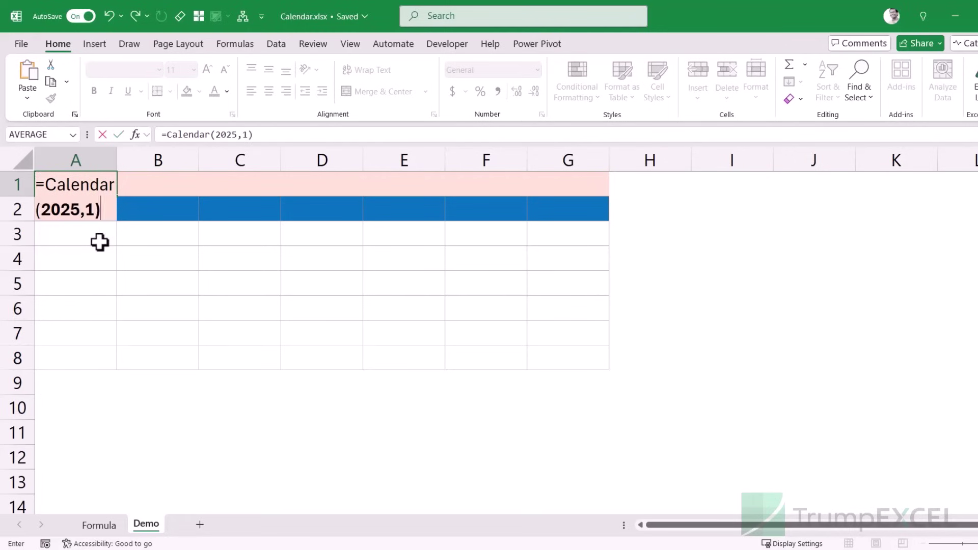
{"action": "key", "text": "Return"}
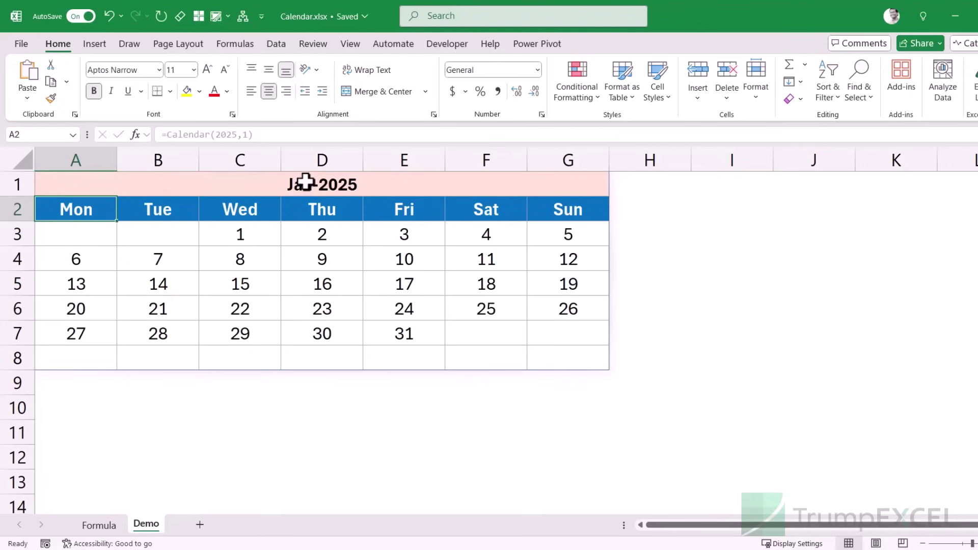
{"action": "left_click", "coordinate": [82, 185]}
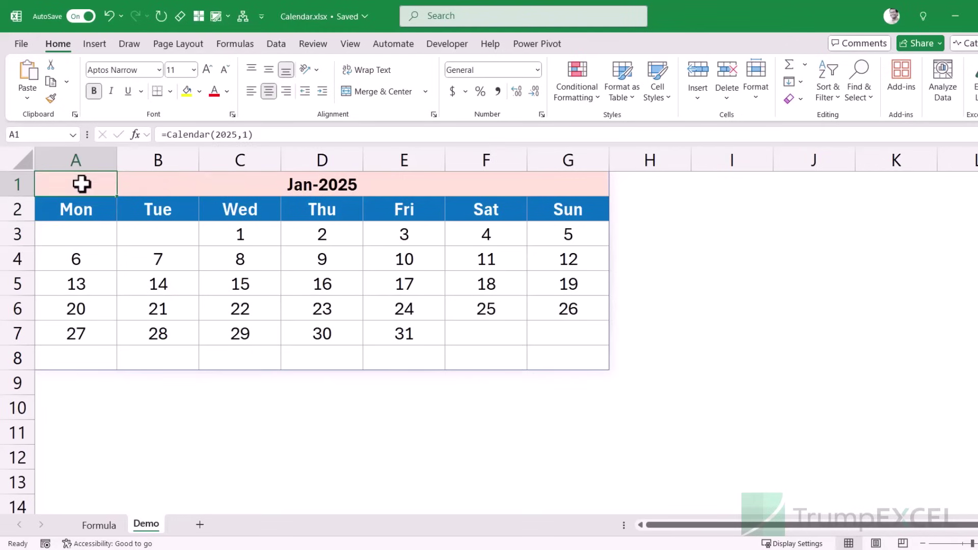
{"action": "left_click", "coordinate": [307, 186]}
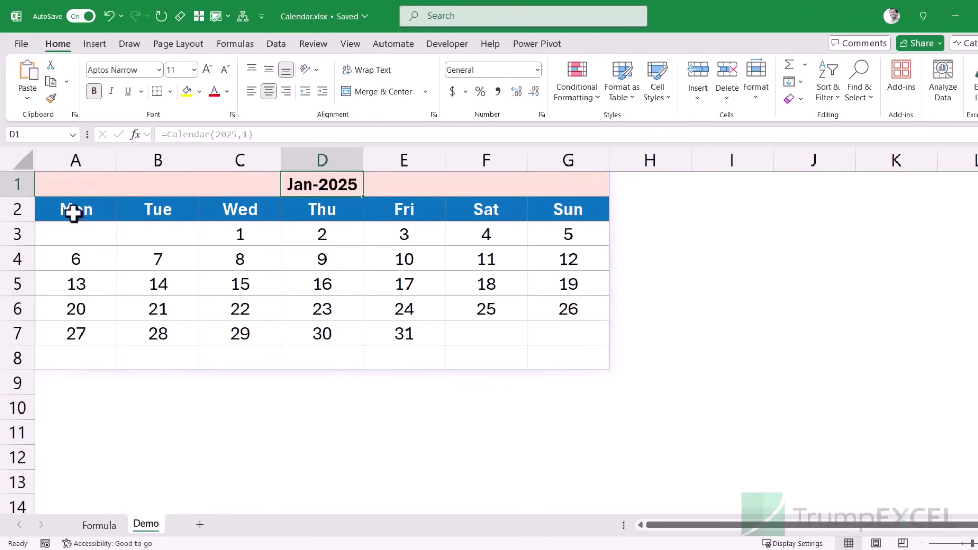
Step: Change the month argument of the Calendar formula in A1 to 2
{"action": "left_click", "coordinate": [77, 190]}
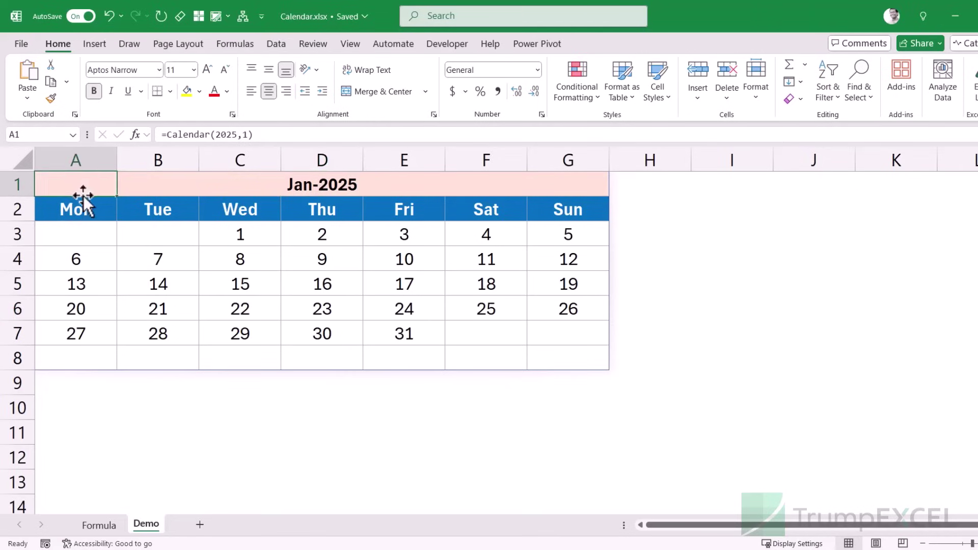
{"action": "key", "text": "F2"}
{"action": "left_click", "coordinate": [88, 209]}
{"action": "key", "text": "BackSpace"}
{"action": "type", "text": "2"}
{"action": "key", "text": "Return"}
{"action": "left_click", "coordinate": [77, 185]}
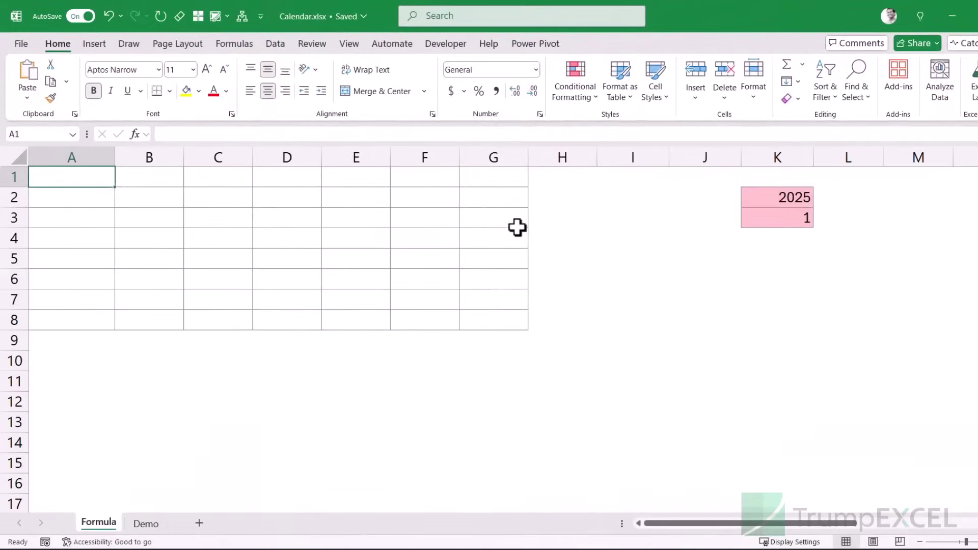
Step: On the Formula sheet, start a CHOOSE formula in A1 with SEQUENCE(,7) as its index number
{"action": "left_click", "coordinate": [768, 202]}
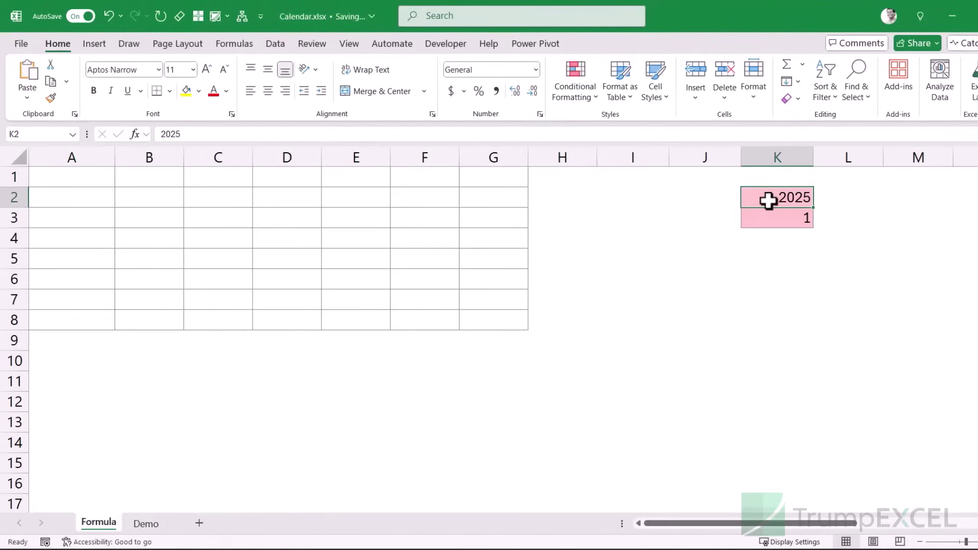
{"action": "left_click", "coordinate": [766, 218]}
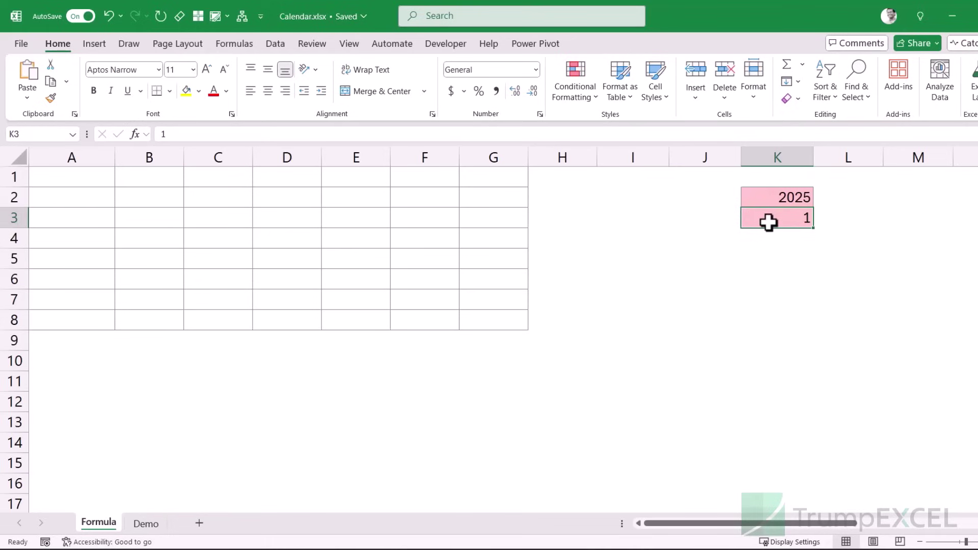
{"action": "left_click", "coordinate": [74, 184]}
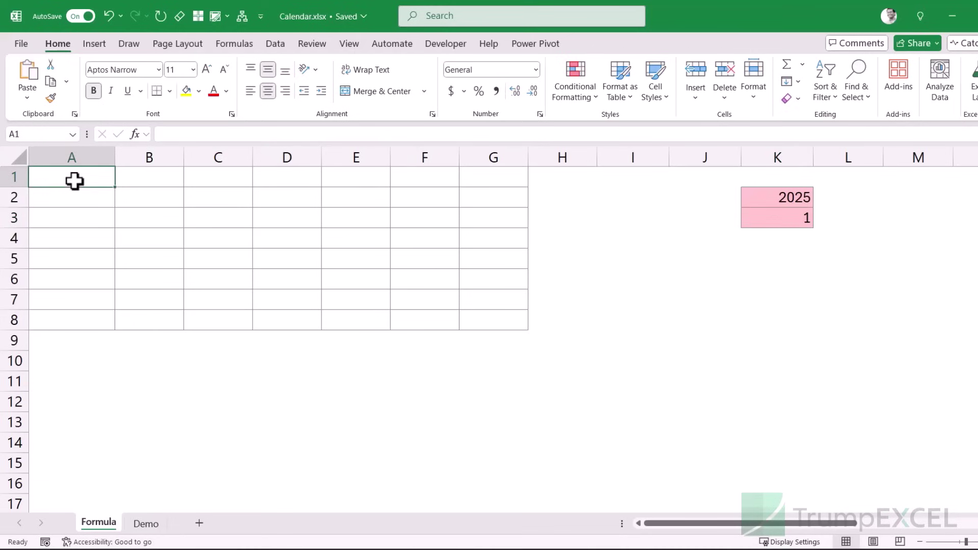
{"action": "type", "text": "=choo"}
{"action": "key", "text": "Tab"}
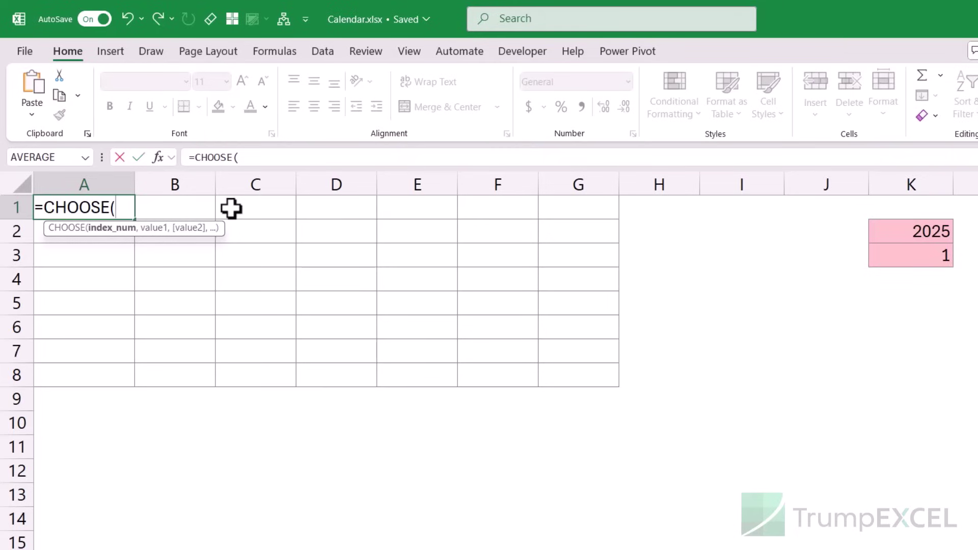
{"action": "left_click", "coordinate": [253, 157]}
{"action": "type", "text": "seq"}
{"action": "key", "text": "Tab"}
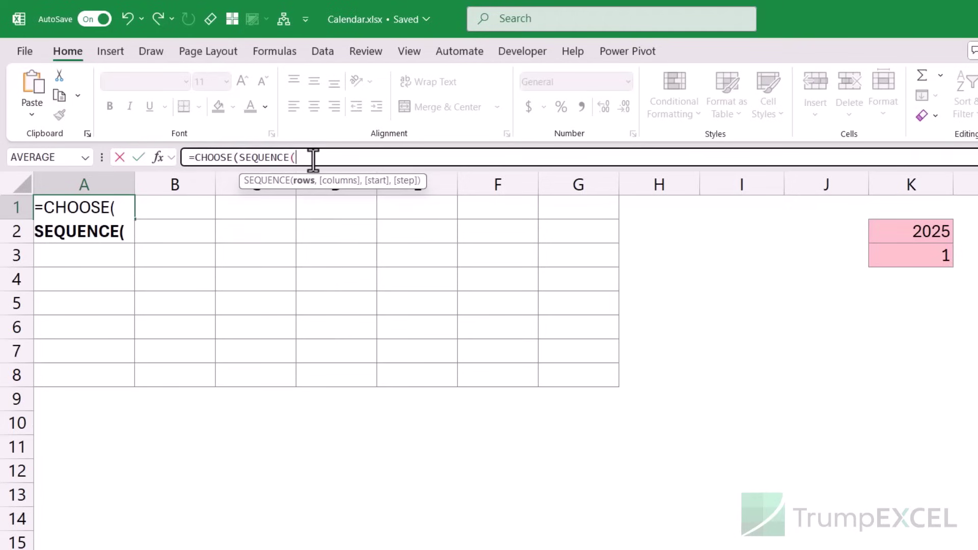
{"action": "type", "text": ",7)"}
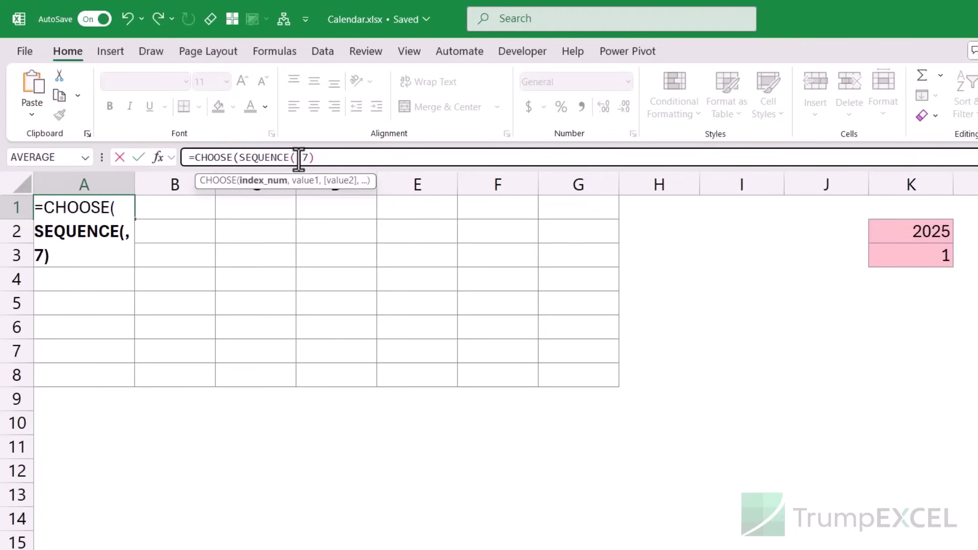
{"action": "left_click", "coordinate": [298, 158]}
{"action": "left_click", "coordinate": [308, 158]}
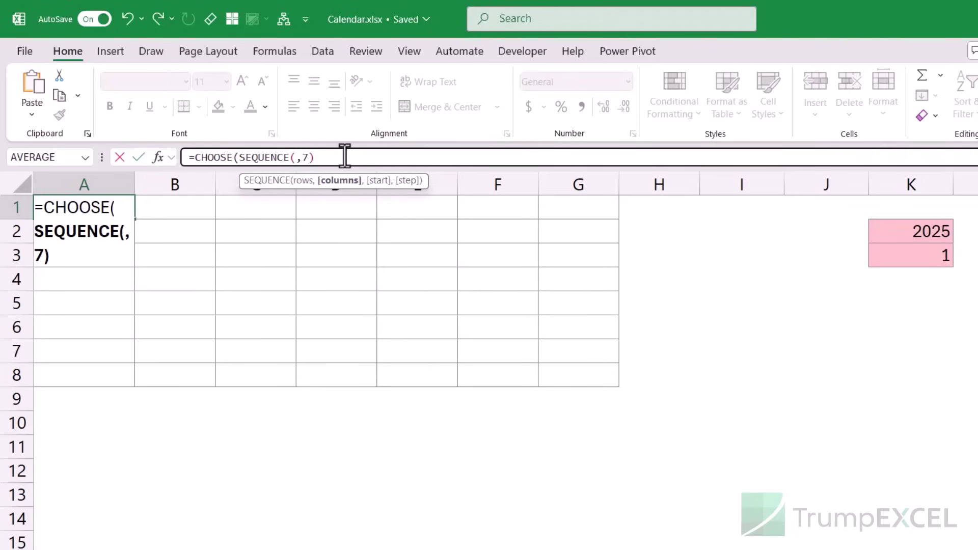
{"action": "key", "text": "Right"}
{"action": "type", "text": ","}
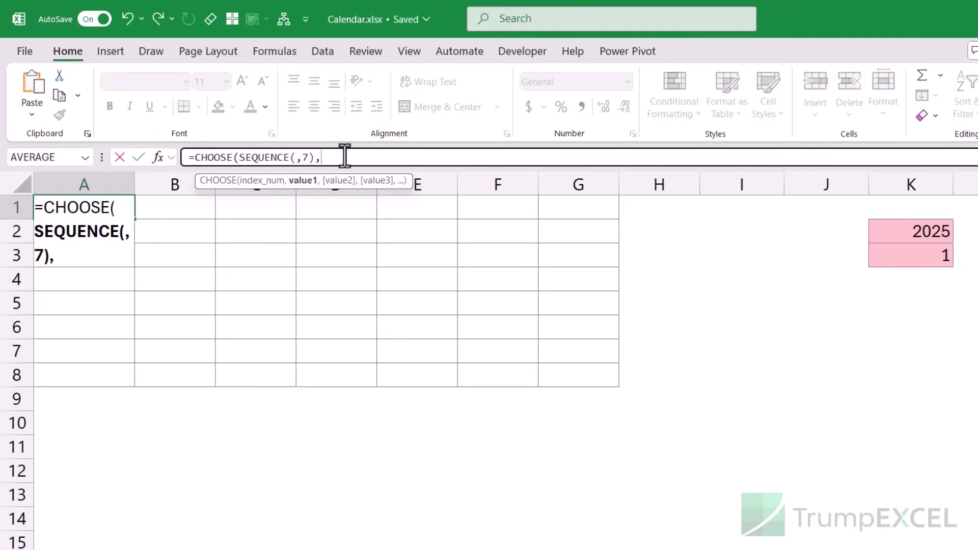
Step: Add three empty strings and TEXT(DATE(K2,K3,1),"MMM-YYYY") as the first four values of the CHOOSE formula
{"action": "type", "text": "\"\",\"\",\"\","}
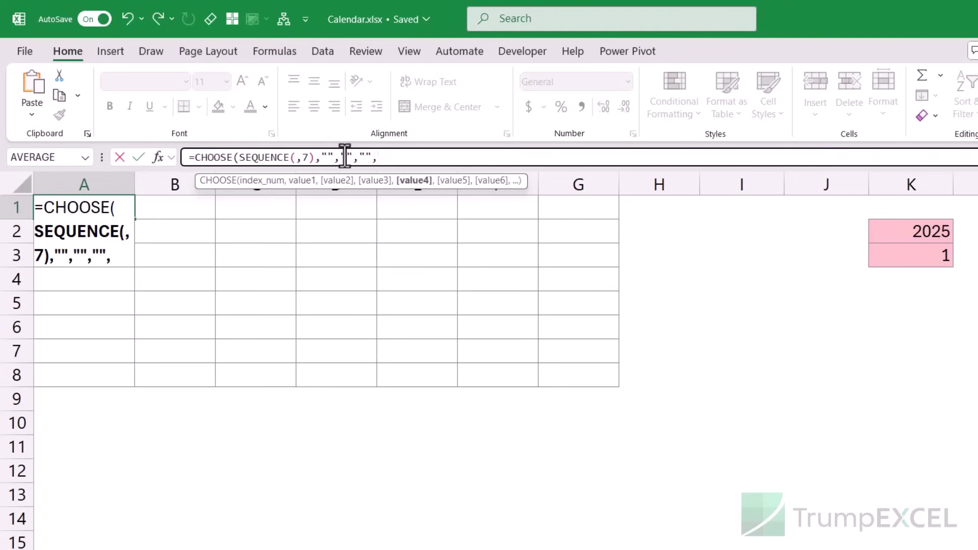
{"action": "type", "text": "TEXT("}
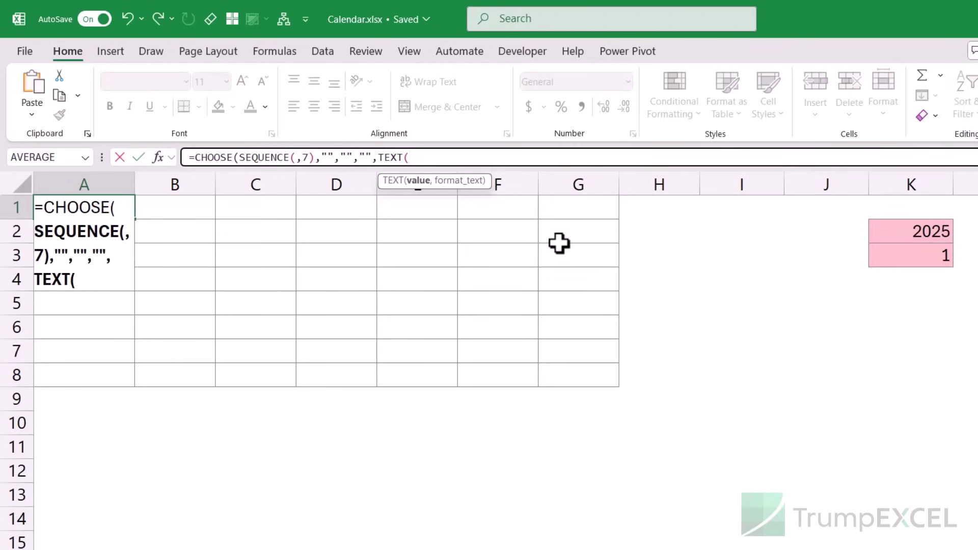
{"action": "type", "text": "DATE("}
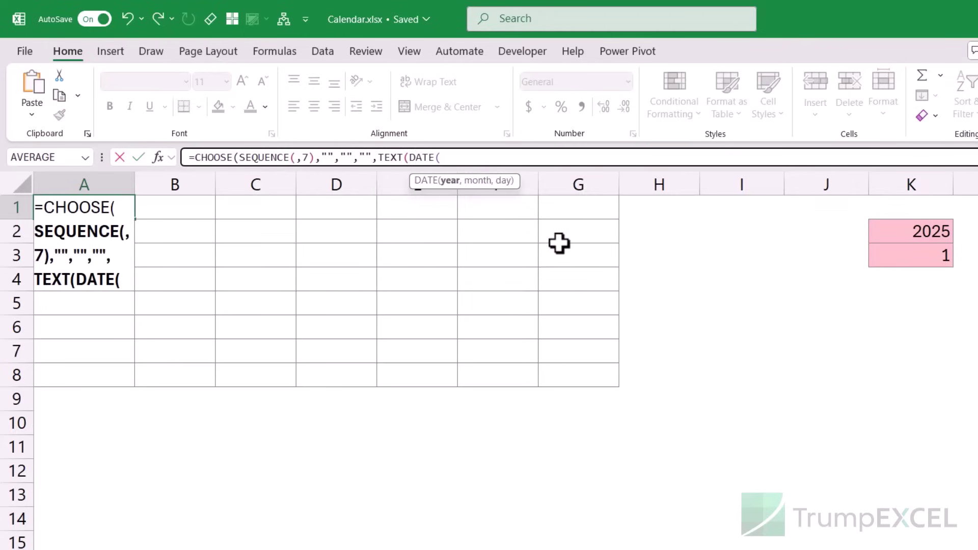
{"action": "left_click", "coordinate": [942, 232]}
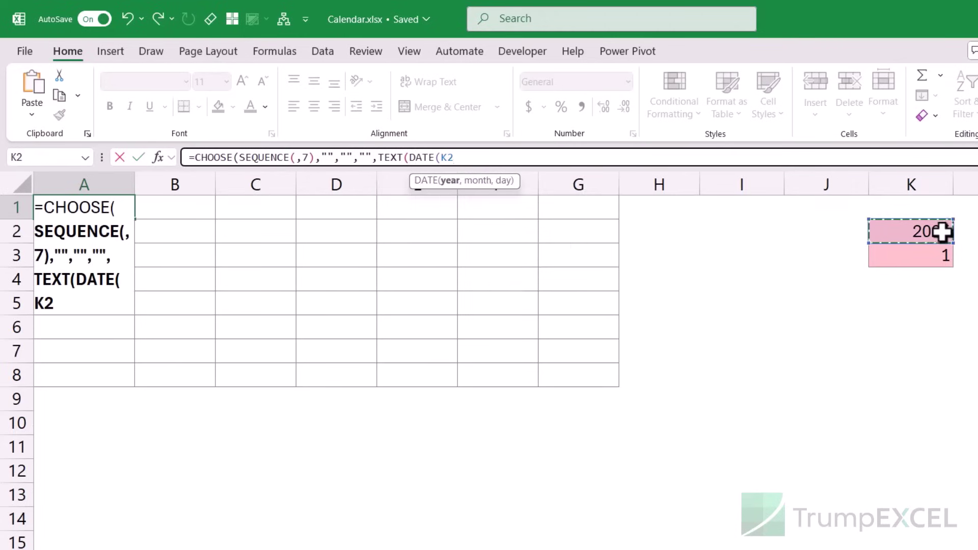
{"action": "type", "text": ","}
{"action": "left_click", "coordinate": [940, 258]}
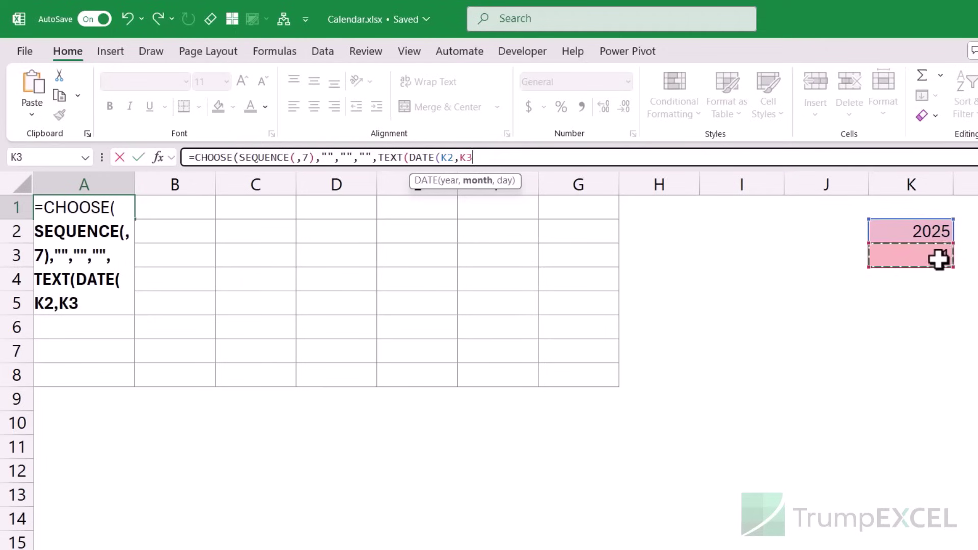
{"action": "type", "text": ",1"}
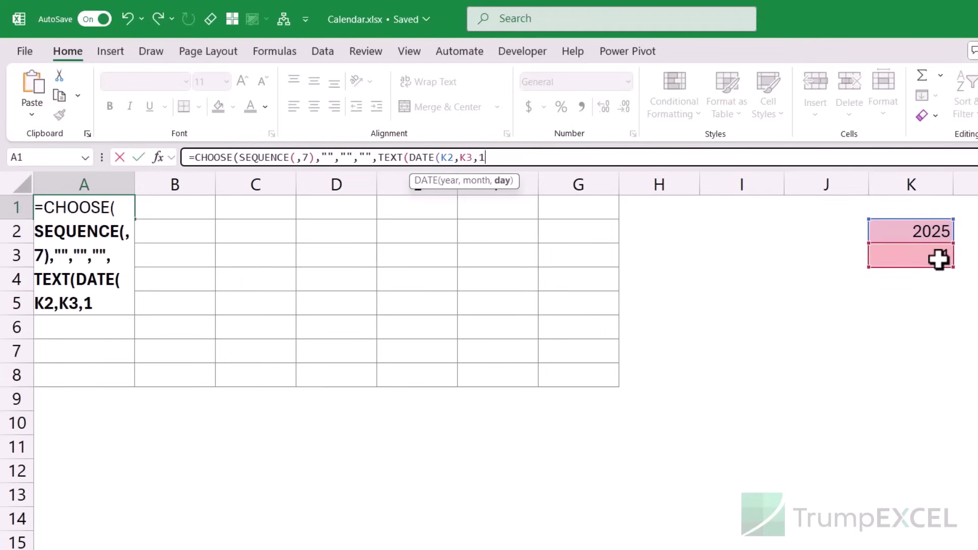
{"action": "type", "text": "),"}
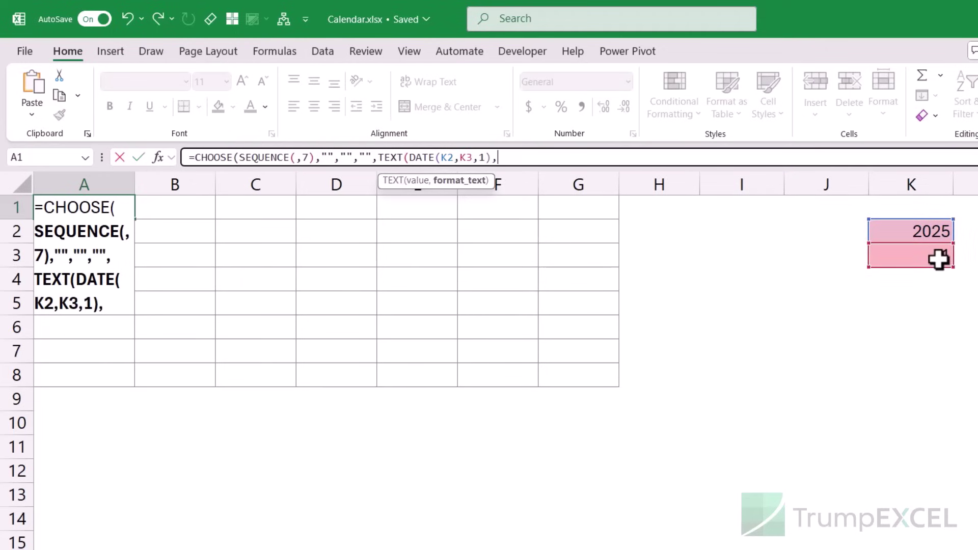
{"action": "type", "text": "\"MMM-YYYY"}
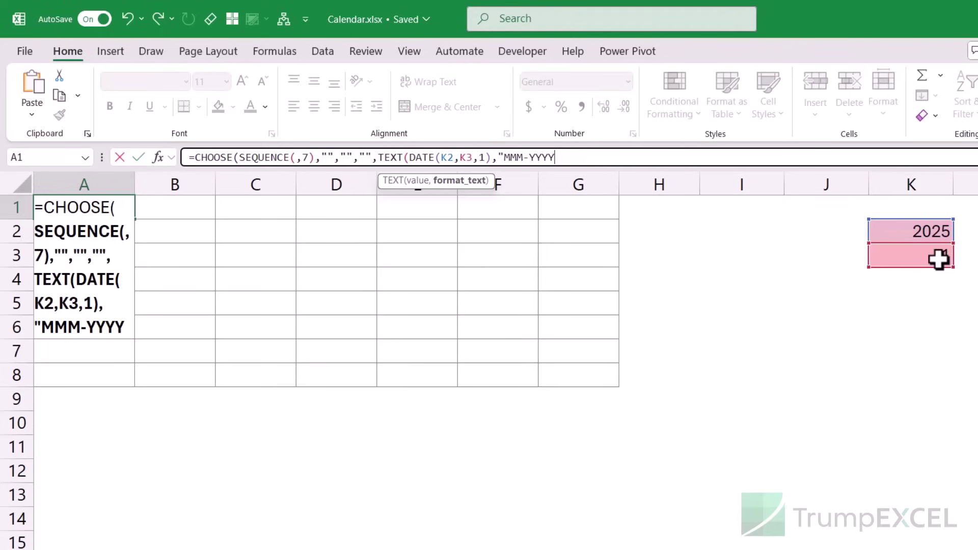
{"action": "type", "text": "\")"}
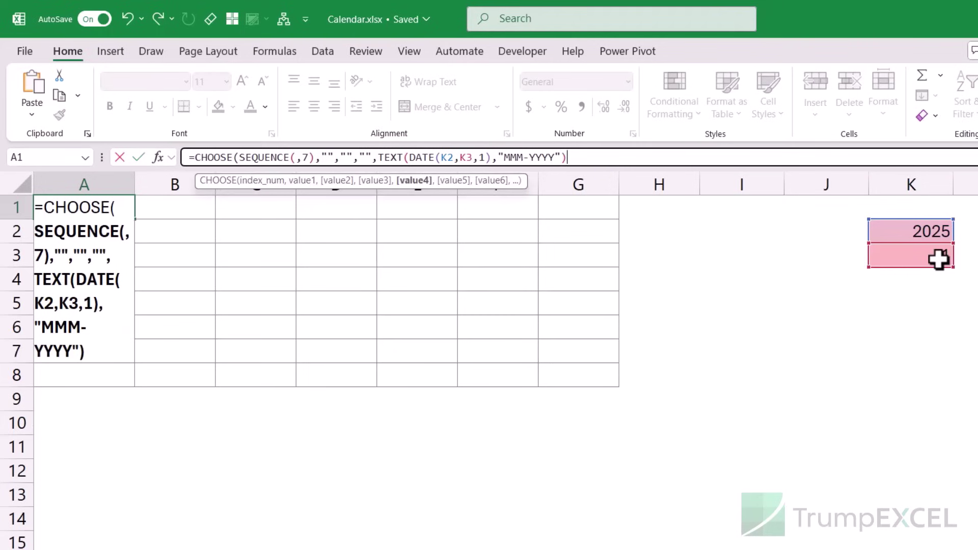
Step: Complete the CHOOSE formula in A1 with three more empty strings and check the month title in D1
{"action": "type", "text": ",\"\",\"\",\""}
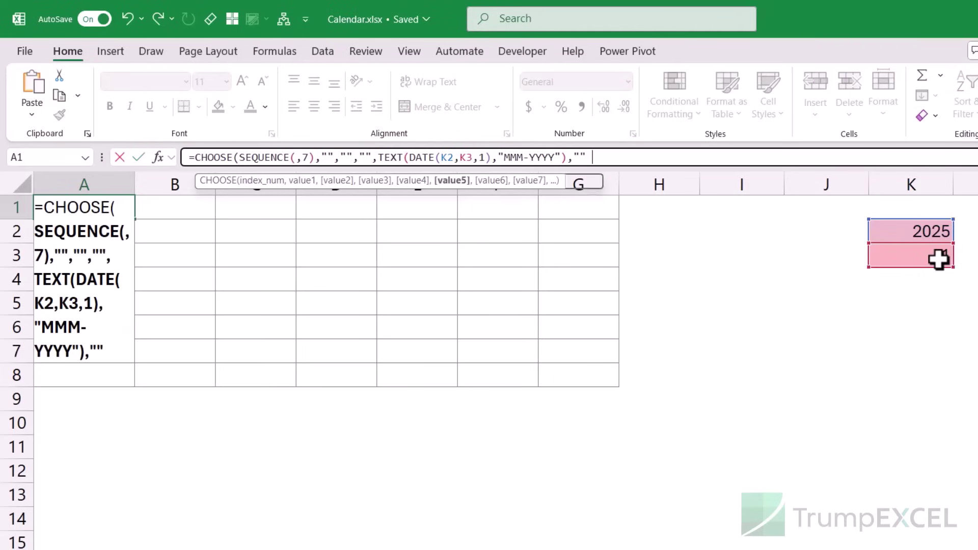
{"action": "type", "text": "\")"}
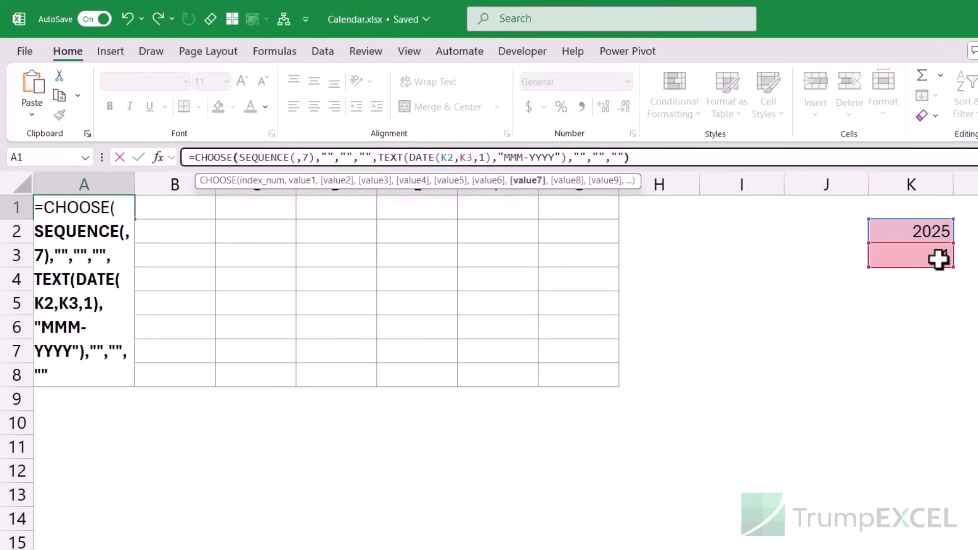
{"action": "key", "text": "Return"}
{"action": "key", "text": "Up"}
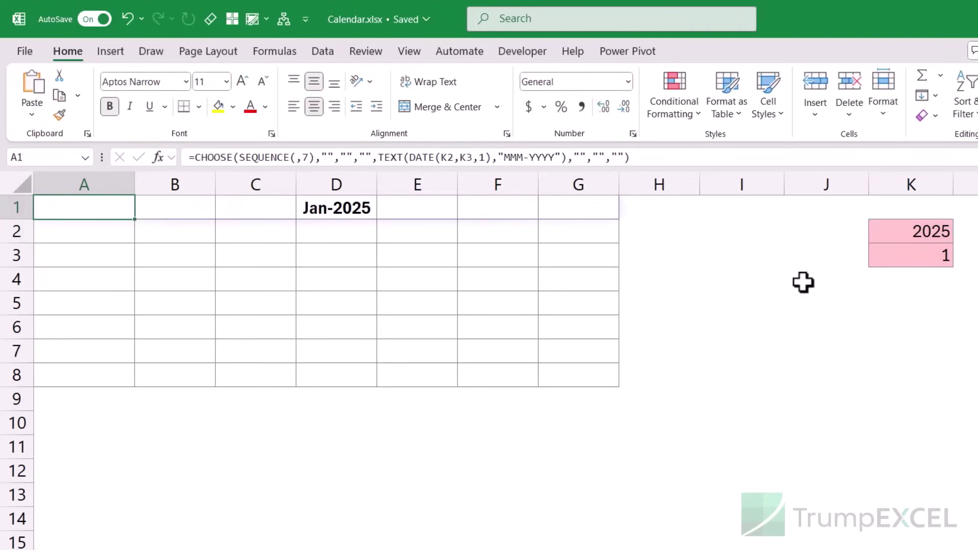
{"action": "left_click", "coordinate": [352, 207]}
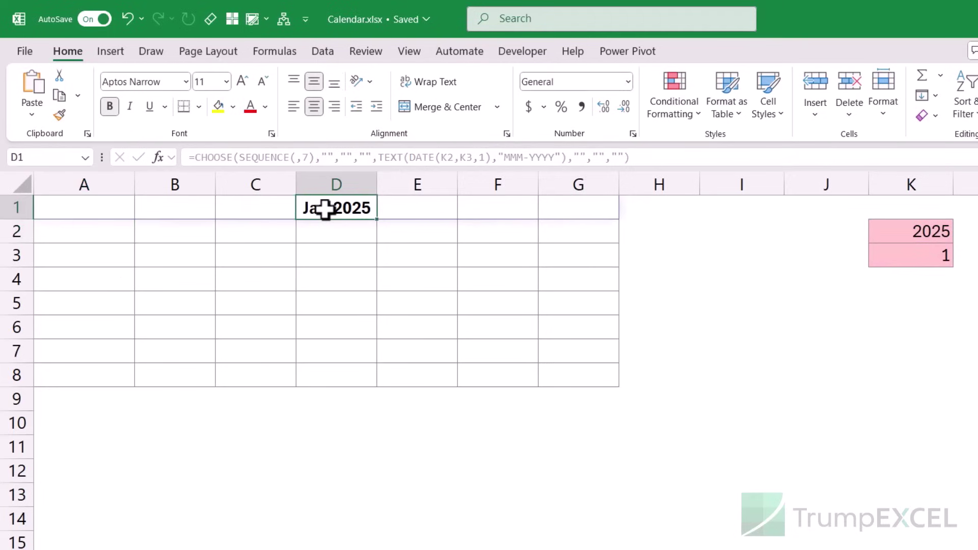
Step: Test the month title by setting the month in K3 to 2, and restore it to 1
{"action": "left_click", "coordinate": [897, 258]}
{"action": "type", "text": "2"}
{"action": "key", "text": "Return"}
{"action": "key", "text": "Up"}
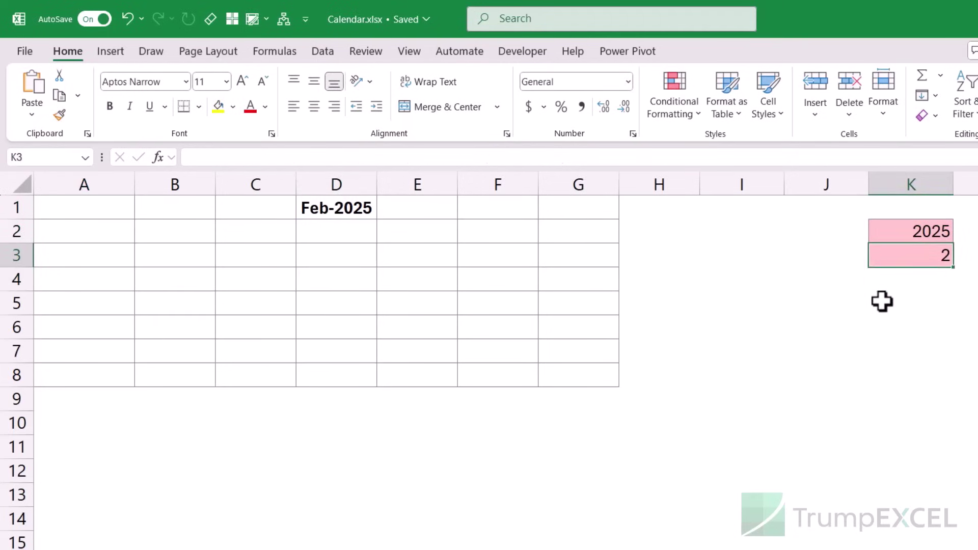
{"action": "type", "text": "1"}
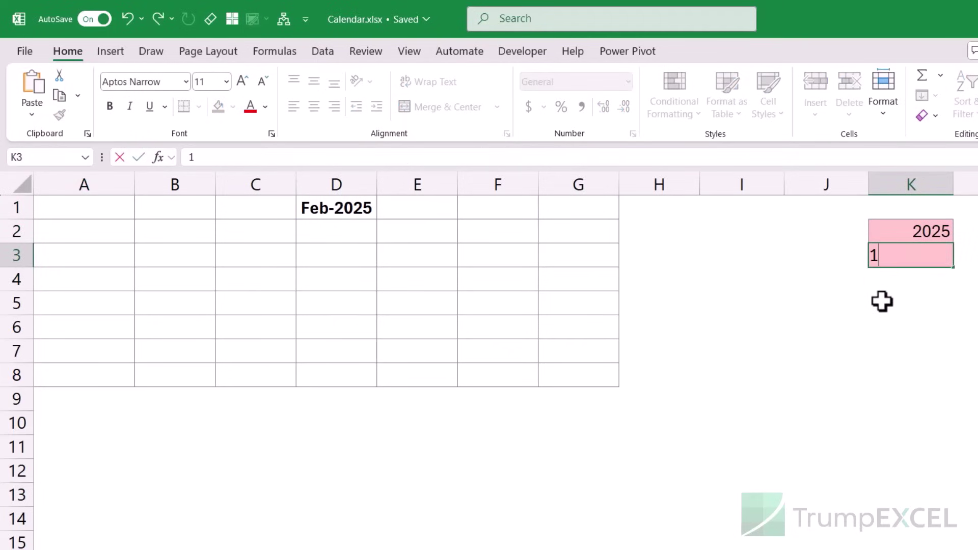
{"action": "key", "text": "Return"}
Step: Enter =SEQUENCE(,7) in A2 to fill the seven cells of the weekday header row
{"action": "key", "text": "Up"}
{"action": "key", "text": "Up"}
{"action": "key", "text": "Up"}
{"action": "key", "text": "Down"}
{"action": "key", "text": "Left"}
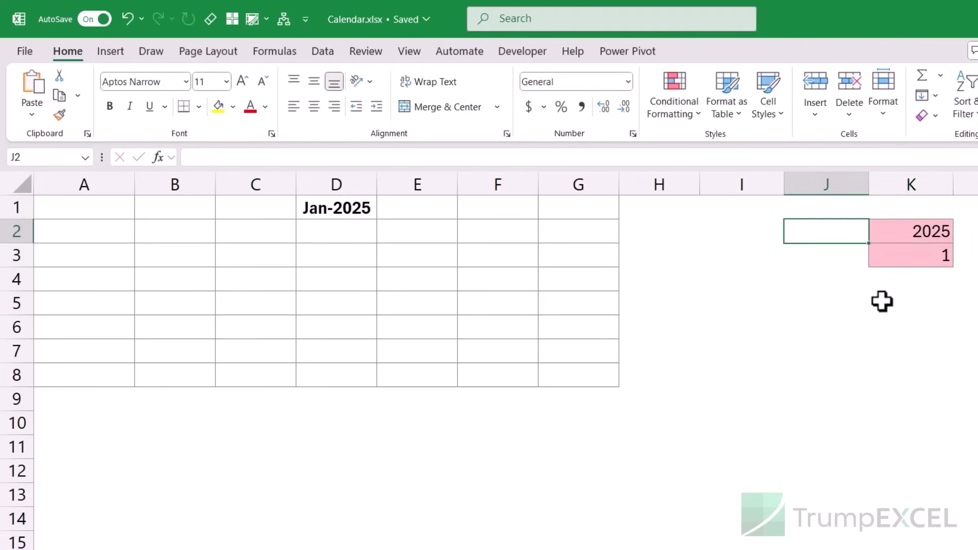
{"action": "key", "text": "ctrl+Left"}
{"action": "key", "text": "shift+Right"}
{"action": "key", "text": "shift+Right"}
{"action": "key", "text": "shift+Right"}
{"action": "key", "text": "shift+Right"}
{"action": "key", "text": "shift+Right"}
{"action": "key", "text": "shift+Right"}
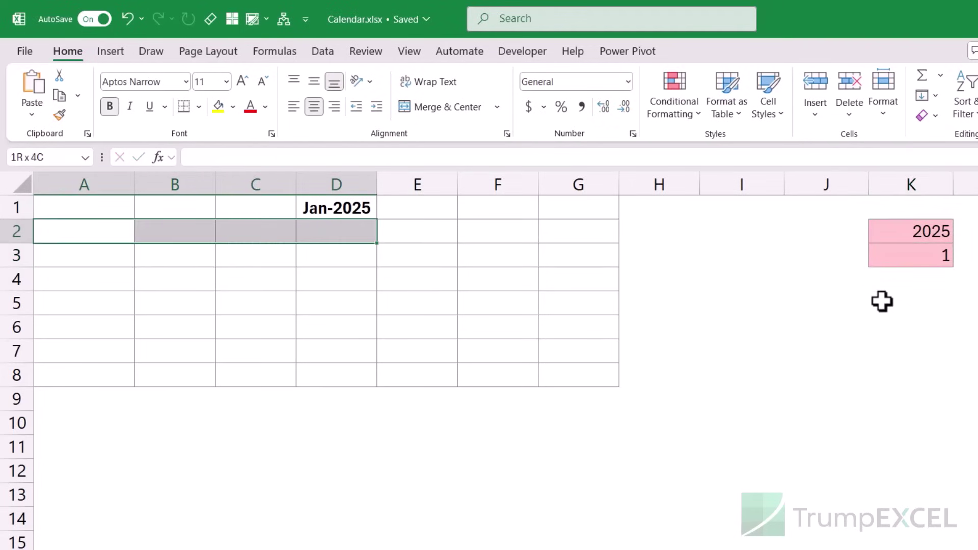
{"action": "key", "text": "Left"}
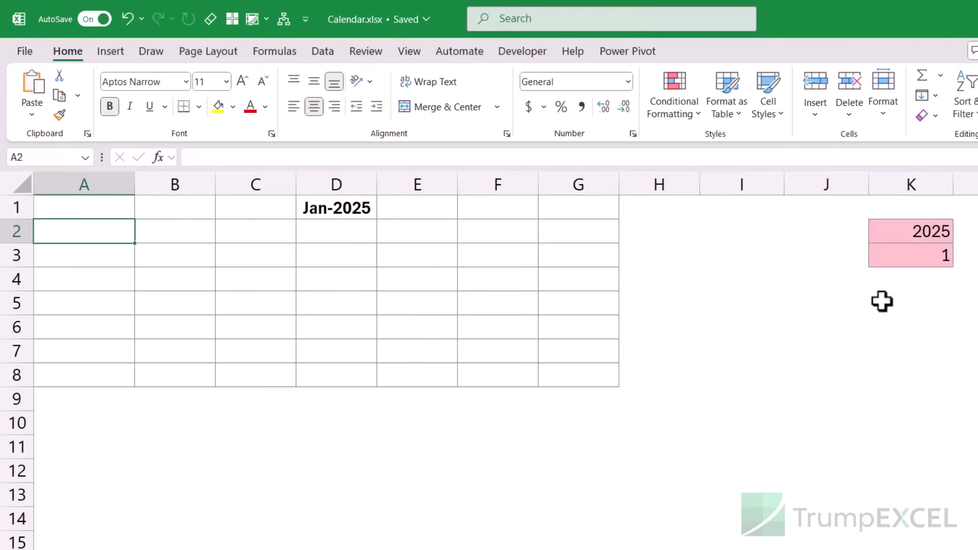
{"action": "type", "text": "=se"}
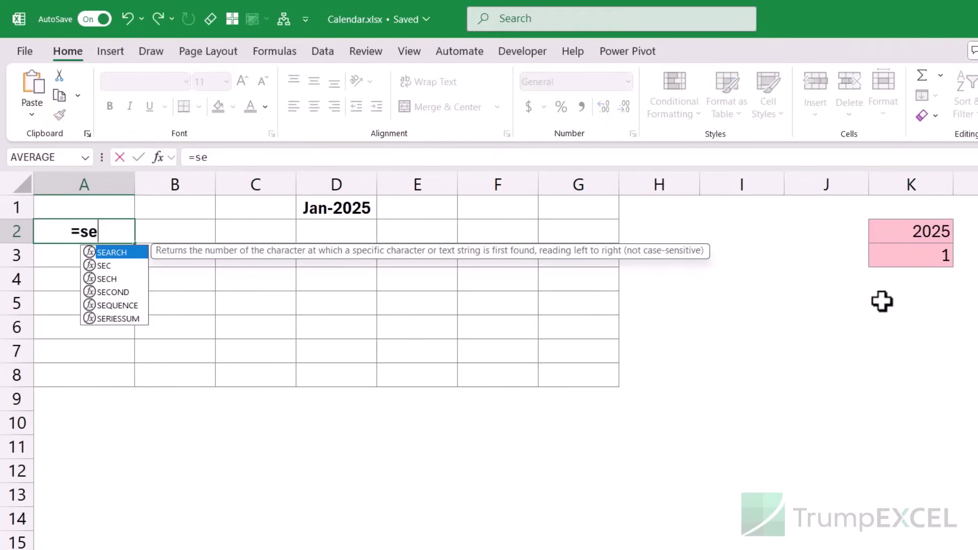
{"action": "type", "text": "q"}
{"action": "key", "text": "Tab"}
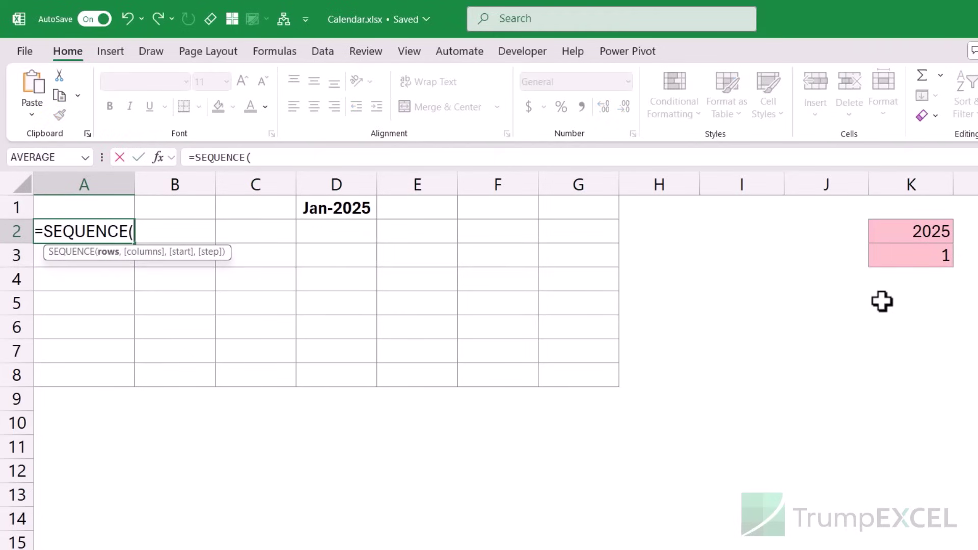
{"action": "type", "text": ",7)"}
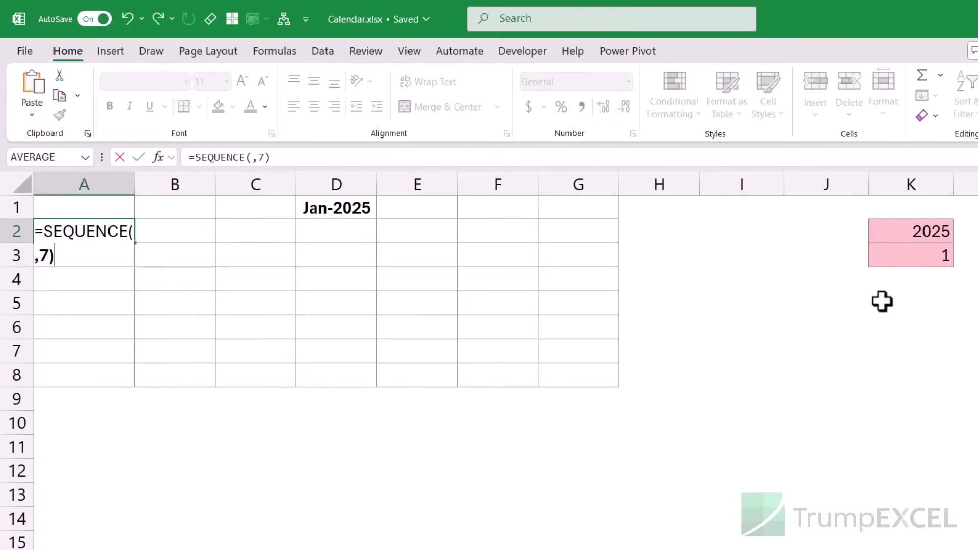
{"action": "key", "text": "Return"}
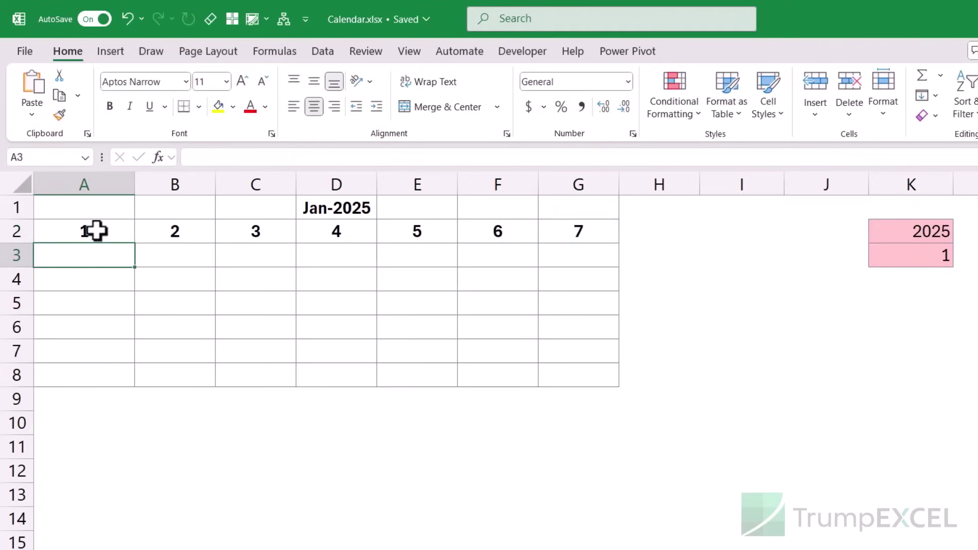
Step: Wrap the SEQUENCE formula in A2 in TEXT with the format "DDD" to turn the numbers into weekday names
{"action": "left_click", "coordinate": [96, 231]}
{"action": "key", "text": "F2"}
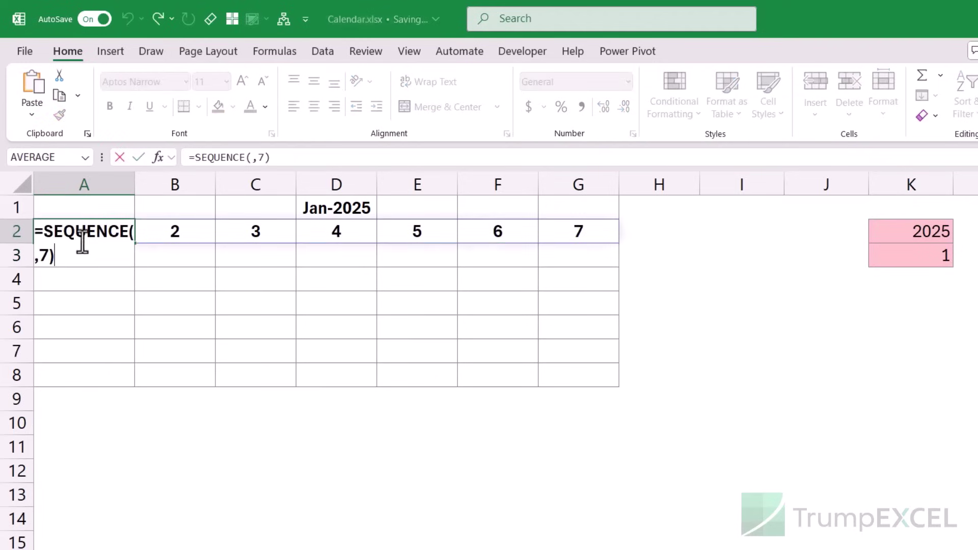
{"action": "left_click", "coordinate": [45, 229]}
{"action": "type", "text": "TEXT"}
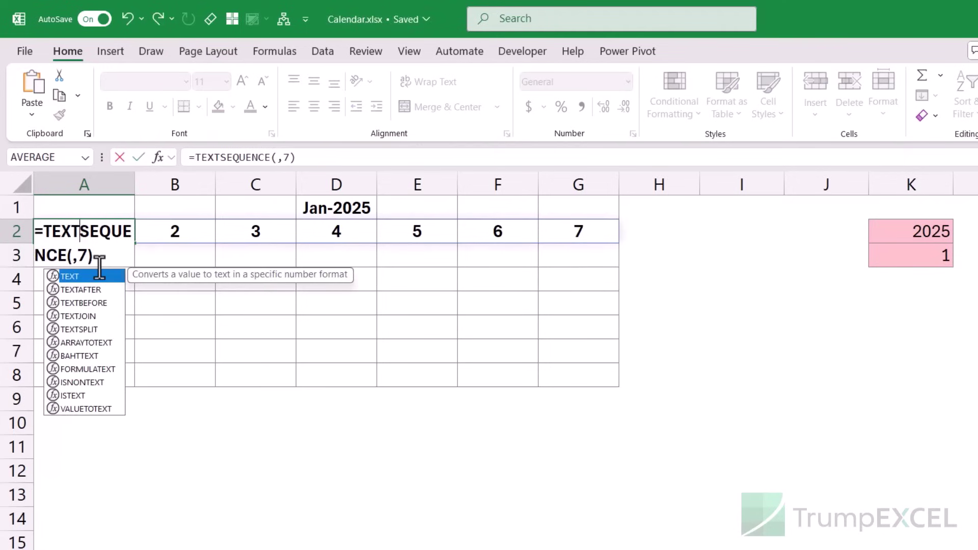
{"action": "type", "text": "("}
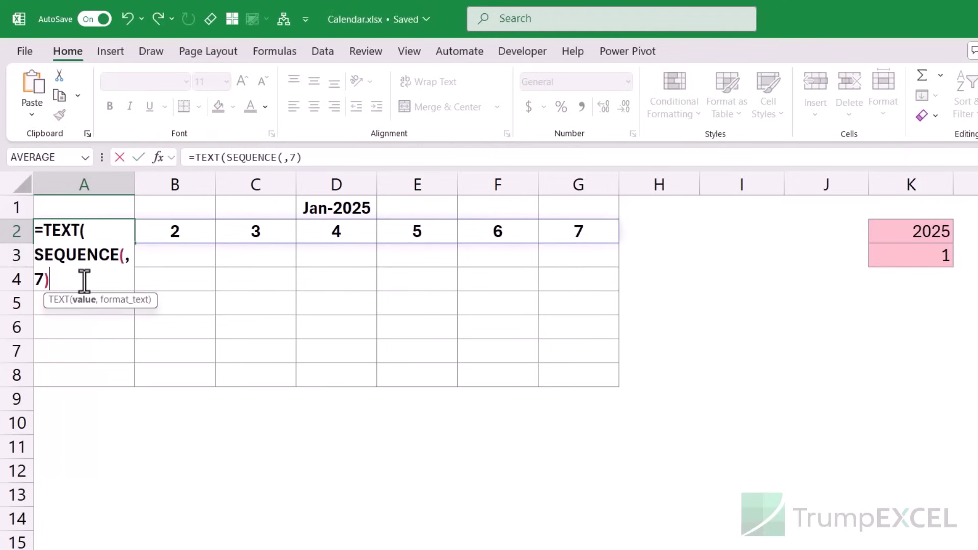
{"action": "type", "text": ","}
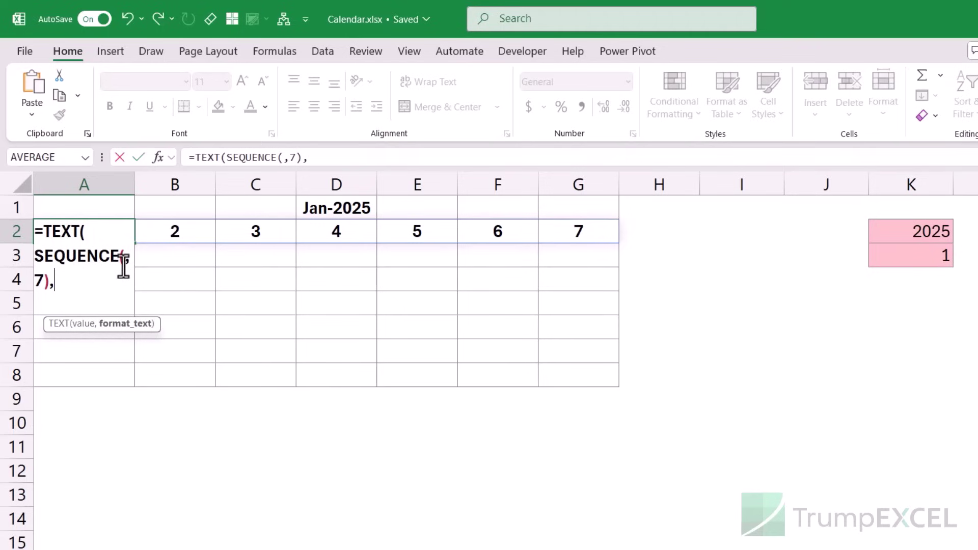
{"action": "type", "text": "\"DDD\""}
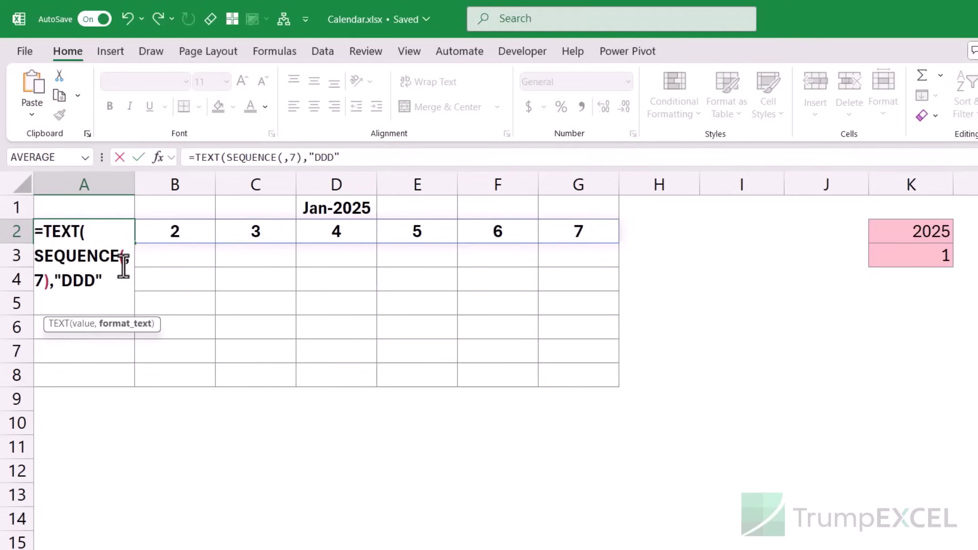
{"action": "type", "text": ")"}
{"action": "key", "text": "Return"}
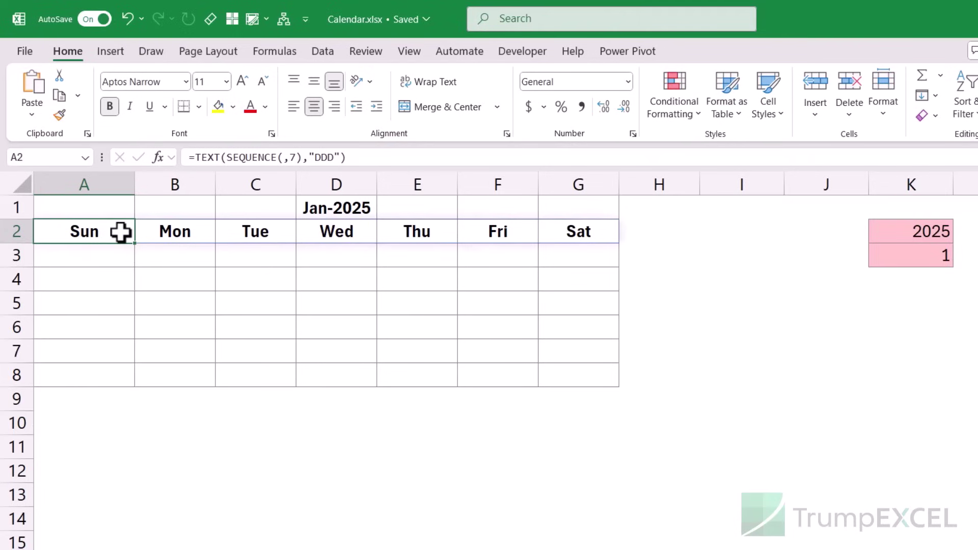
Step: Add +1 after SEQUENCE(,7) in the A2 formula so that the week starts on Monday
{"action": "double_click", "coordinate": [121, 233]}
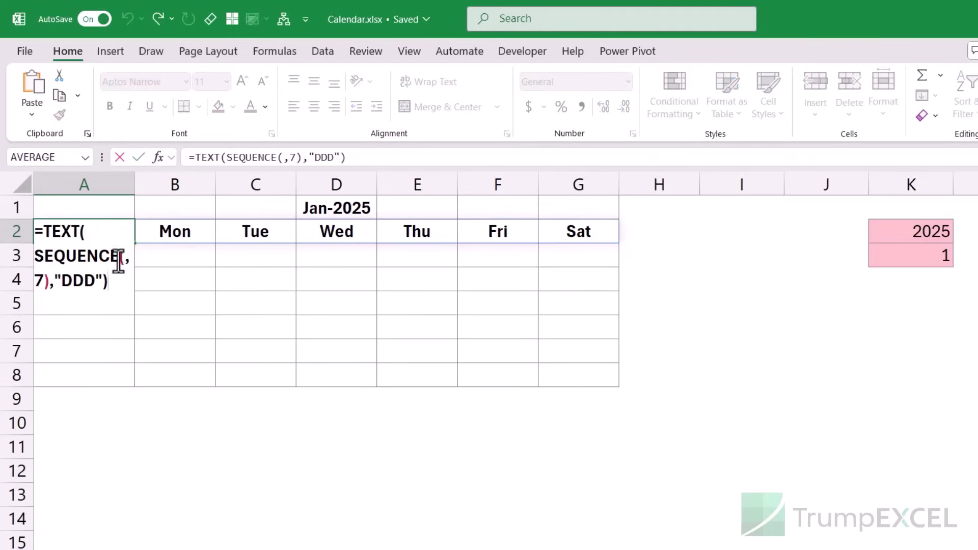
{"action": "left_click", "coordinate": [52, 282]}
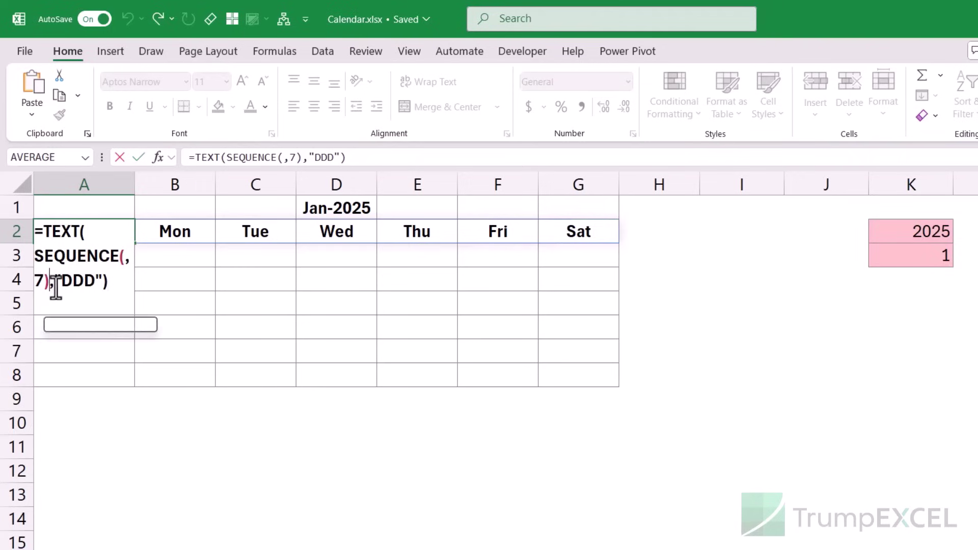
{"action": "type", "text": "+"}
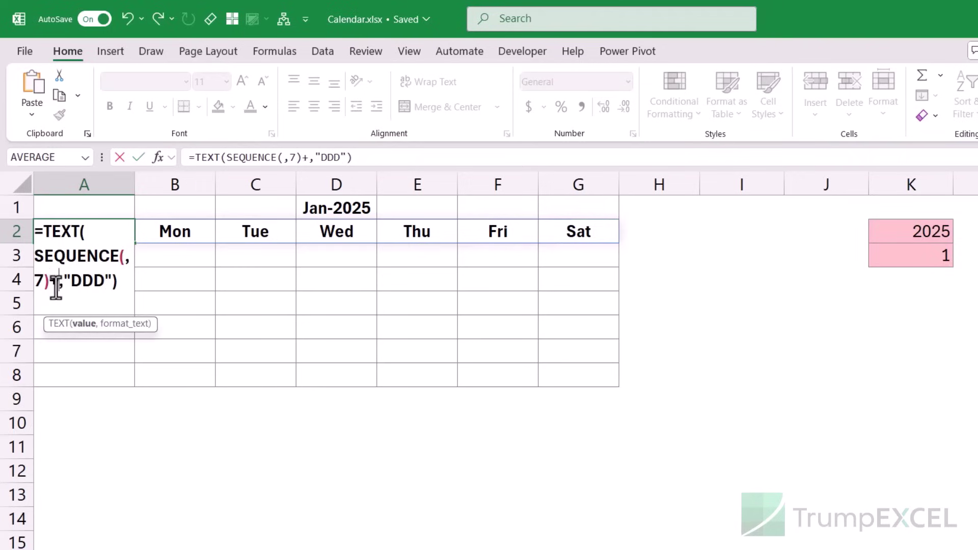
{"action": "type", "text": "1"}
{"action": "key", "text": "Return"}
{"action": "key", "text": "Up"}
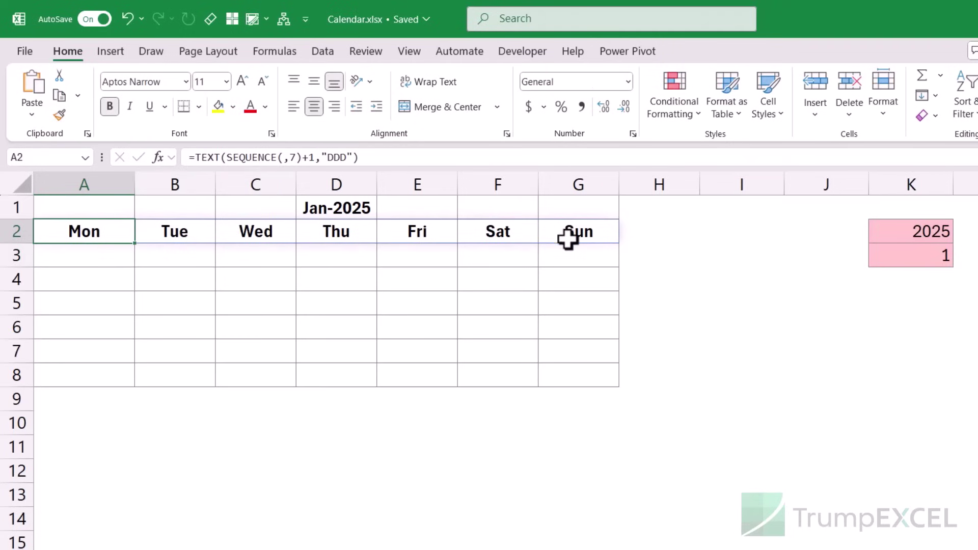
Step: Enlarge the formula bar and enter =SEQUENCE(6,7) in A3 to fill the date grid A3:G8 with numbers
{"action": "left_click", "coordinate": [109, 257]}
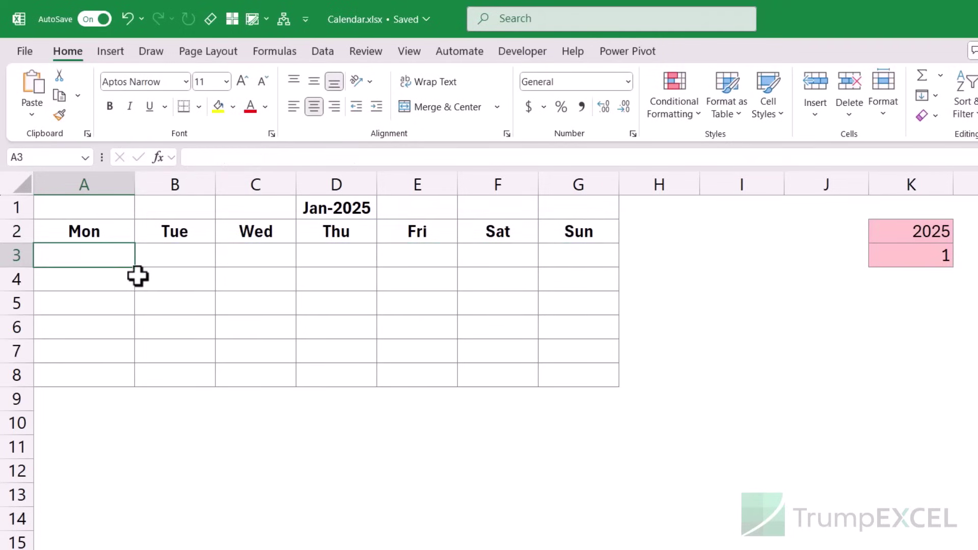
{"action": "left_click_drag", "start_coordinate": [116, 258], "coordinate": [553, 372]}
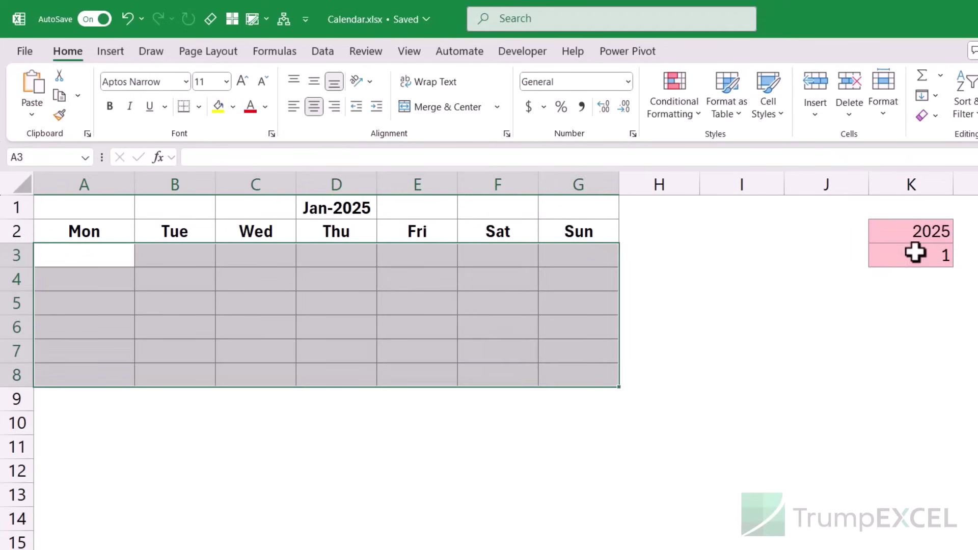
{"action": "left_click", "coordinate": [113, 264]}
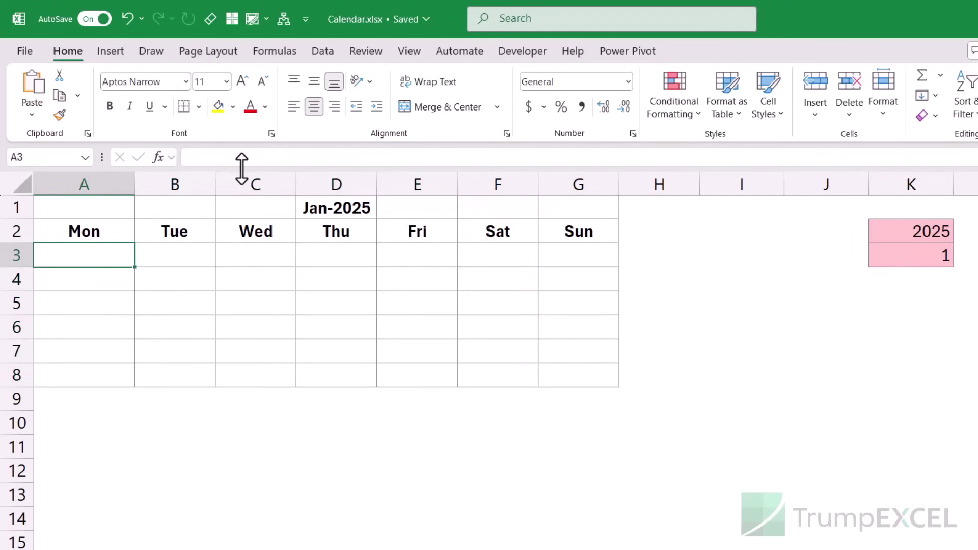
{"action": "left_click_drag", "start_coordinate": [241, 168], "coordinate": [250, 225]}
{"action": "left_click", "coordinate": [255, 182]}
{"action": "type", "text": "=seq"}
{"action": "key", "text": "Tab"}
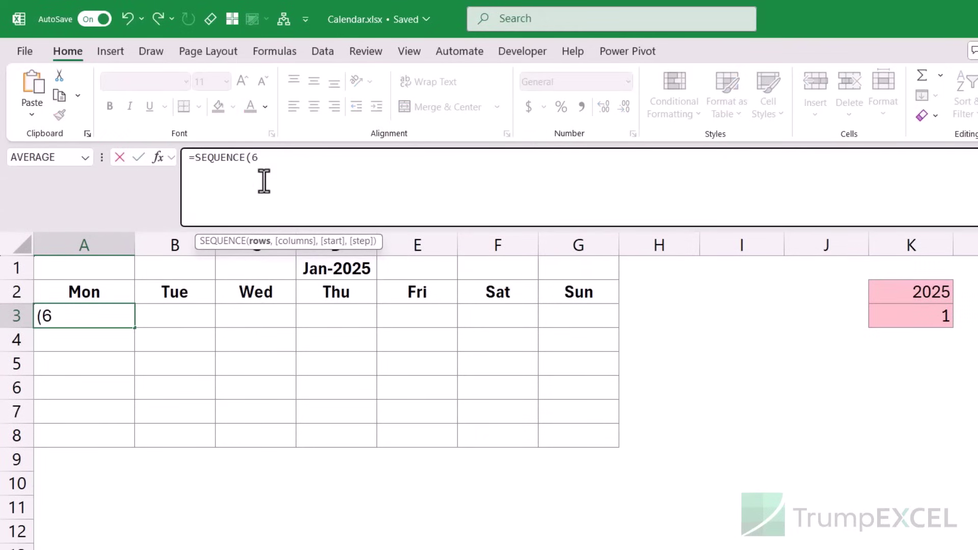
{"action": "type", "text": "6,7)"}
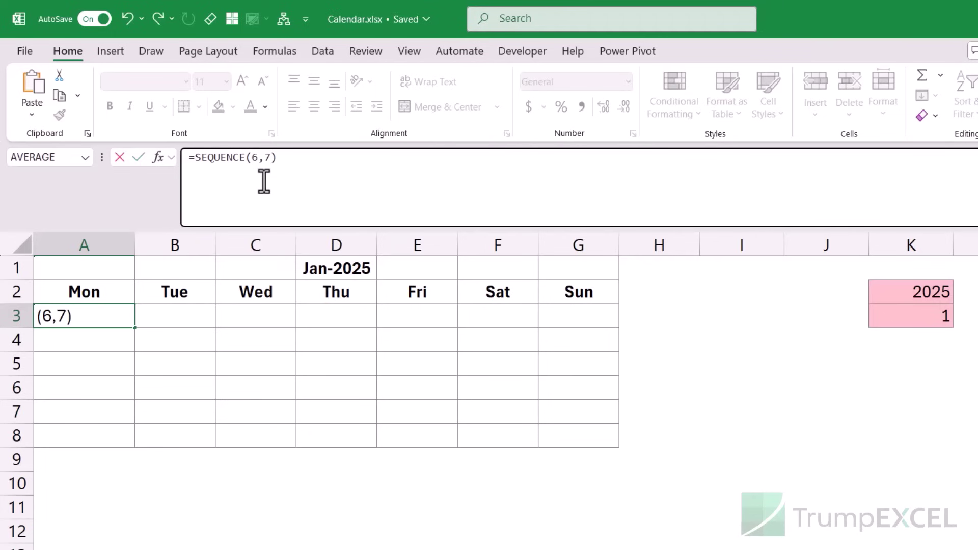
{"action": "key", "text": "Return"}
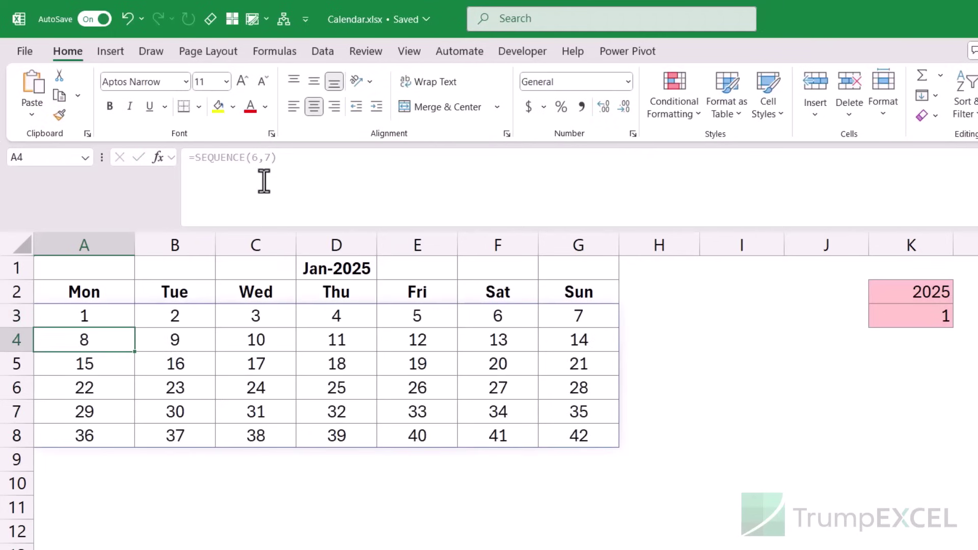
Step: Examine the first row and the last two rows of the number grid for values outside the month's actual dates
{"action": "left_click", "coordinate": [97, 319]}
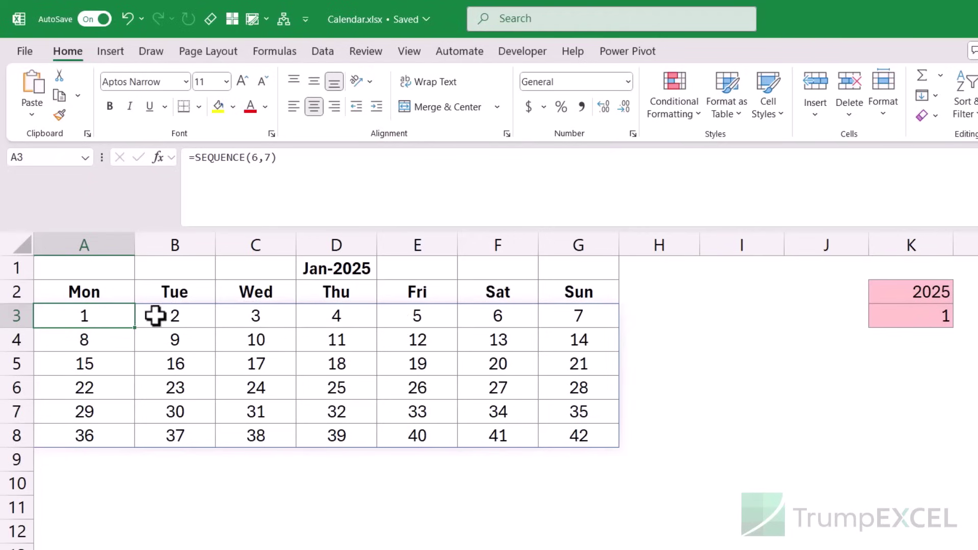
{"action": "left_click_drag", "start_coordinate": [98, 316], "coordinate": [182, 317]}
{"action": "left_click", "coordinate": [271, 316]}
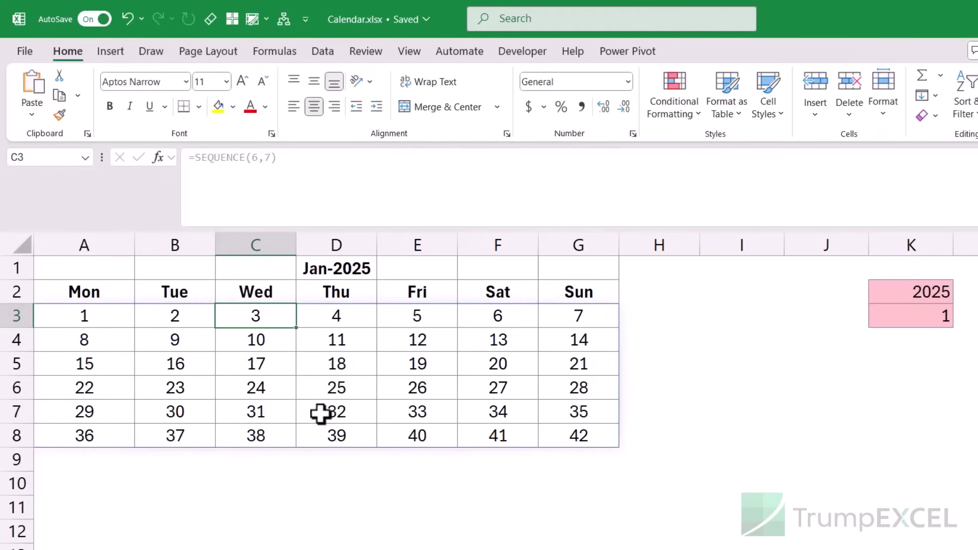
{"action": "left_click_drag", "start_coordinate": [322, 413], "coordinate": [581, 413]}
{"action": "left_click", "coordinate": [134, 436]}
{"action": "left_click_drag", "start_coordinate": [144, 437], "coordinate": [622, 431]}
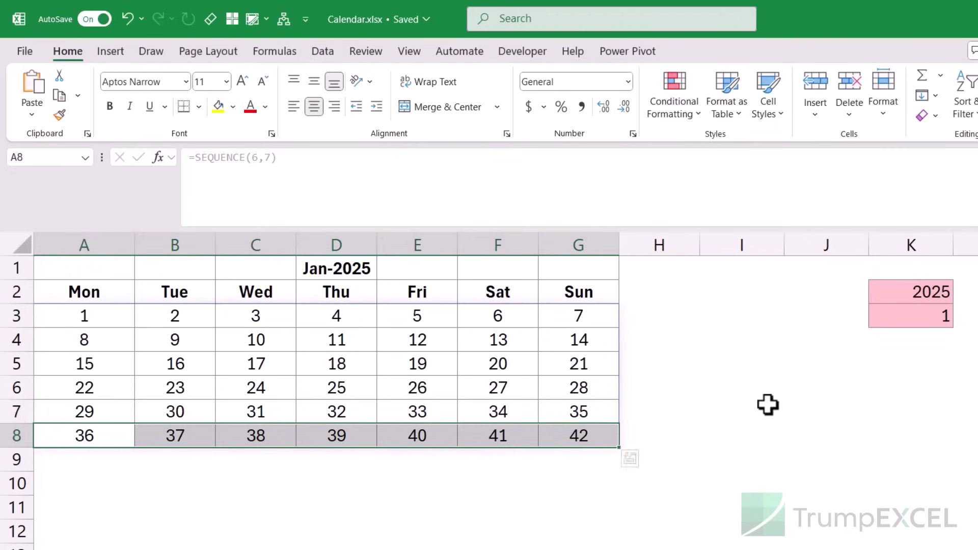
Step: Start a WEEKDAY formula in I6 with DATE(K2,K3,1) as its serial number
{"action": "left_click", "coordinate": [761, 391]}
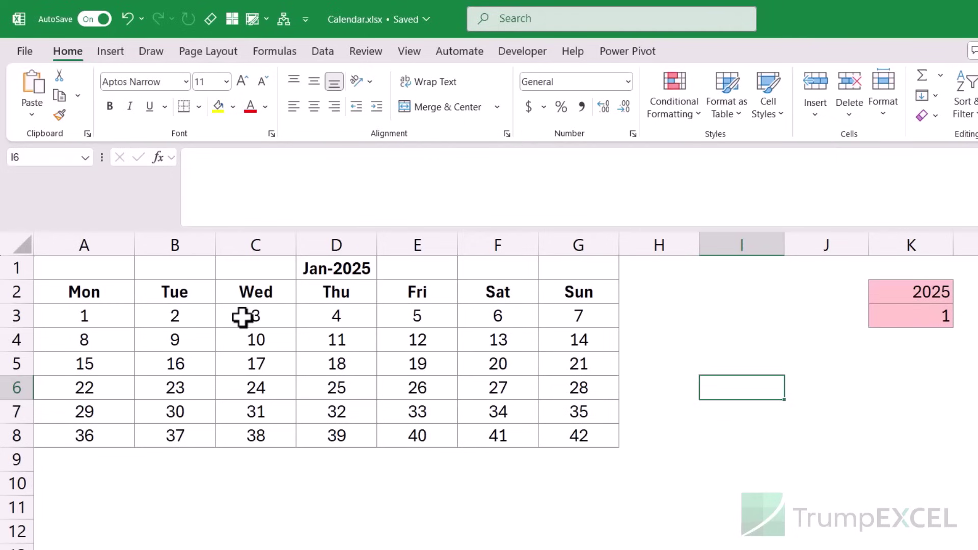
{"action": "type", "text": "=week"}
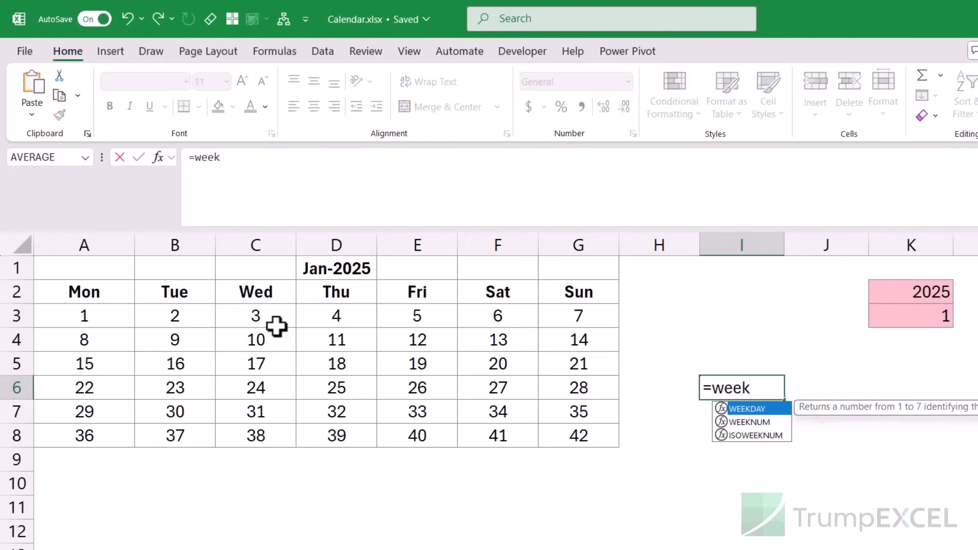
{"action": "key", "text": "Tab"}
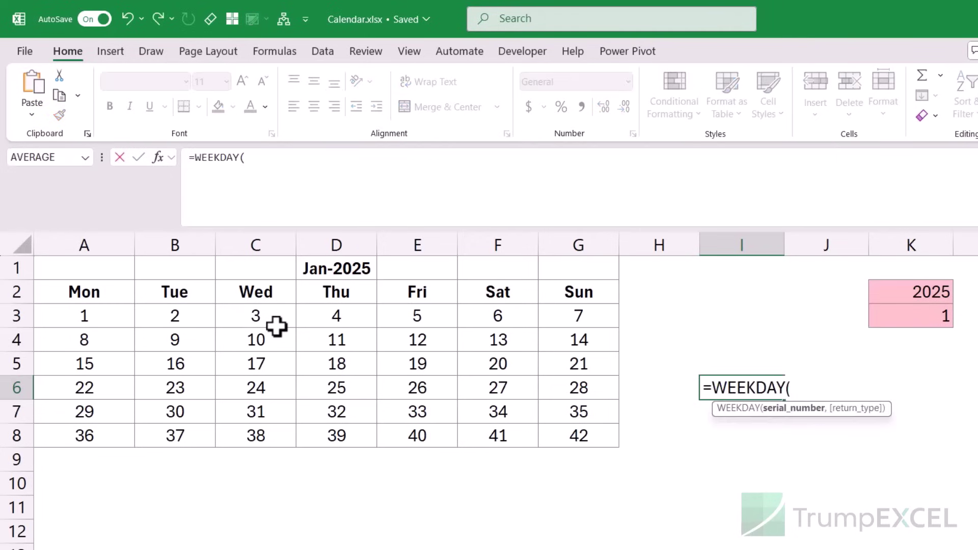
{"action": "type", "text": "DATE("}
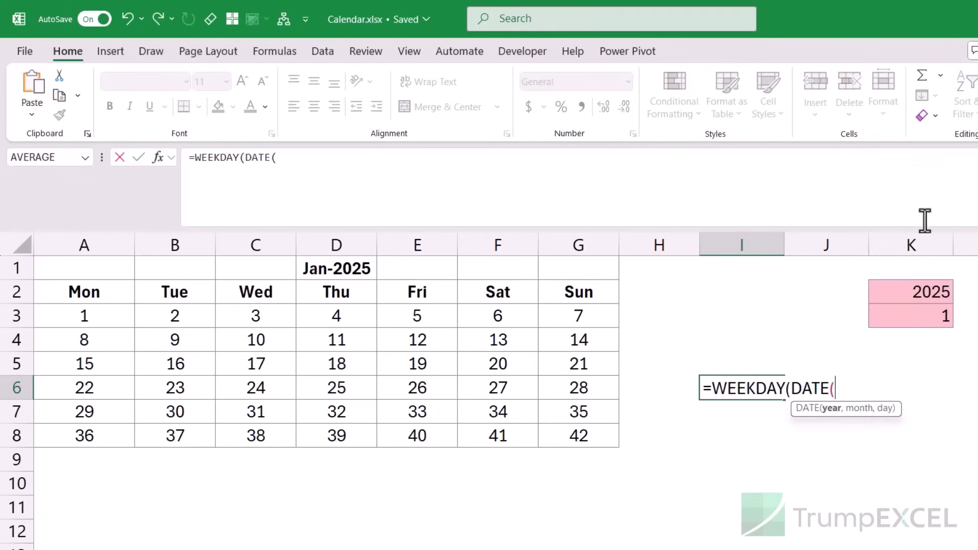
{"action": "left_click", "coordinate": [910, 292]}
{"action": "type", "text": "."}
{"action": "type", "text": ","}
{"action": "left_click", "coordinate": [909, 316]}
{"action": "type", "text": ",1)"}
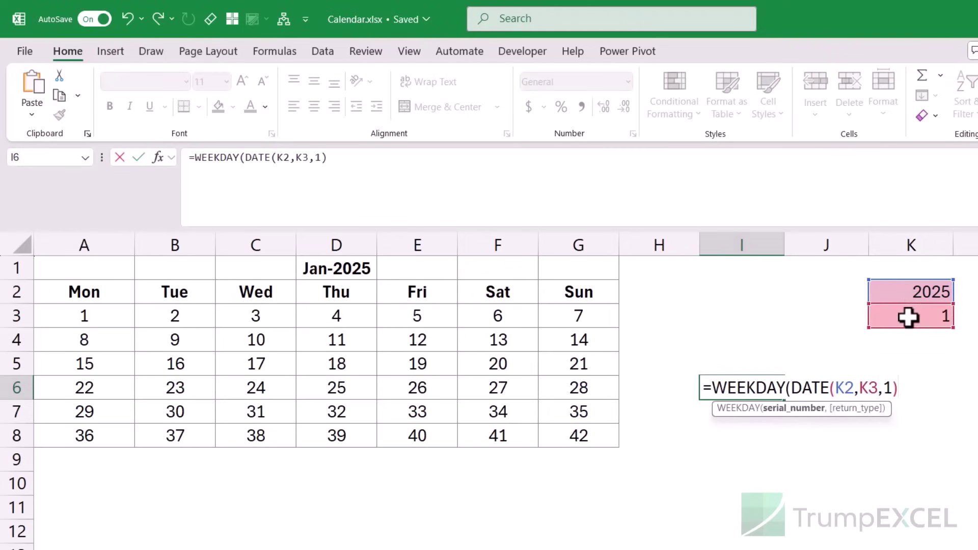
Step: Complete the WEEKDAY formula in I6 with return type 2, numbering Monday as 1 through Sunday as 7
{"action": "type", "text": ","}
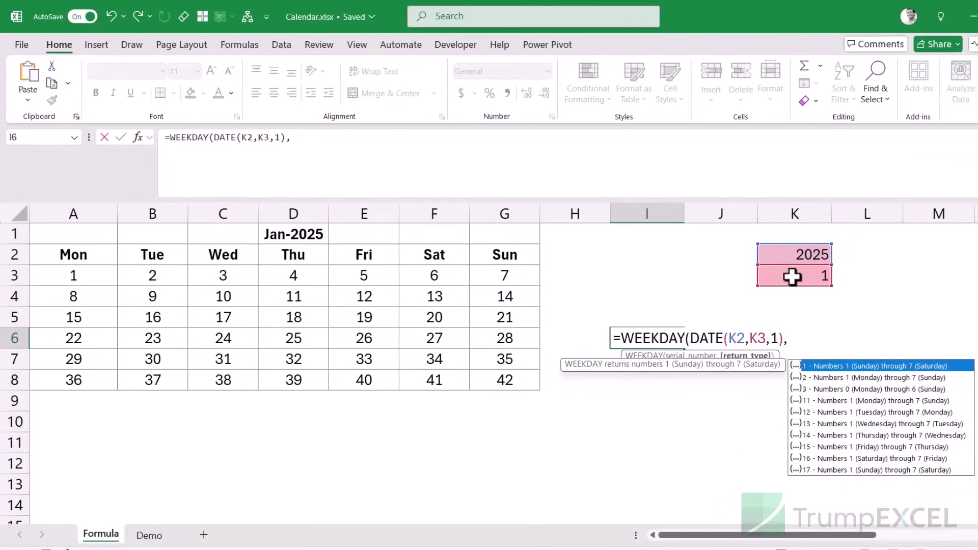
{"action": "key", "text": "Down"}
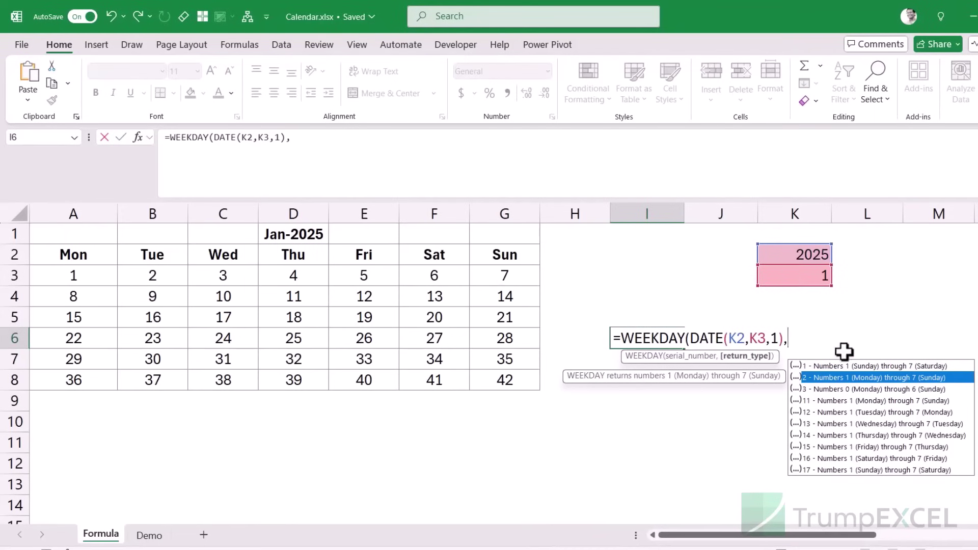
{"action": "double_click", "coordinate": [833, 377]}
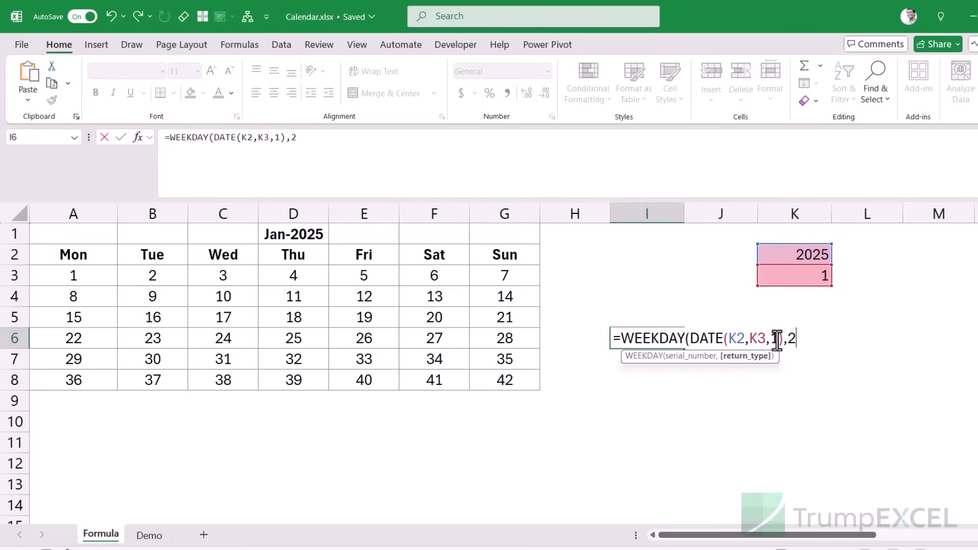
{"action": "key", "text": "Return"}
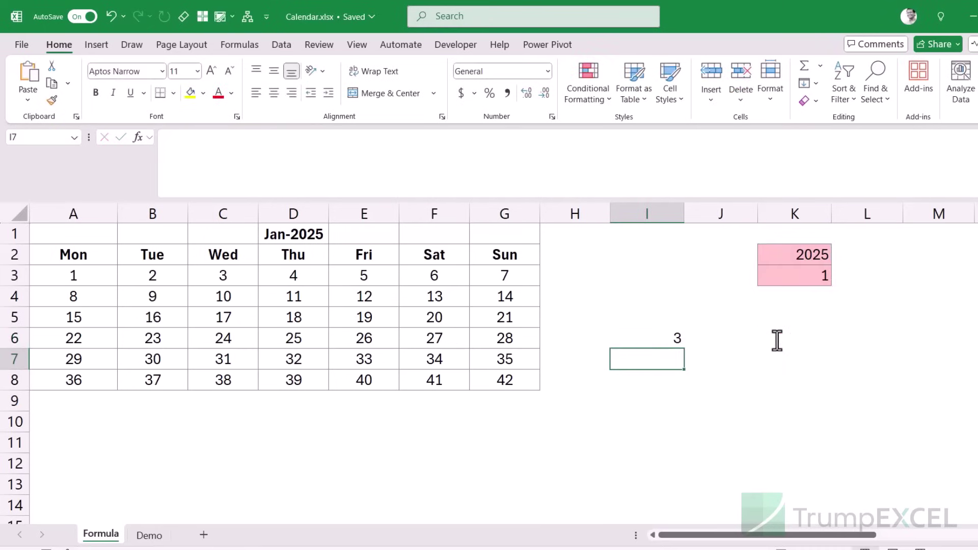
Step: Test the WEEKDAY formula in I6 by setting the month in K3 to 2, and restore the month to 1
{"action": "left_click", "coordinate": [668, 341]}
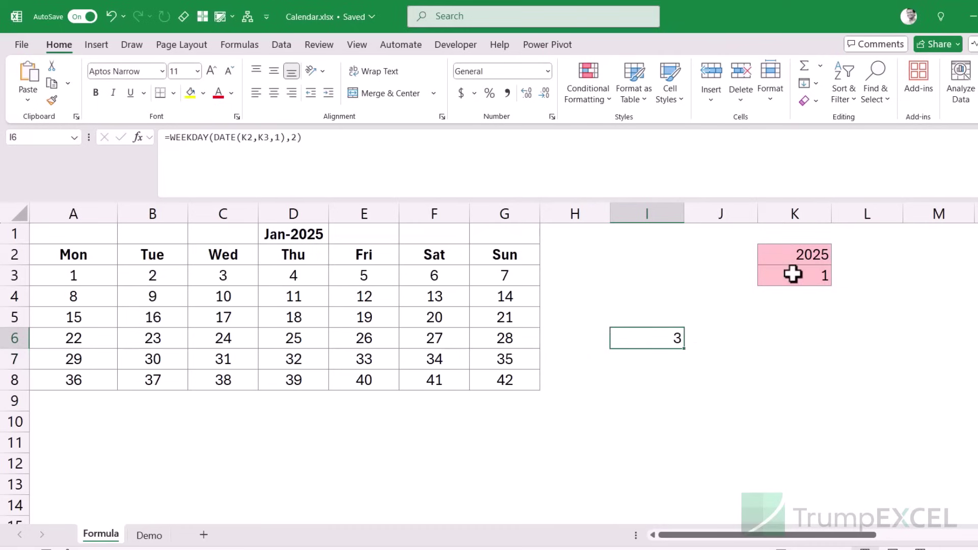
{"action": "left_click", "coordinate": [221, 276]}
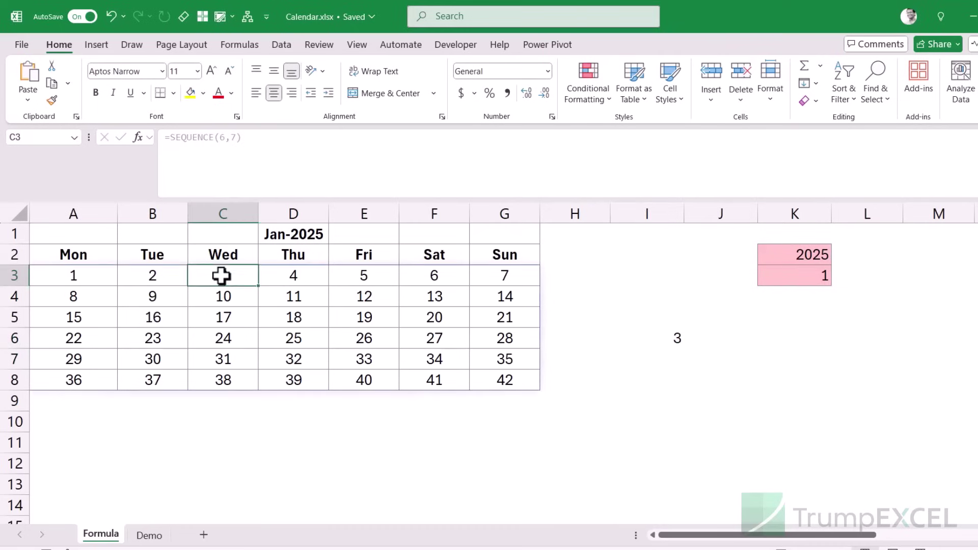
{"action": "left_click", "coordinate": [794, 280]}
{"action": "type", "text": "2"}
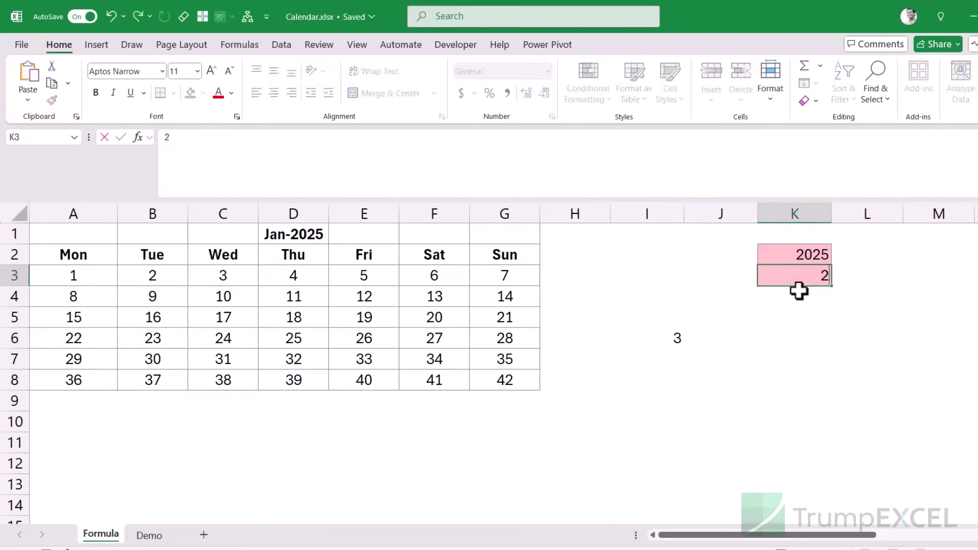
{"action": "key", "text": "Return"}
{"action": "left_click", "coordinate": [679, 343]}
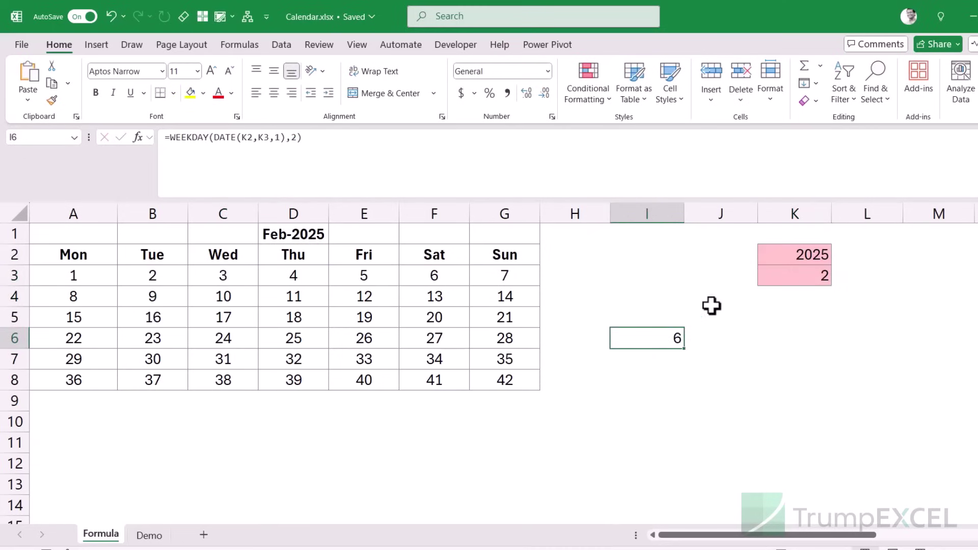
{"action": "left_click", "coordinate": [817, 278]}
{"action": "type", "text": "1"}
{"action": "key", "text": "Return"}
{"action": "left_click", "coordinate": [679, 338]}
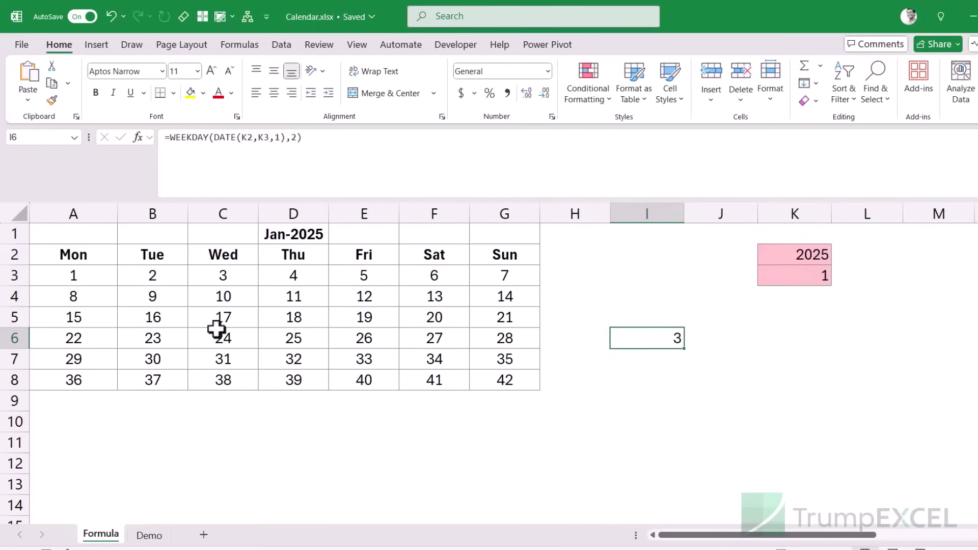
Step: Reuse the WEEKDAY expression from I6 as a negative start argument in A3, making the formula =SEQUENCE(6,7,-WEEKDAY(DATE(K2,K3,1),2))
{"action": "left_click", "coordinate": [109, 276]}
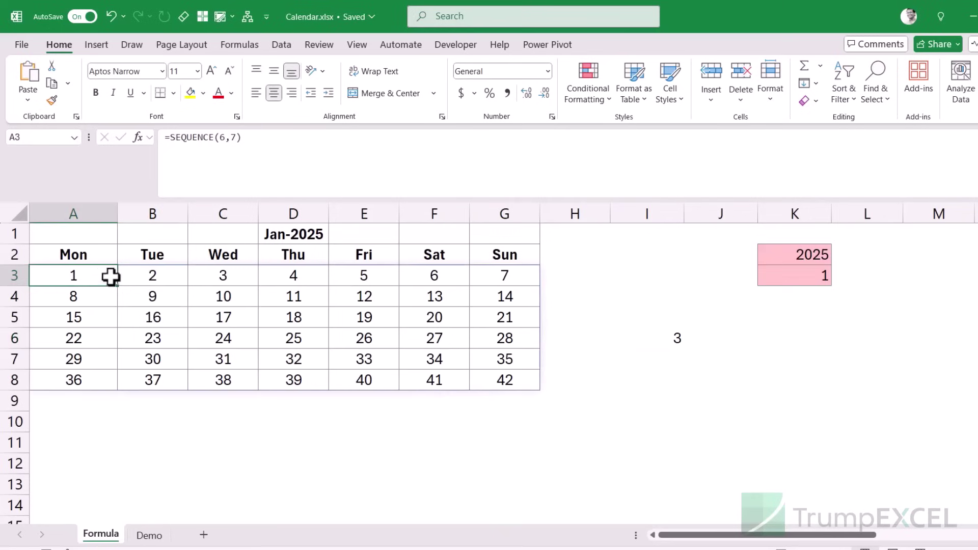
{"action": "left_click", "coordinate": [149, 277]}
{"action": "left_click", "coordinate": [243, 283]}
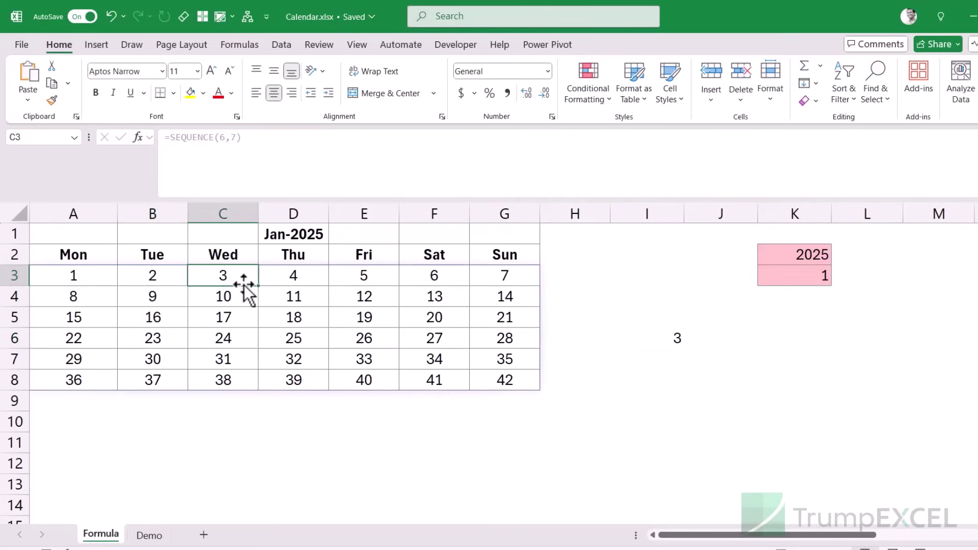
{"action": "double_click", "coordinate": [679, 340]}
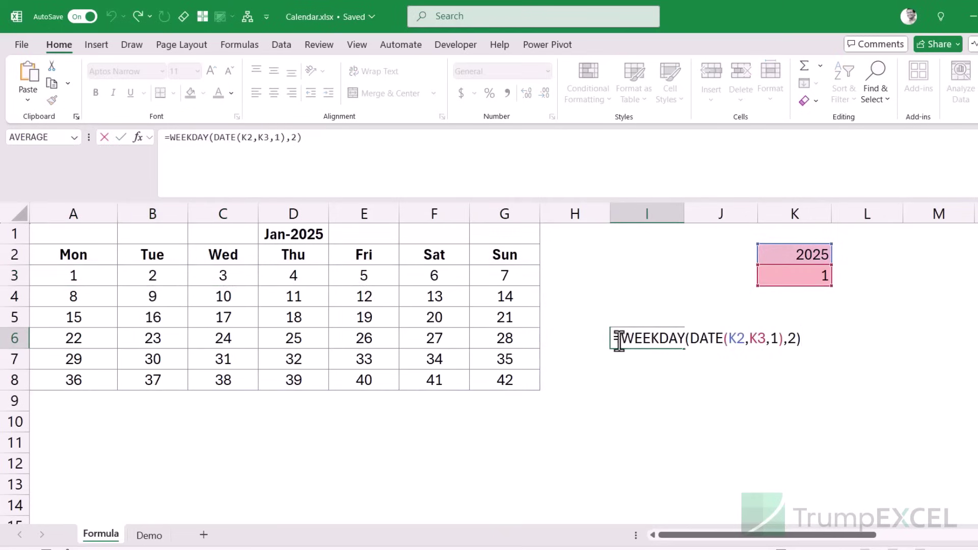
{"action": "key", "text": "Escape"}
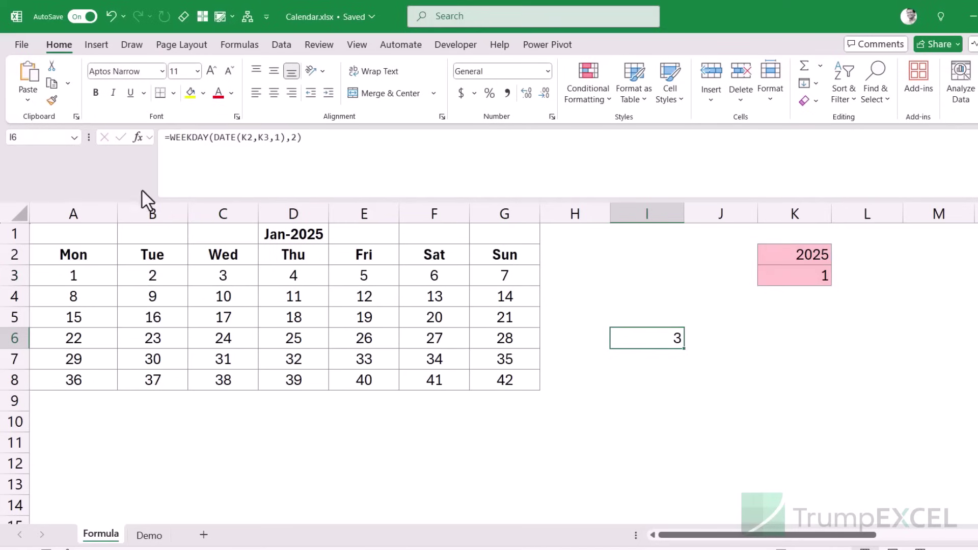
{"action": "left_click", "coordinate": [76, 267]}
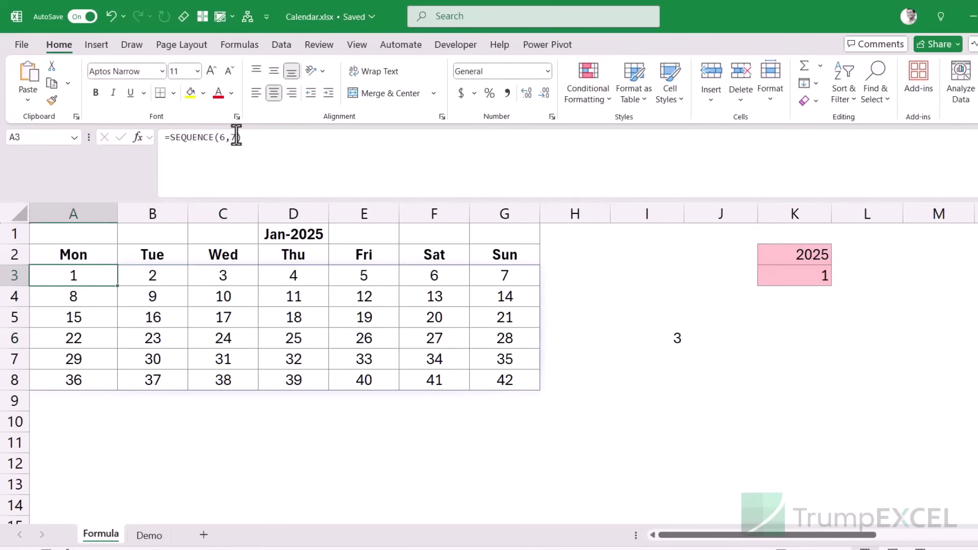
{"action": "left_click", "coordinate": [237, 137]}
{"action": "type", "text": ",-"}
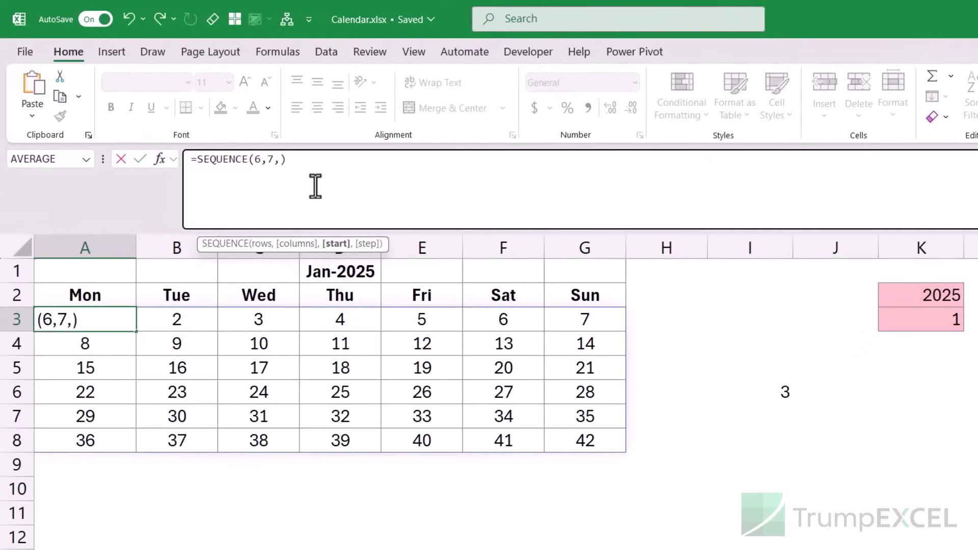
{"action": "type", "text": "WEEKDAY(DATE(K2,K3,1),2)"}
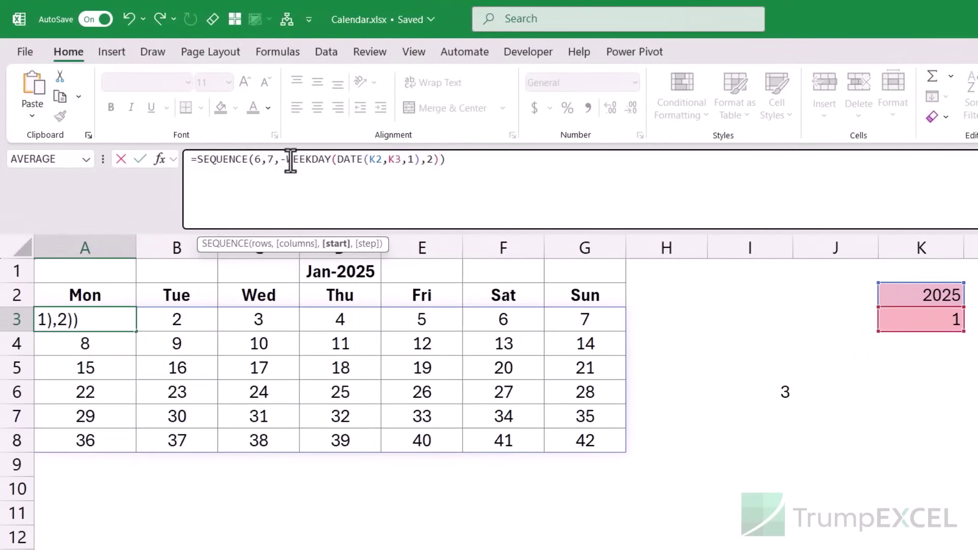
{"action": "key", "text": "Return"}
{"action": "key", "text": "Up"}
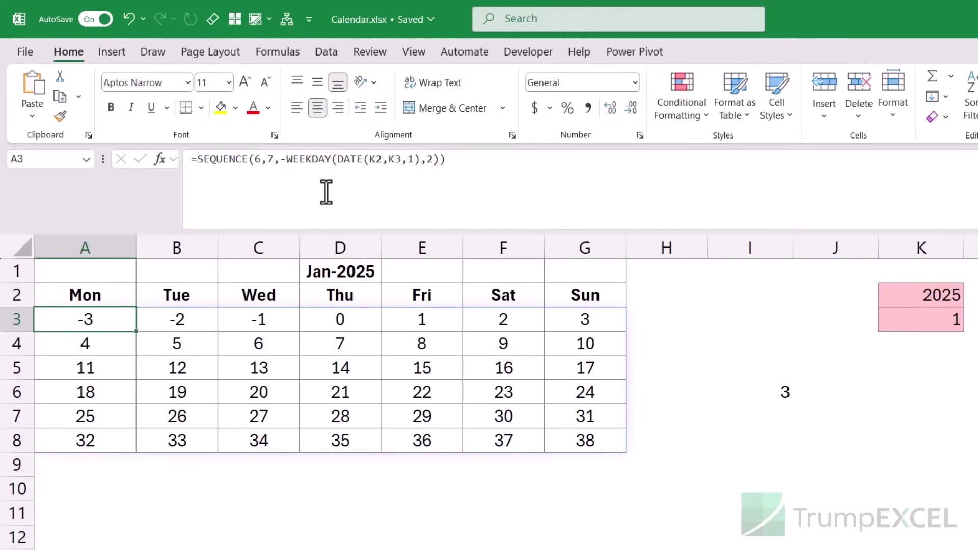
Step: Add +2 to the start argument of the SEQUENCE formula in A3, after the WEEKDAY expression
{"action": "left_click", "coordinate": [259, 321]}
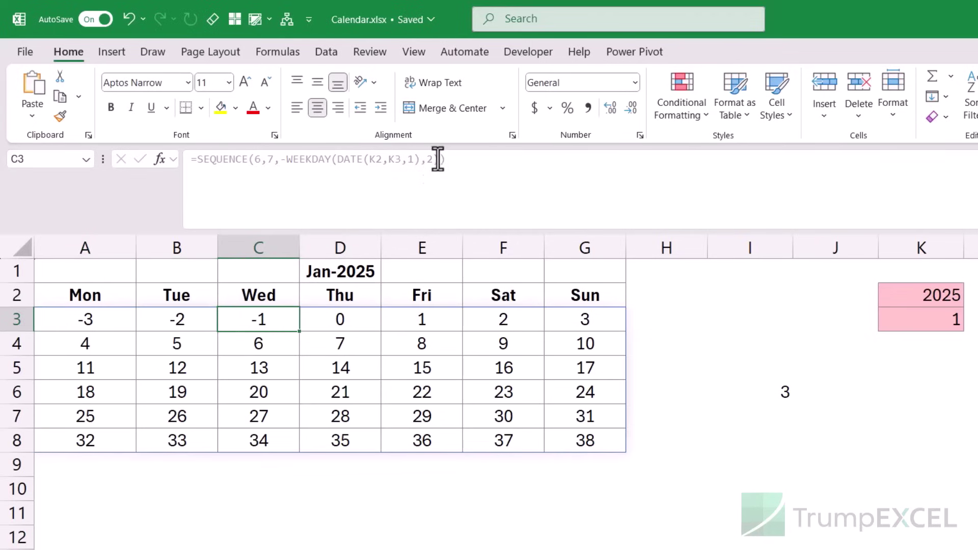
{"action": "left_click", "coordinate": [455, 184]}
{"action": "key", "text": "Escape"}
{"action": "left_click", "coordinate": [72, 322]}
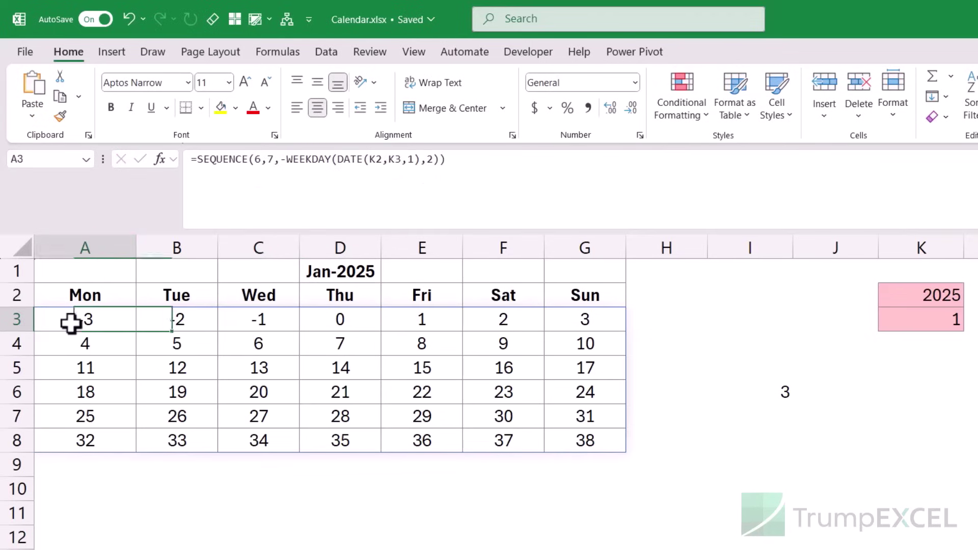
{"action": "left_click", "coordinate": [440, 159]}
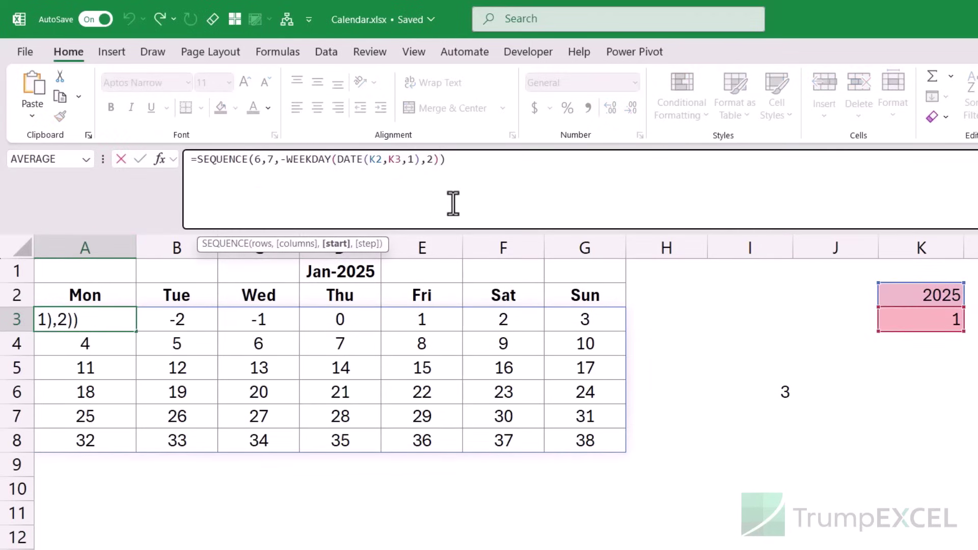
{"action": "type", "text": "+2"}
{"action": "key", "text": "Return"}
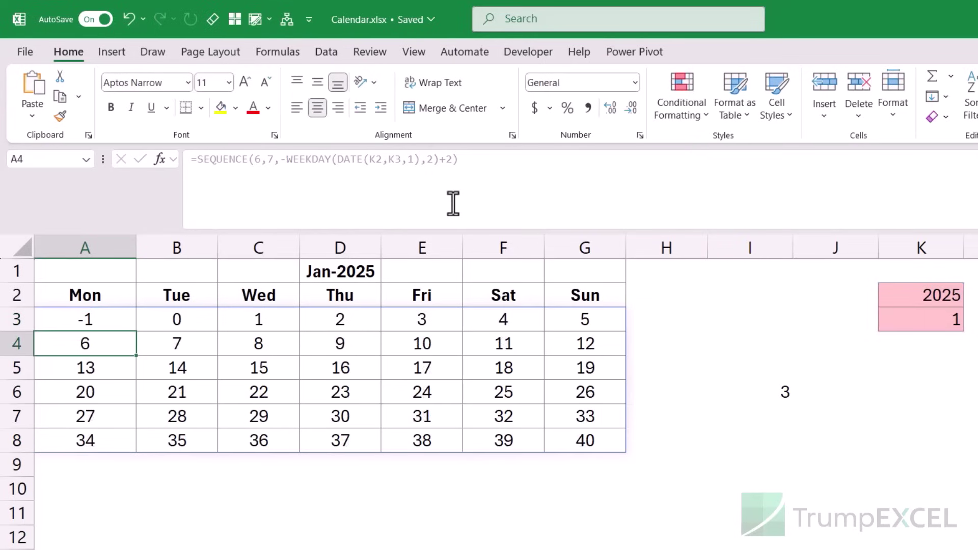
Step: Check the date grid's weekday alignment by setting the month in K3 to 2, and return the month to 1
{"action": "left_click", "coordinate": [254, 320]}
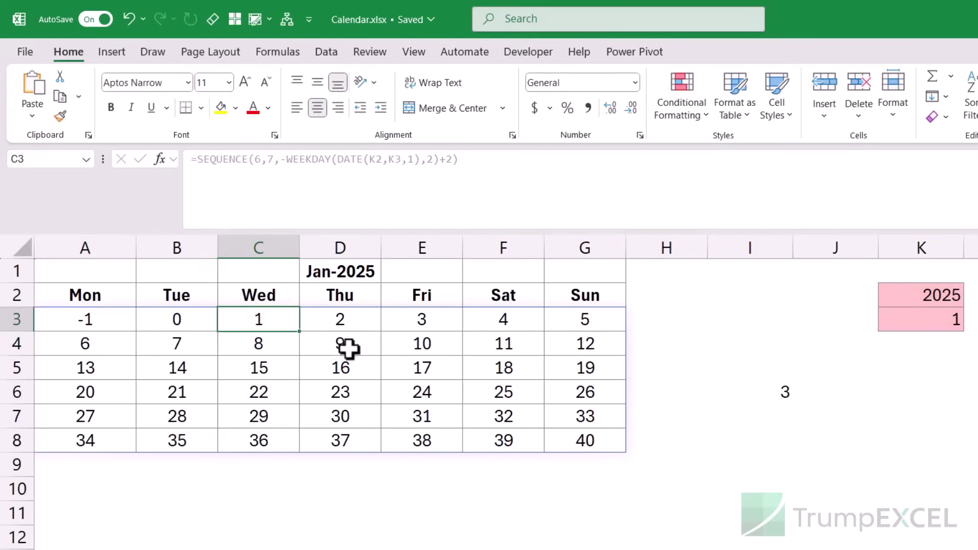
{"action": "left_click", "coordinate": [931, 321]}
{"action": "type", "text": "2"}
{"action": "key", "text": "Return"}
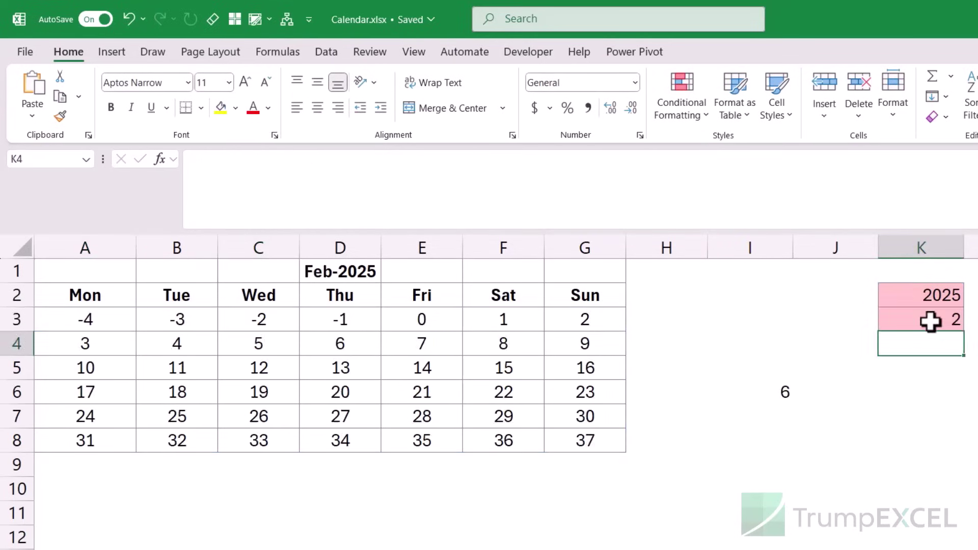
{"action": "left_click", "coordinate": [512, 322]}
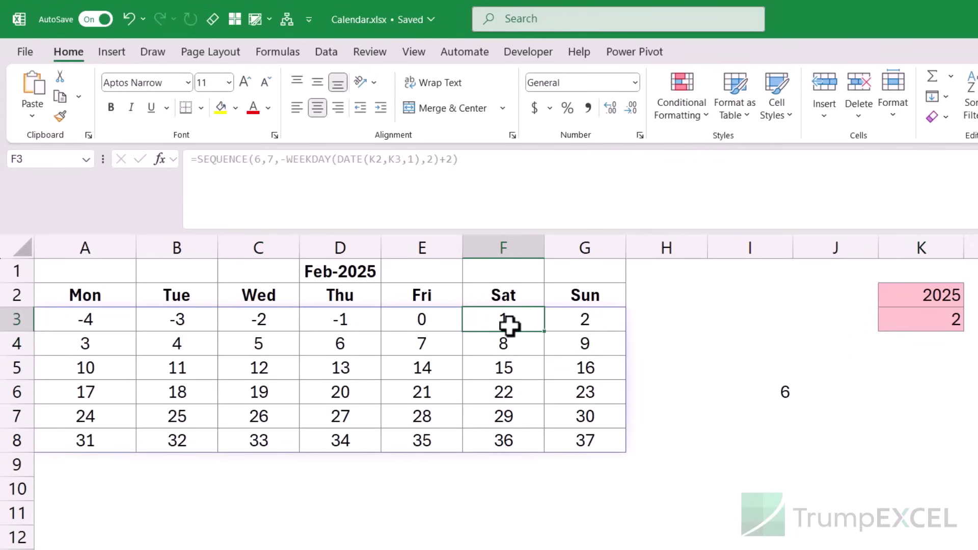
{"action": "left_click", "coordinate": [925, 322]}
{"action": "type", "text": "1"}
{"action": "key", "text": "Return"}
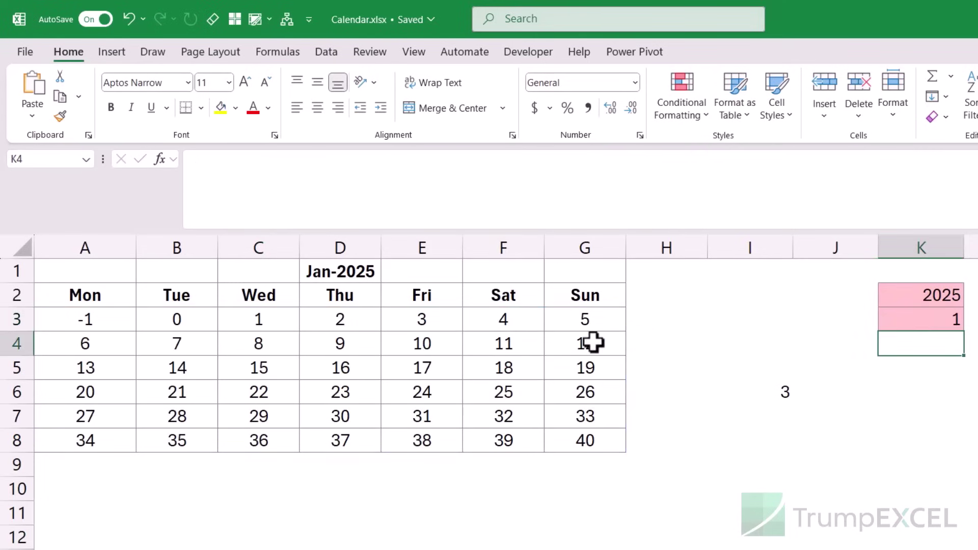
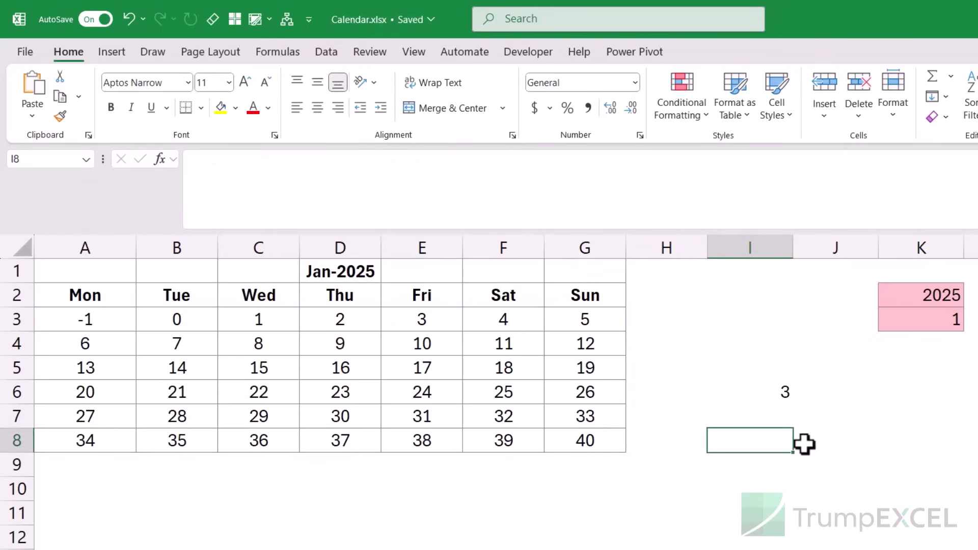
Step: Enter =EOMONTH(DATE(K2,K3,1),0) in I8 to calculate the last day of the selected month
{"action": "type", "text": "=eomo"}
{"action": "key", "text": "Tab"}
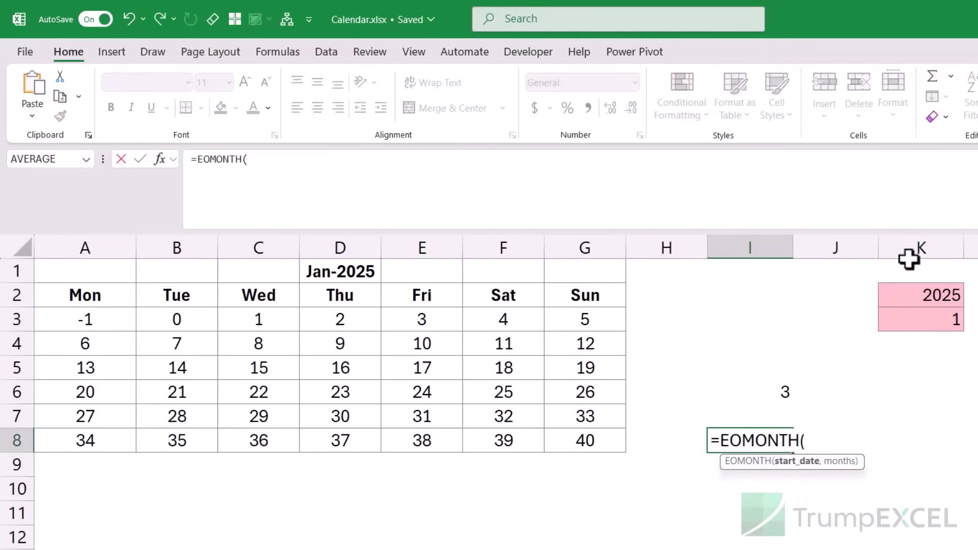
{"action": "type", "text": "date"}
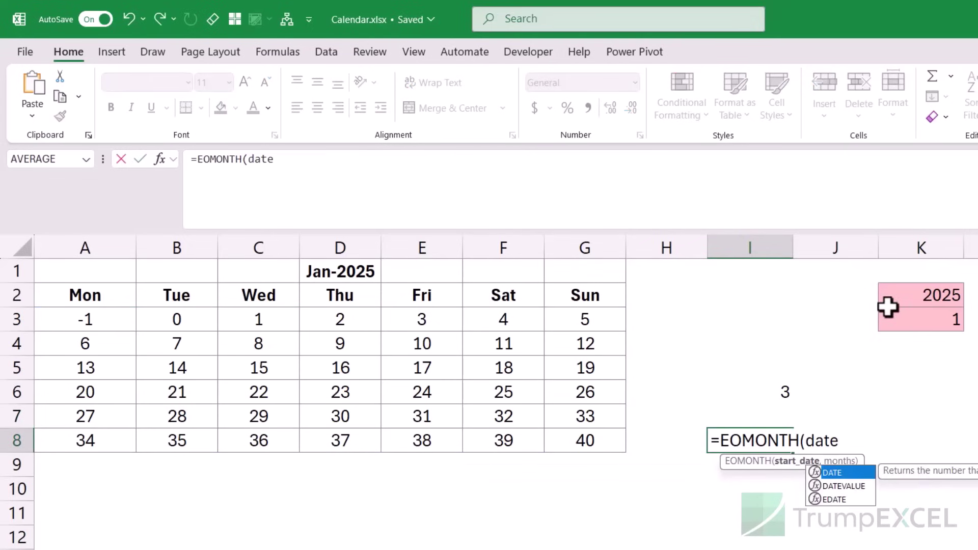
{"action": "type", "text": "("}
{"action": "left_click", "coordinate": [939, 293]}
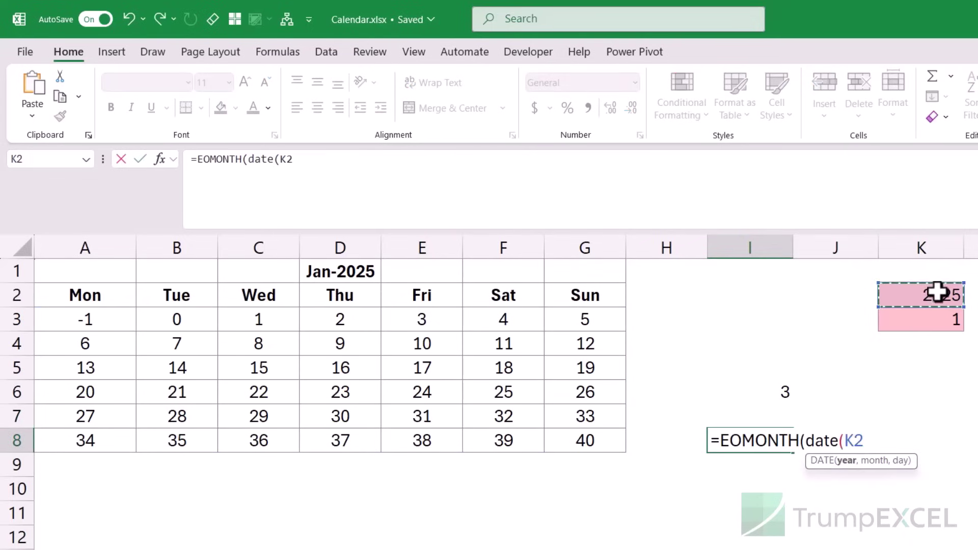
{"action": "type", "text": ","}
{"action": "left_click", "coordinate": [934, 318]}
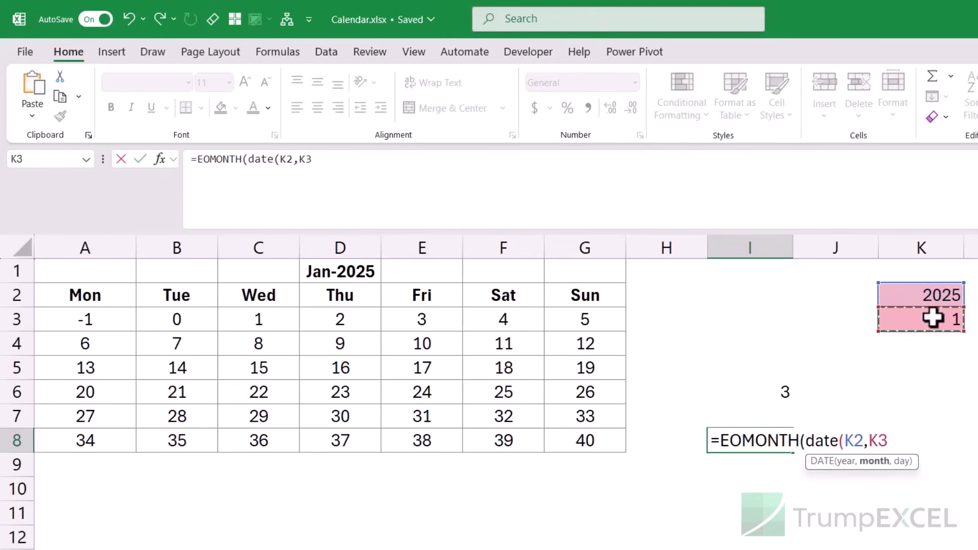
{"action": "type", "text": ",1)"}
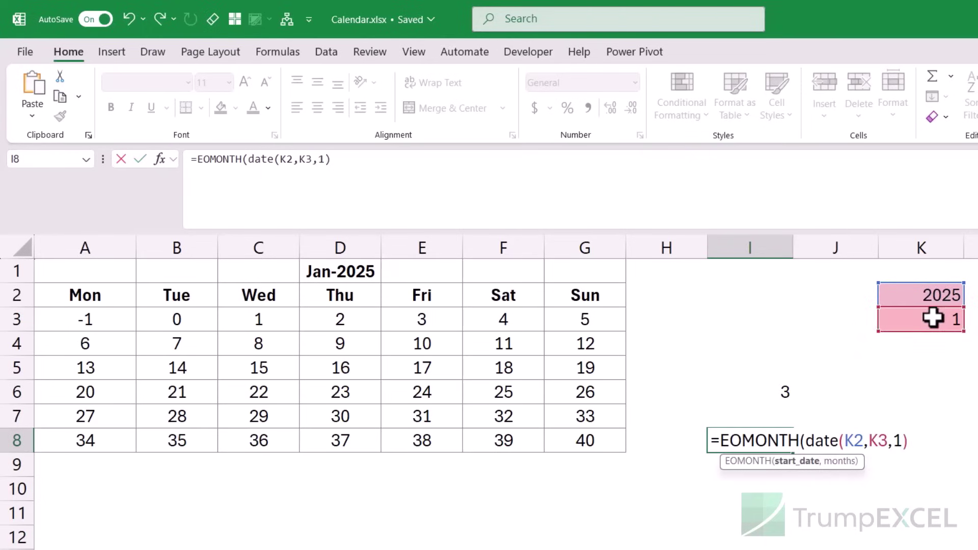
{"action": "type", "text": ",0"}
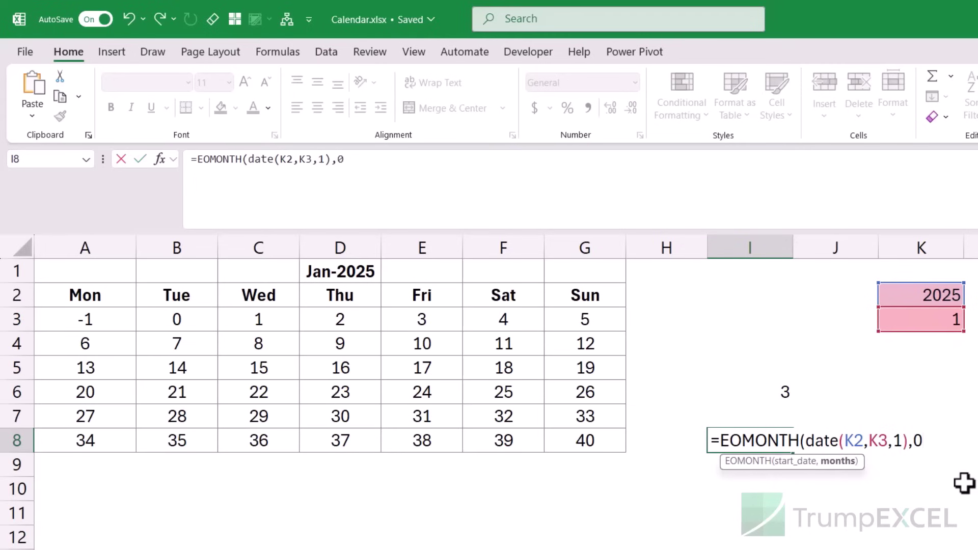
{"action": "type", "text": ")"}
{"action": "key", "text": "Return"}
{"action": "key", "text": "Up"}
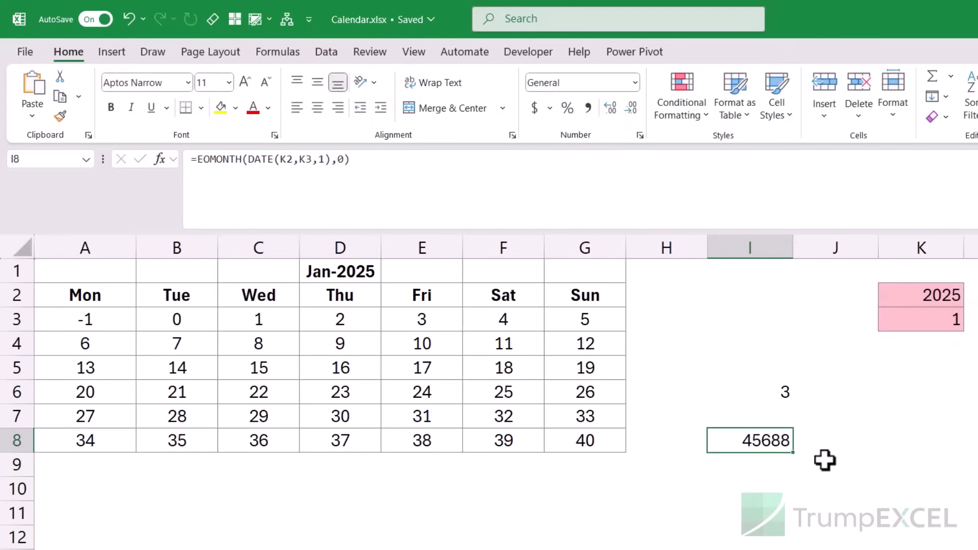
Step: Format I8 as Short Date to read the month-end date, and revert the cell to General
{"action": "left_click", "coordinate": [635, 83]}
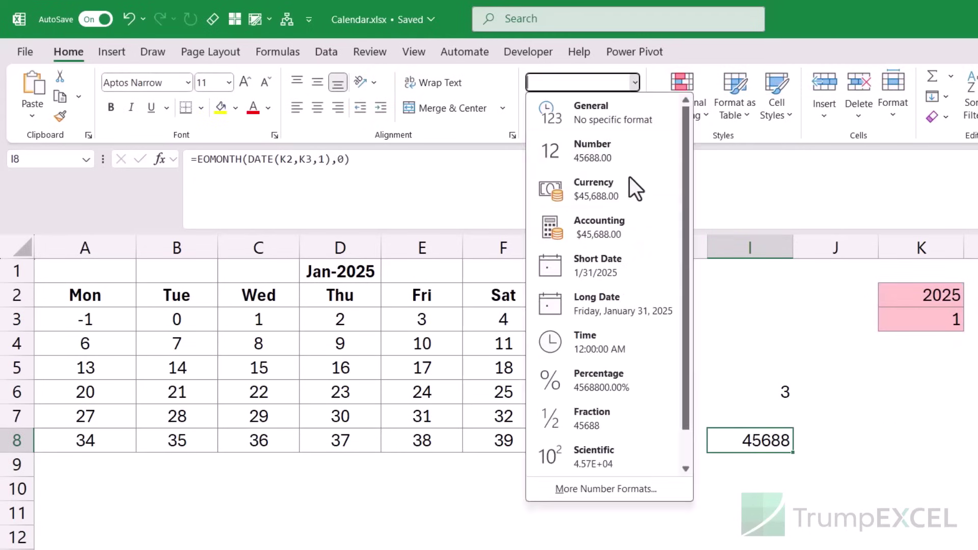
{"action": "left_click", "coordinate": [616, 267]}
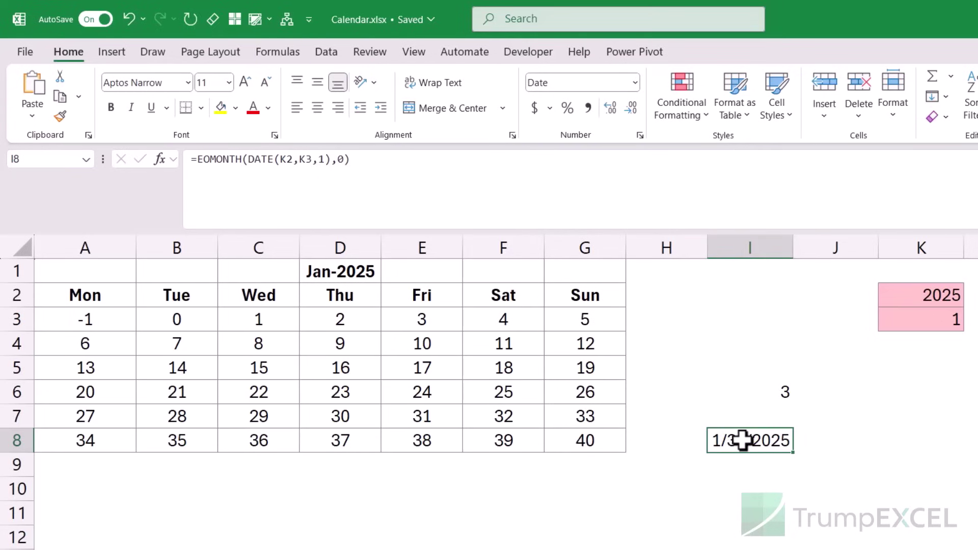
{"action": "left_click", "coordinate": [635, 82]}
{"action": "left_click", "coordinate": [622, 104]}
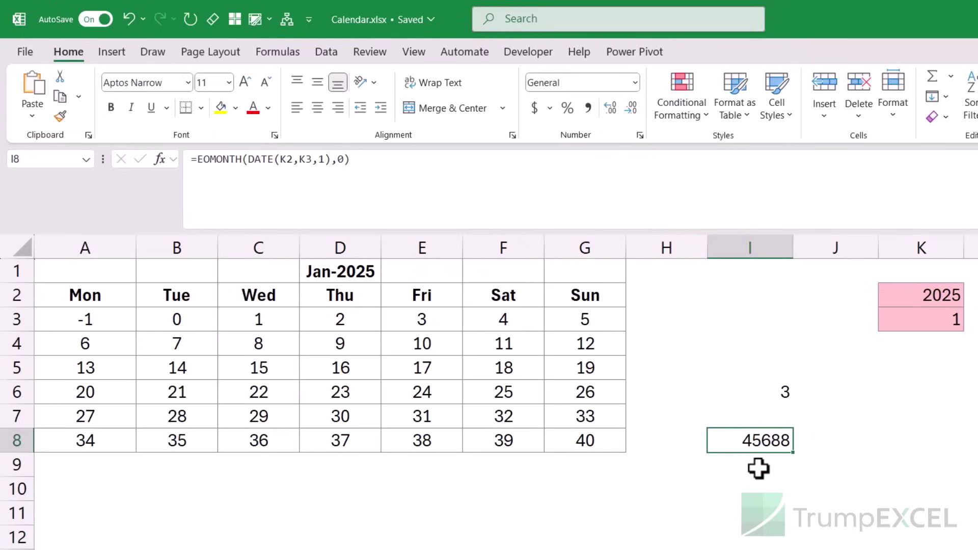
Step: Extend the formula in I8 to =EOMONTH(DATE(K2,K3,1),0)-DATE(K2,K3,1), accepting the suggested parenthesis correction
{"action": "double_click", "coordinate": [758, 442]}
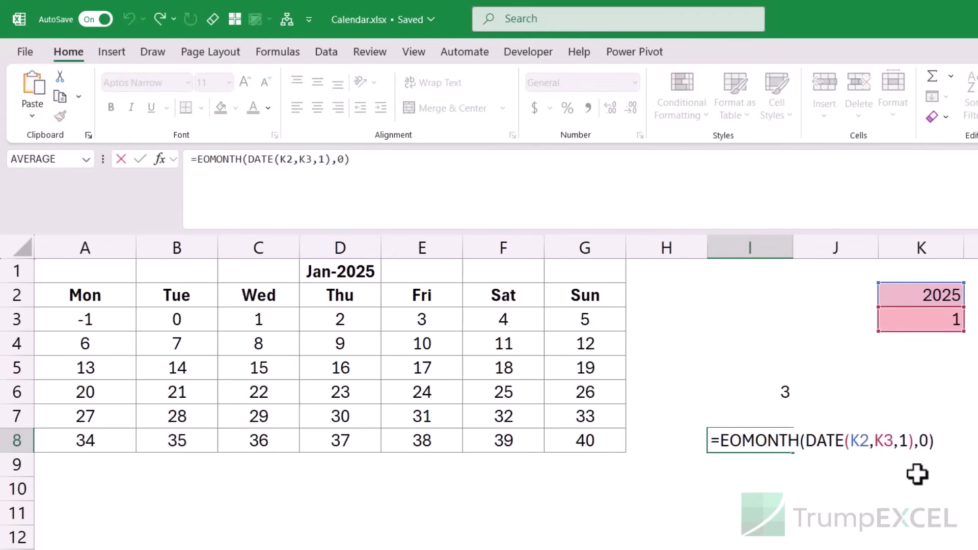
{"action": "type", "text": "-DATE("}
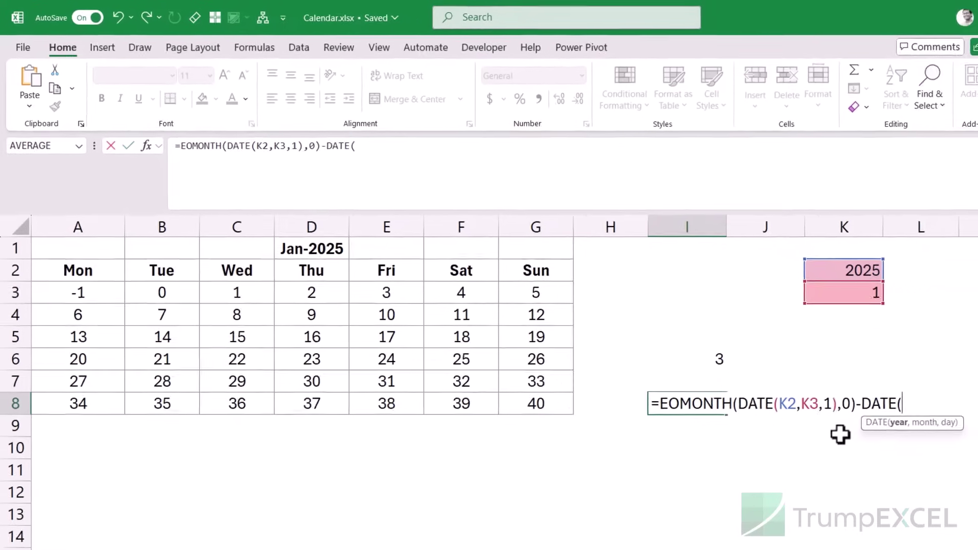
{"action": "left_click", "coordinate": [856, 271]}
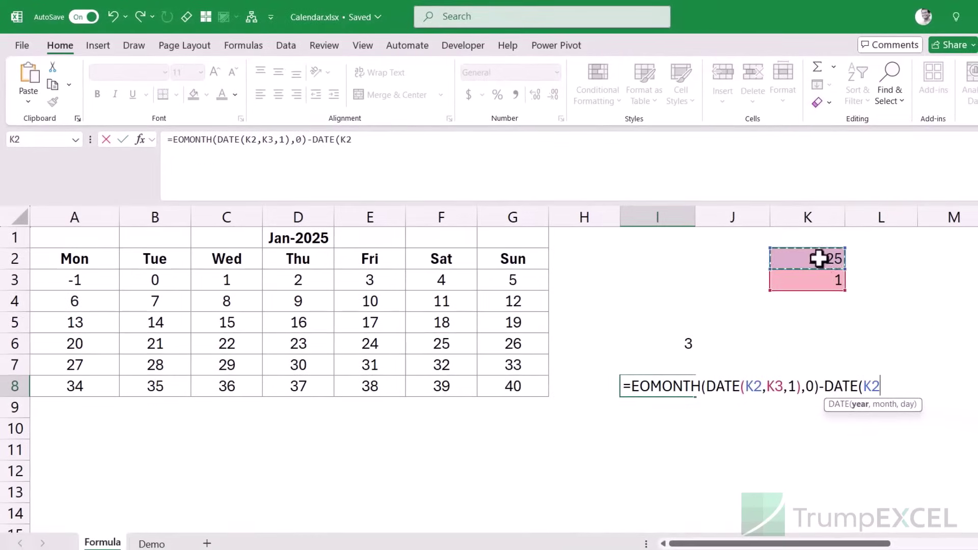
{"action": "type", "text": ","}
{"action": "left_click", "coordinate": [829, 280]}
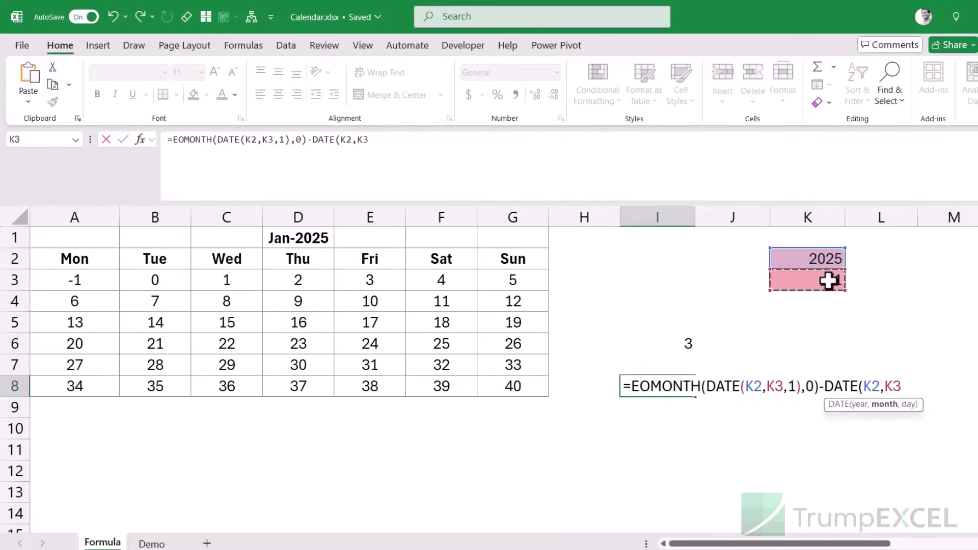
{"action": "type", "text": ",1)"}
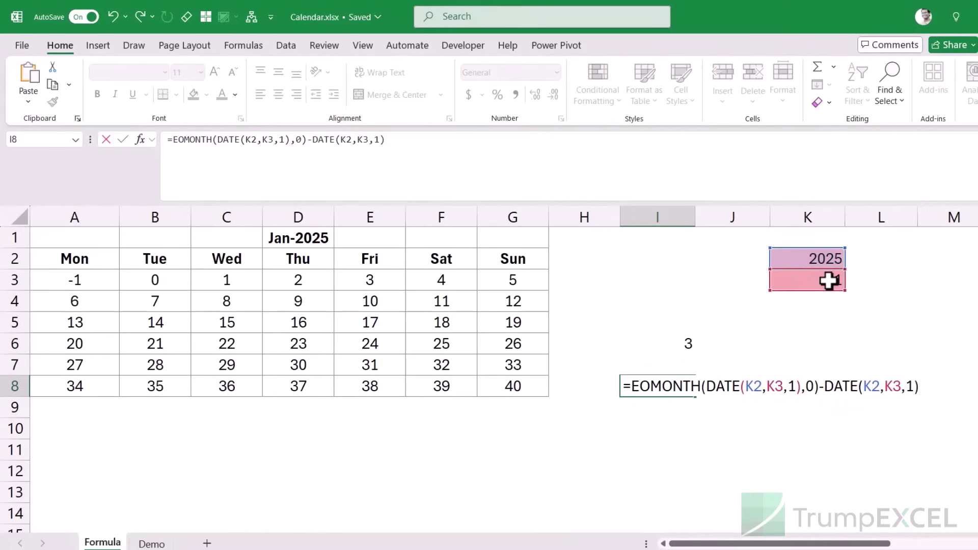
{"action": "key", "text": "Return"}
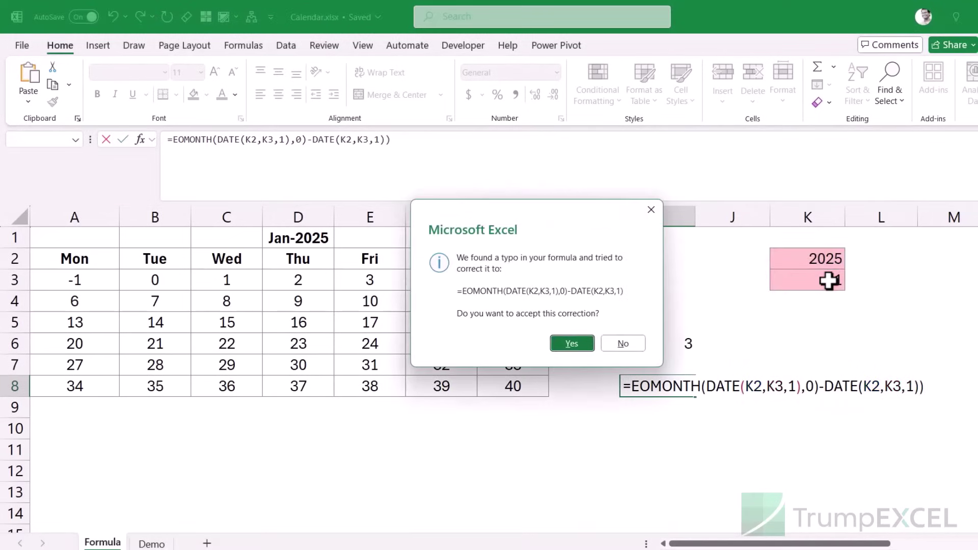
{"action": "left_click", "coordinate": [592, 343]}
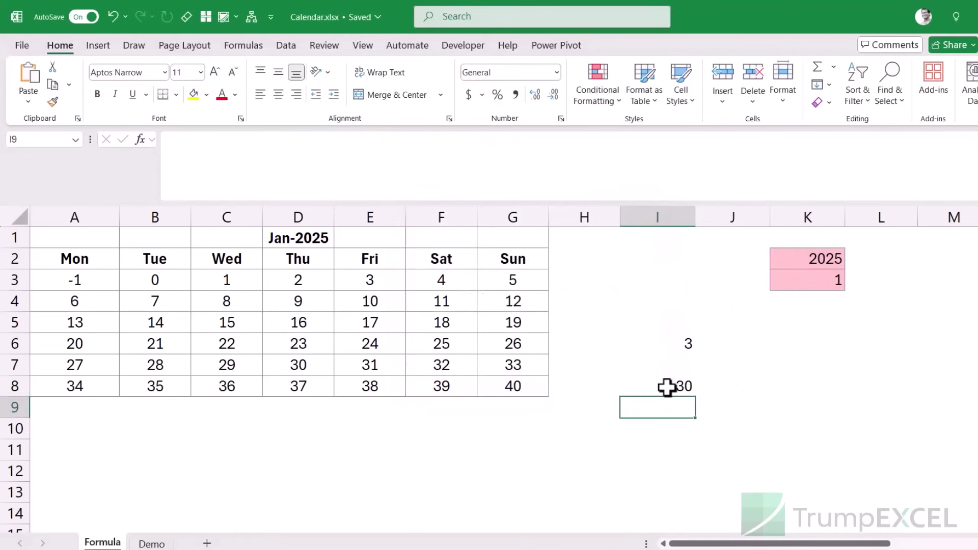
Step: Add +1 to the end of the formula in I8 and format the cell as General
{"action": "left_click", "coordinate": [666, 387]}
{"action": "key", "text": "F2"}
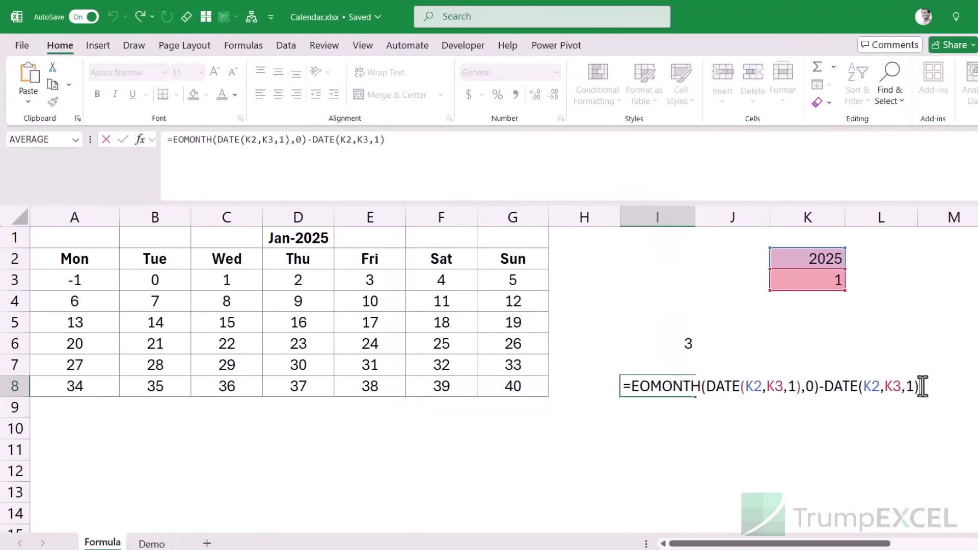
{"action": "type", "text": "+1"}
{"action": "key", "text": "Return"}
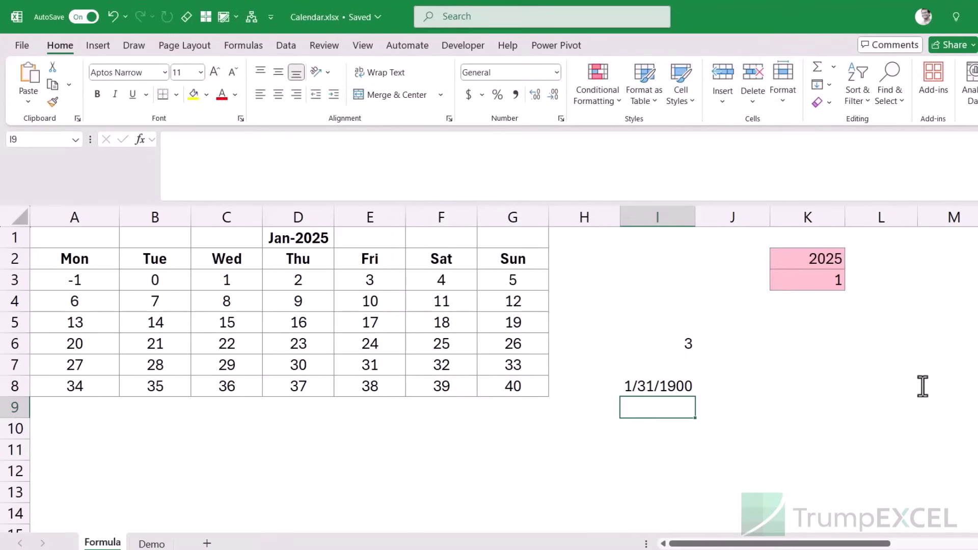
{"action": "left_click", "coordinate": [681, 388]}
{"action": "left_click", "coordinate": [557, 72]}
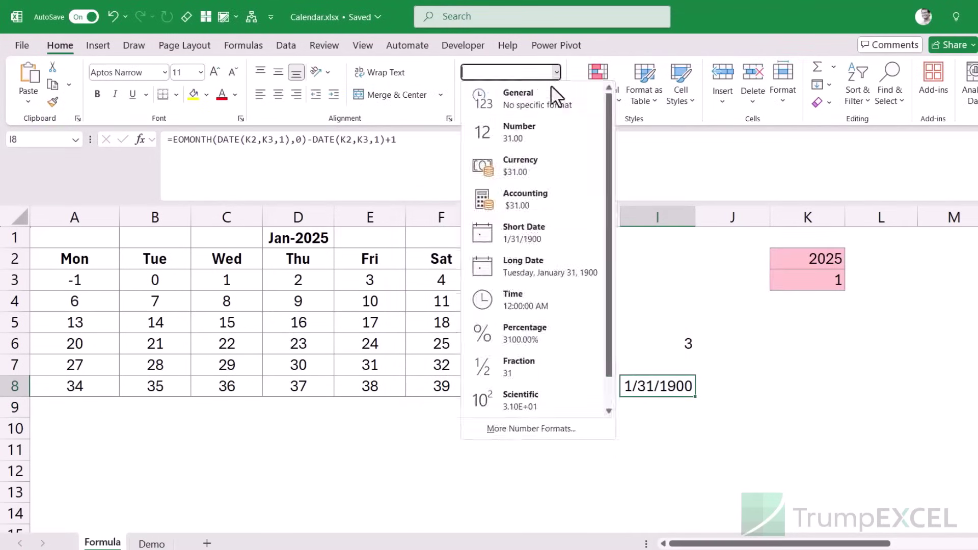
{"action": "left_click", "coordinate": [552, 87]}
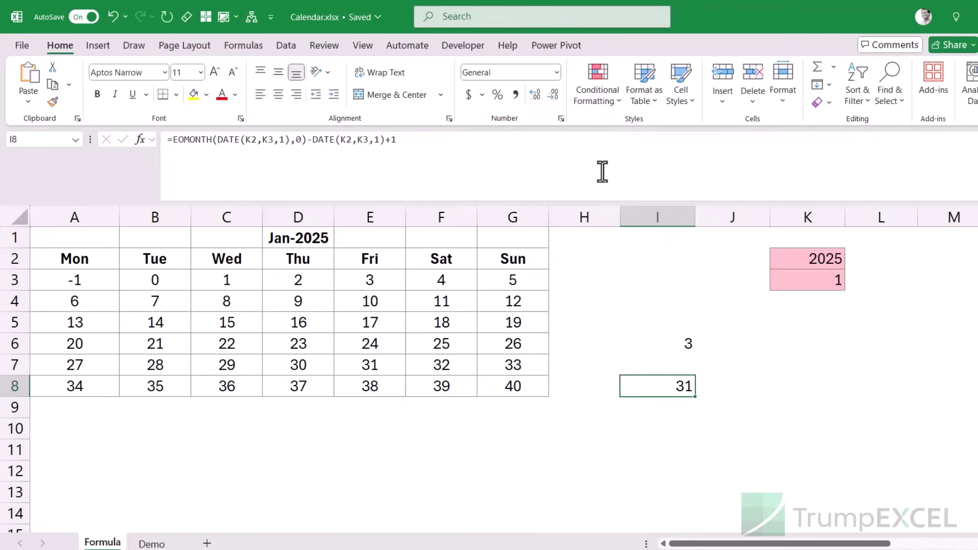
Step: Check the weekday formula in I6, the day count in I8 and the date grid with month 2 in K3, and return the month to 1
{"action": "left_click", "coordinate": [799, 273]}
{"action": "type", "text": "2"}
{"action": "key", "text": "Return"}
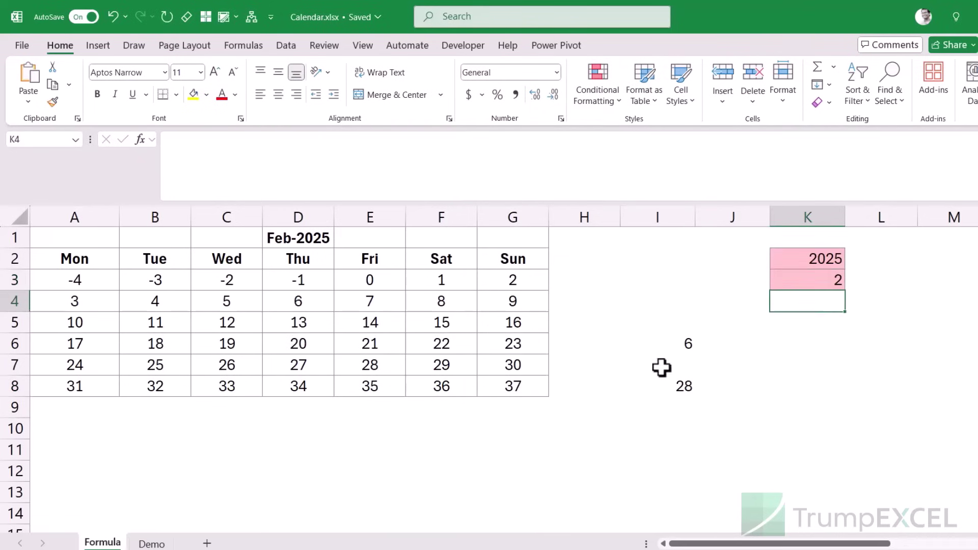
{"action": "left_click", "coordinate": [679, 344]}
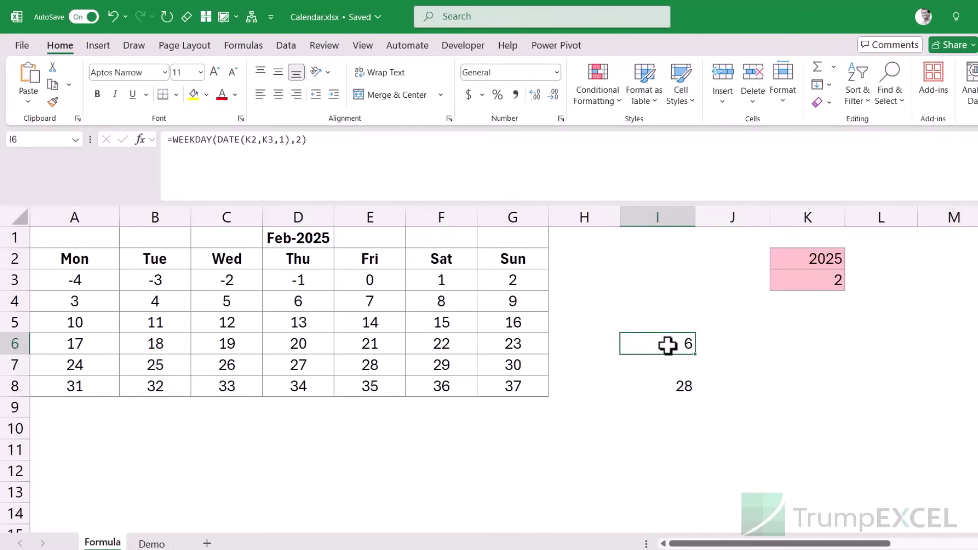
{"action": "left_click", "coordinate": [682, 390]}
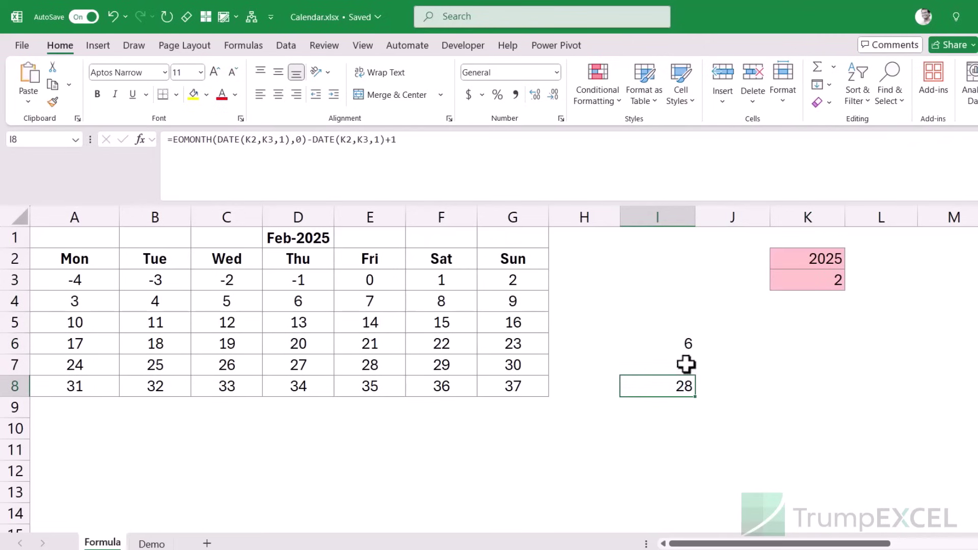
{"action": "left_click", "coordinate": [686, 345]}
{"action": "left_click", "coordinate": [677, 394]}
{"action": "left_click_drag", "start_coordinate": [79, 285], "coordinate": [505, 385]}
{"action": "left_click", "coordinate": [102, 284]}
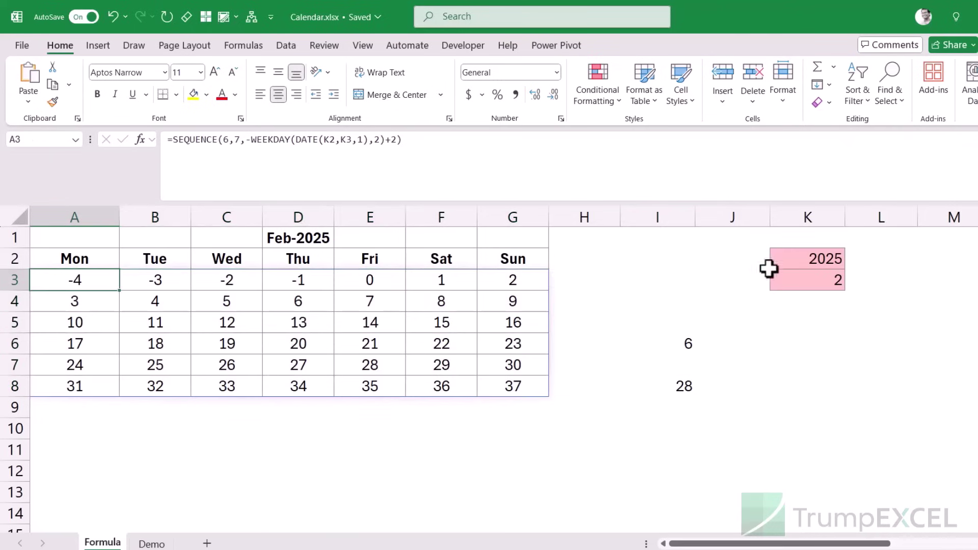
{"action": "left_click", "coordinate": [811, 283]}
{"action": "type", "text": "1"}
{"action": "key", "text": "Return"}
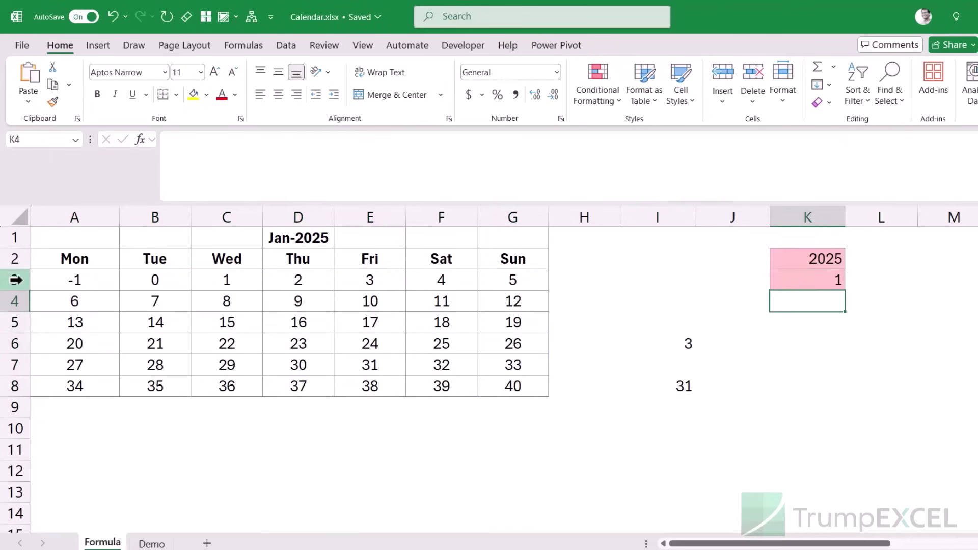
Step: Copy the SEQUENCE expression in A3 and wrap it in an IF that returns "" for values <1, opening a second IF as the false value
{"action": "left_click", "coordinate": [79, 281]}
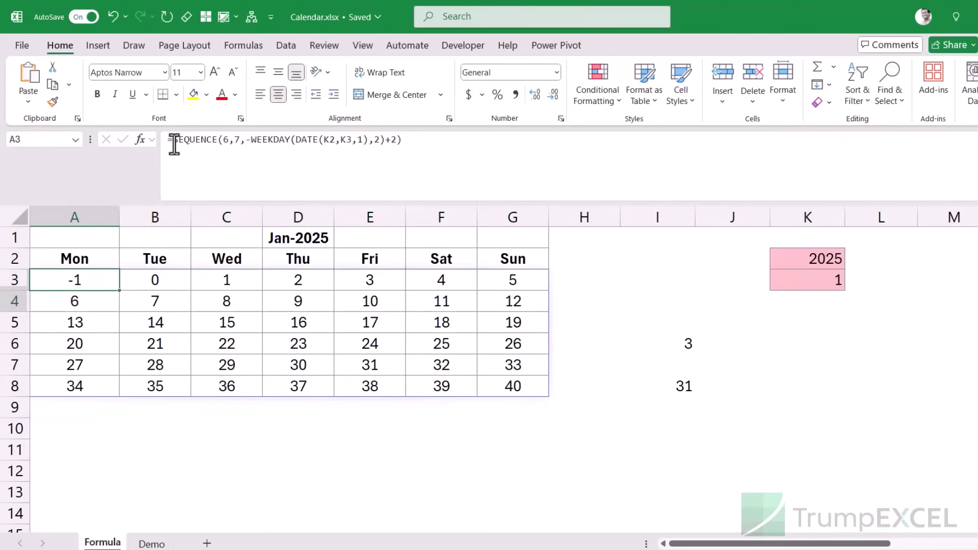
{"action": "left_click_drag", "start_coordinate": [174, 143], "coordinate": [448, 144]}
{"action": "key", "text": "ctrl+c"}
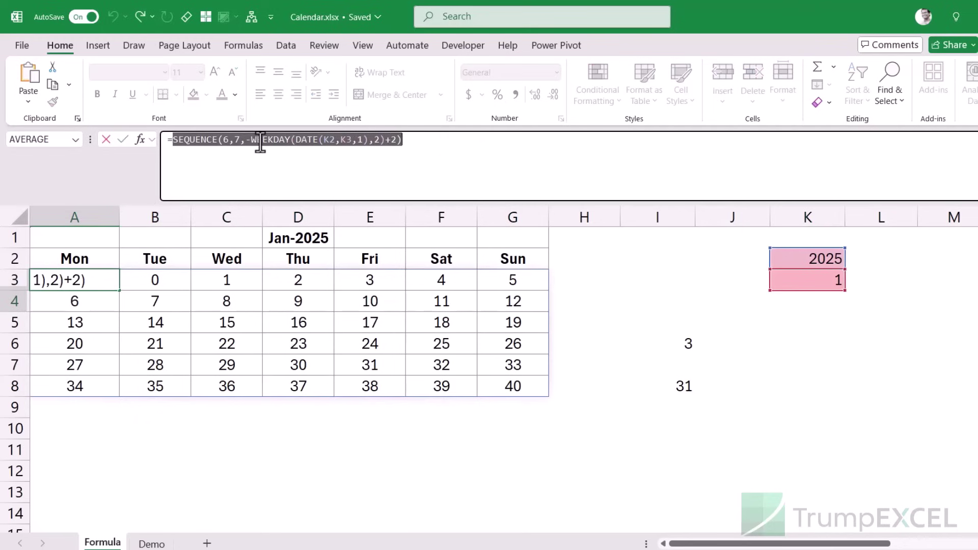
{"action": "left_click", "coordinate": [173, 143]}
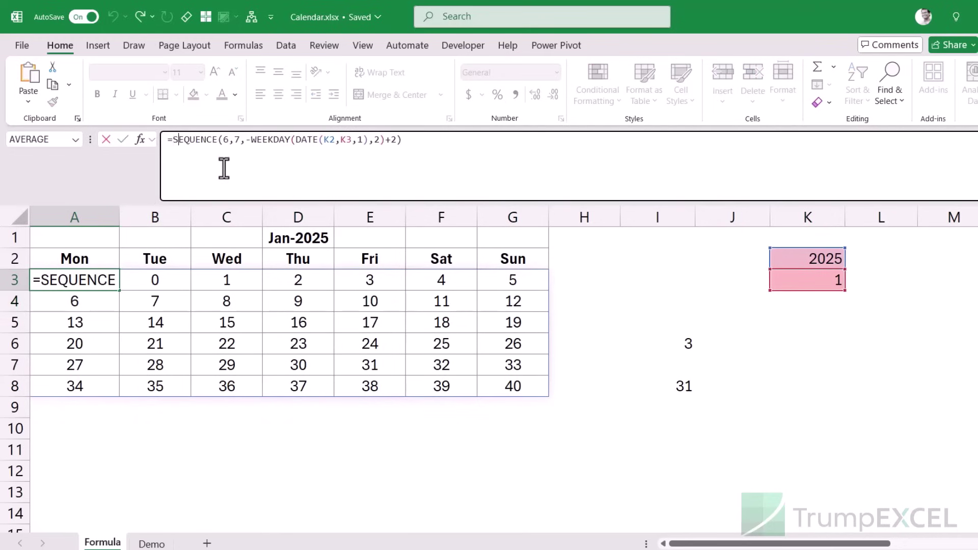
{"action": "type", "text": "IF("}
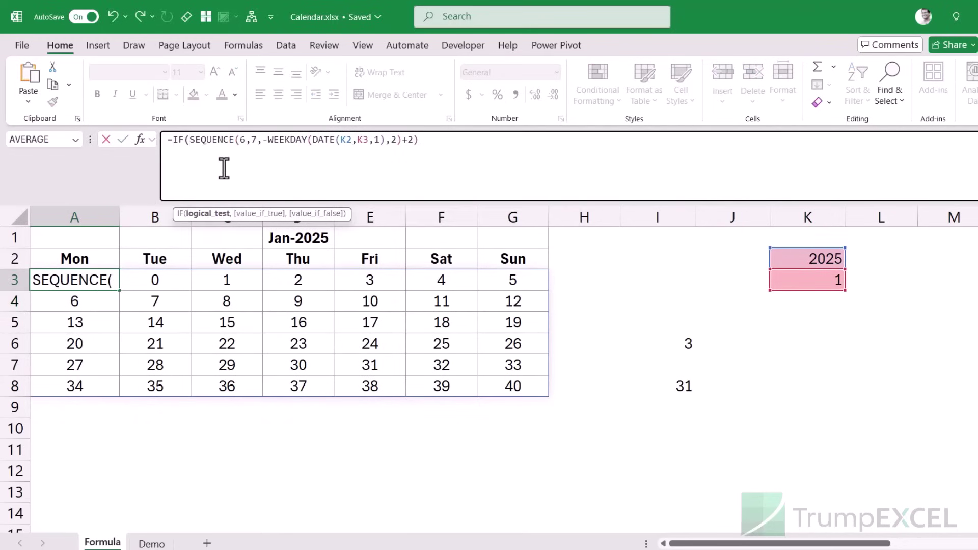
{"action": "left_click", "coordinate": [436, 143]}
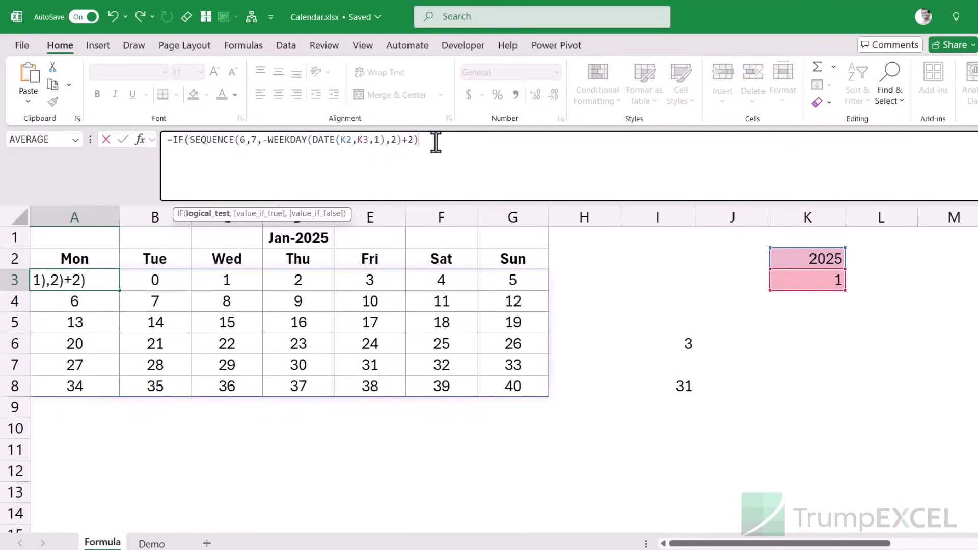
{"action": "type", "text": "<1,"}
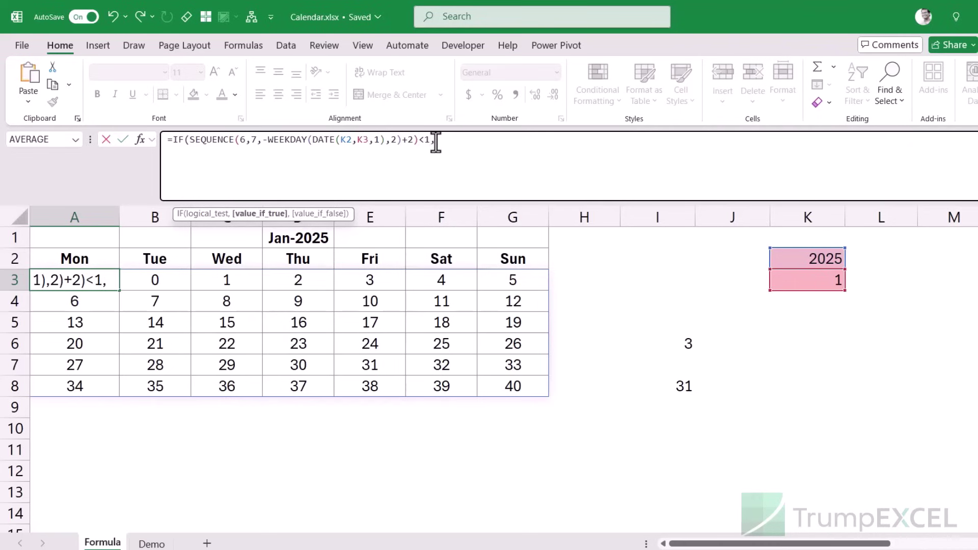
{"action": "type", "text": "\"\",IF("}
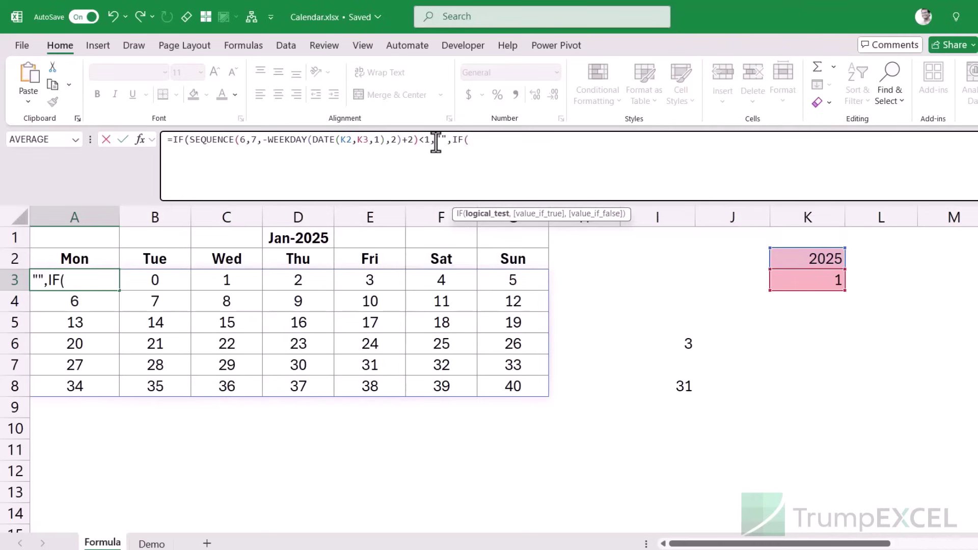
Step: Complete the nested IF in A3 with the copied SEQUENCE expression, returning "" when it is >I8 and the SEQUENCE value otherwise
{"action": "key", "text": "ctrl+v"}
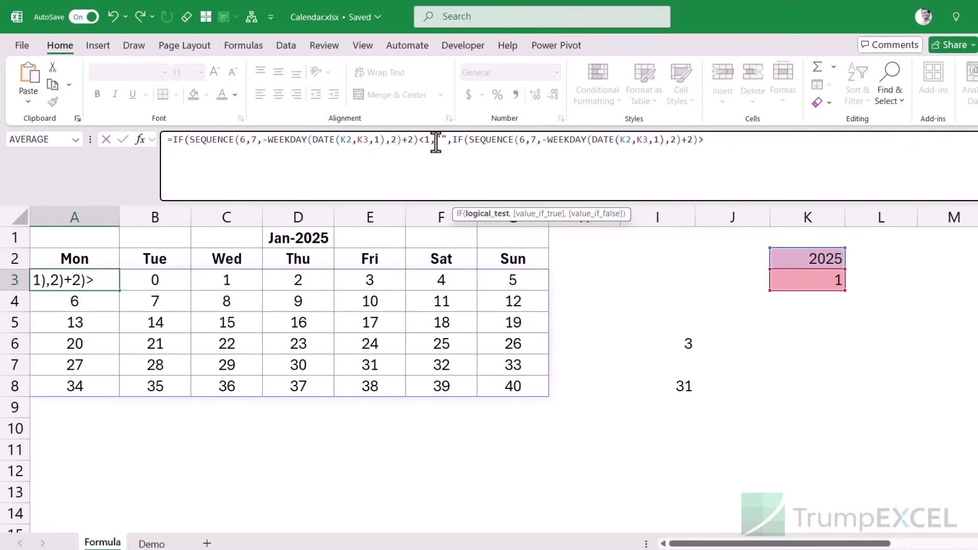
{"action": "type", "text": ">"}
{"action": "left_click", "coordinate": [682, 390]}
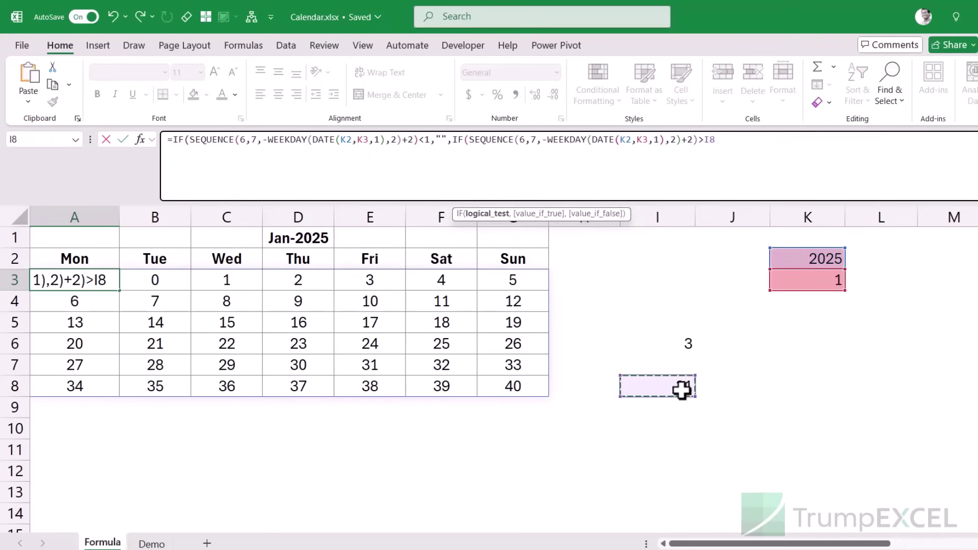
{"action": "type", "text": ",\"\","}
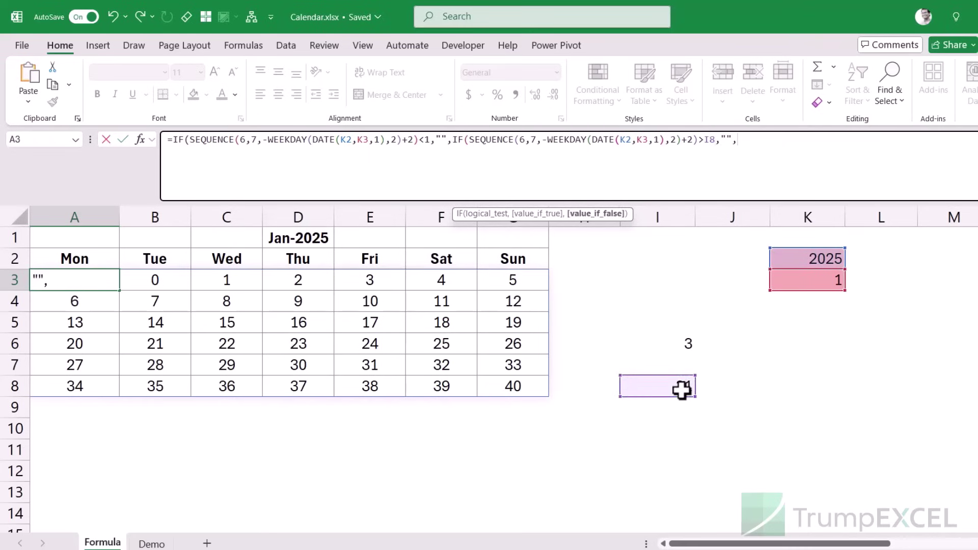
{"action": "key", "text": "ctrl+v"}
{"action": "type", "text": ")"}
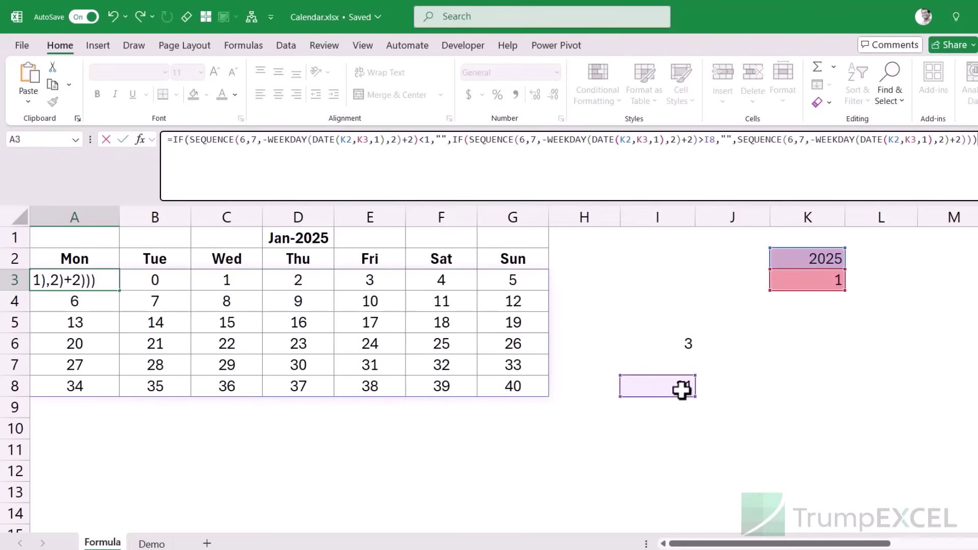
{"action": "key", "text": "Return"}
{"action": "key", "text": "Up"}
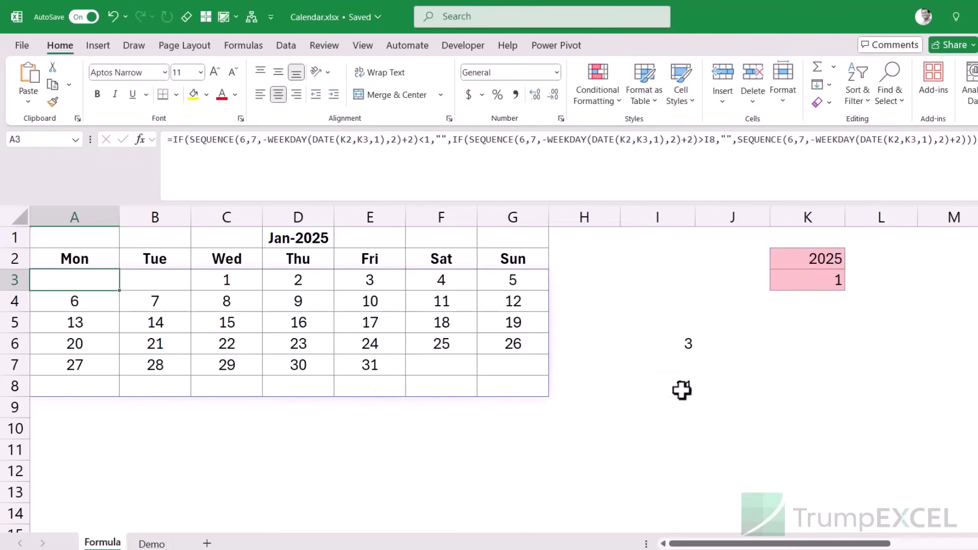
Step: Set the month in K3 to 2 and check the calendar in A1:G8
{"action": "left_click", "coordinate": [814, 281]}
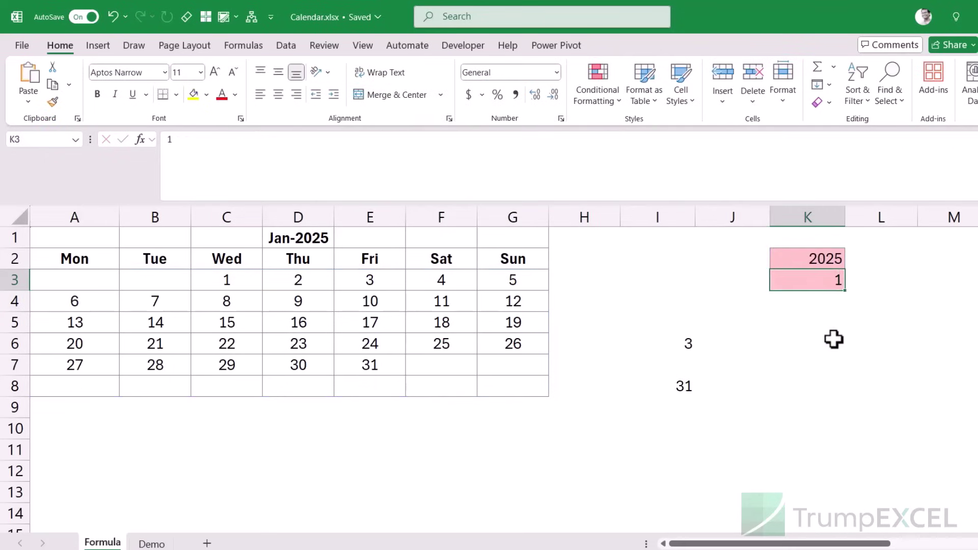
{"action": "type", "text": "2"}
{"action": "key", "text": "Return"}
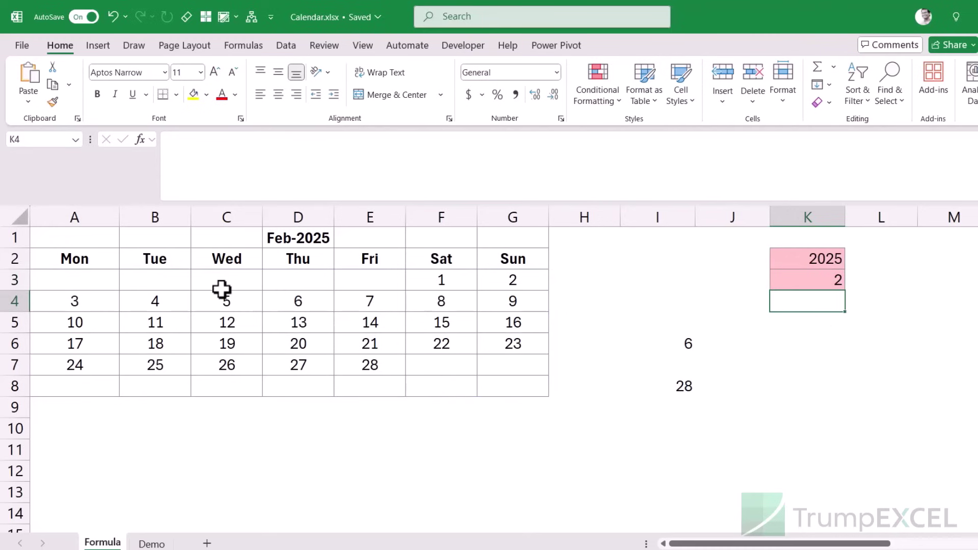
{"action": "left_click_drag", "start_coordinate": [109, 243], "coordinate": [491, 378]}
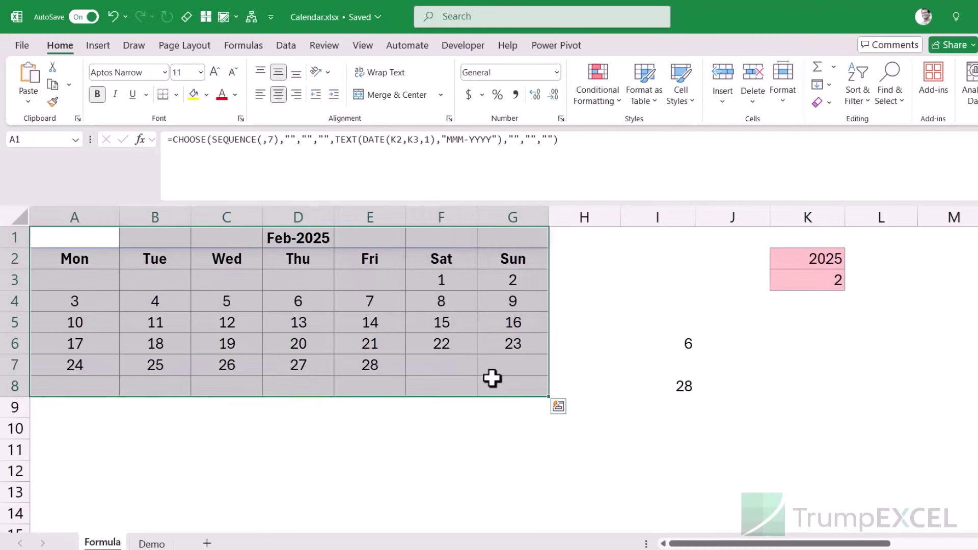
Step: Review the header formula in A1 and the cell references used by the date formula in A3, leaving both unchanged
{"action": "left_click", "coordinate": [116, 240]}
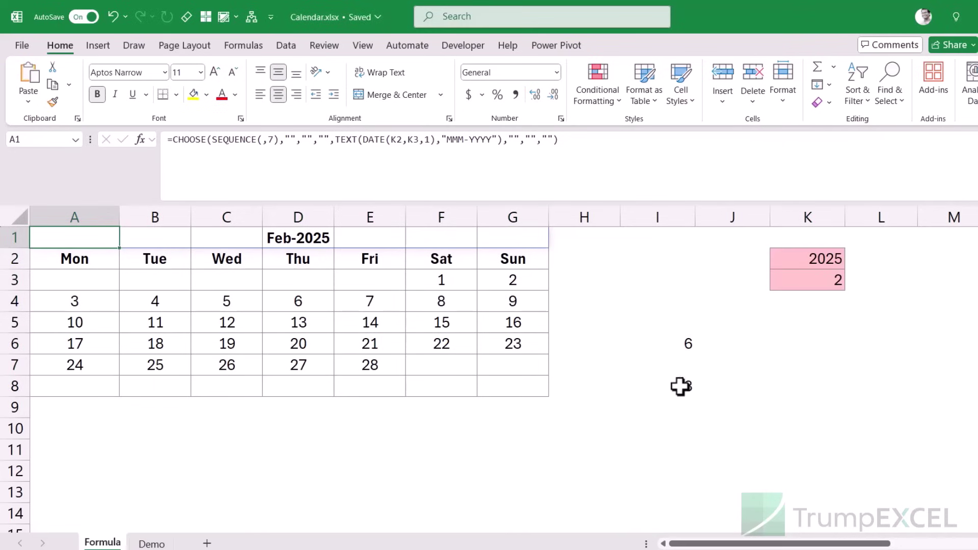
{"action": "left_click", "coordinate": [48, 284]}
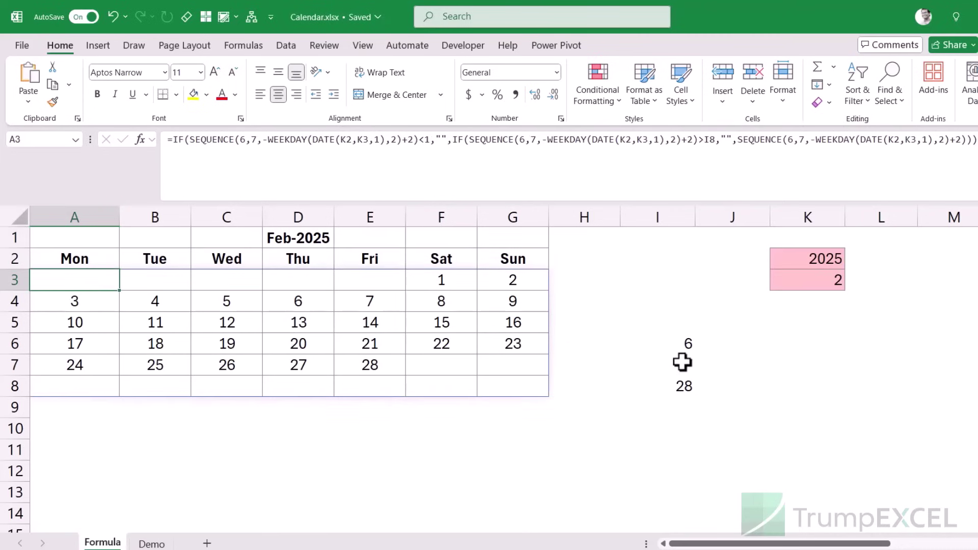
{"action": "key", "text": "F2"}
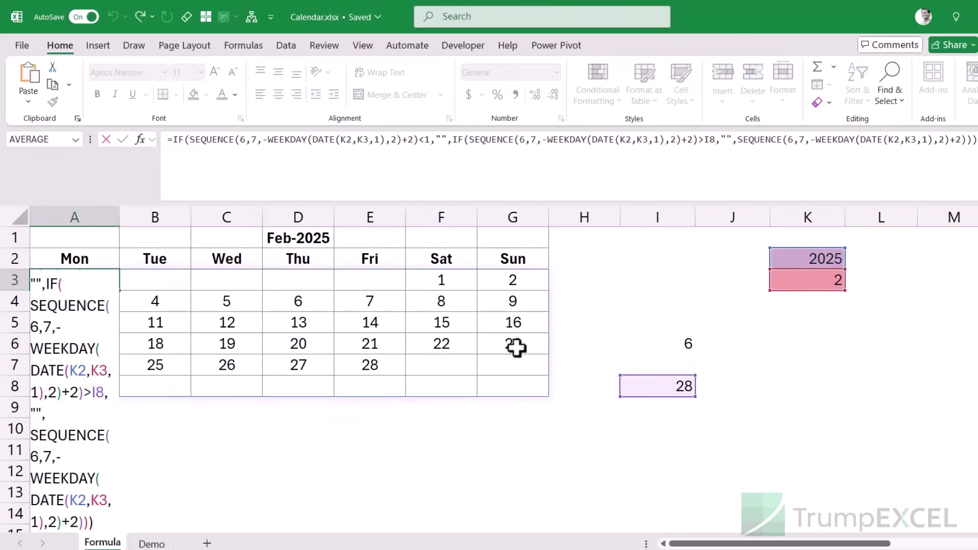
{"action": "key", "text": "Escape"}
{"action": "key", "text": "F2"}
{"action": "key", "text": "Escape"}
Step: Replace the I8 reference in A3's formula with EOMONTH(DATE(K2,K3,1),0)-DATE(K2,K3,1)+1 copied from I8, and clear helper cells I6:I8
{"action": "double_click", "coordinate": [674, 381]}
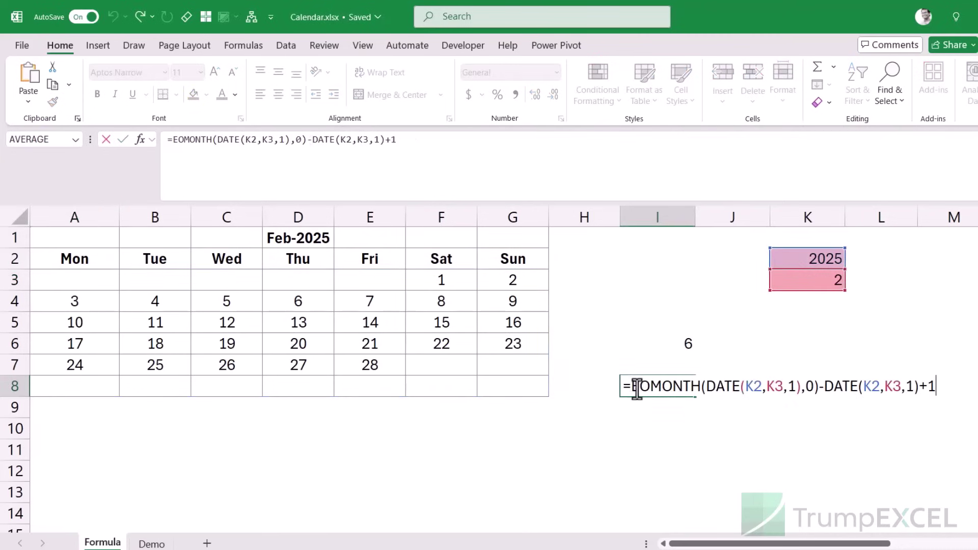
{"action": "left_click_drag", "start_coordinate": [634, 388], "coordinate": [961, 393]}
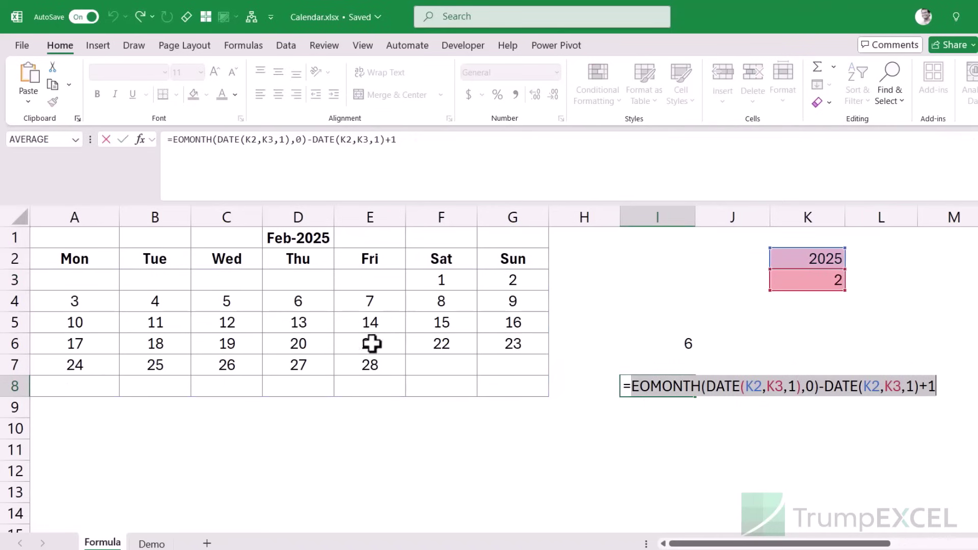
{"action": "key", "text": "Escape"}
{"action": "double_click", "coordinate": [75, 285]}
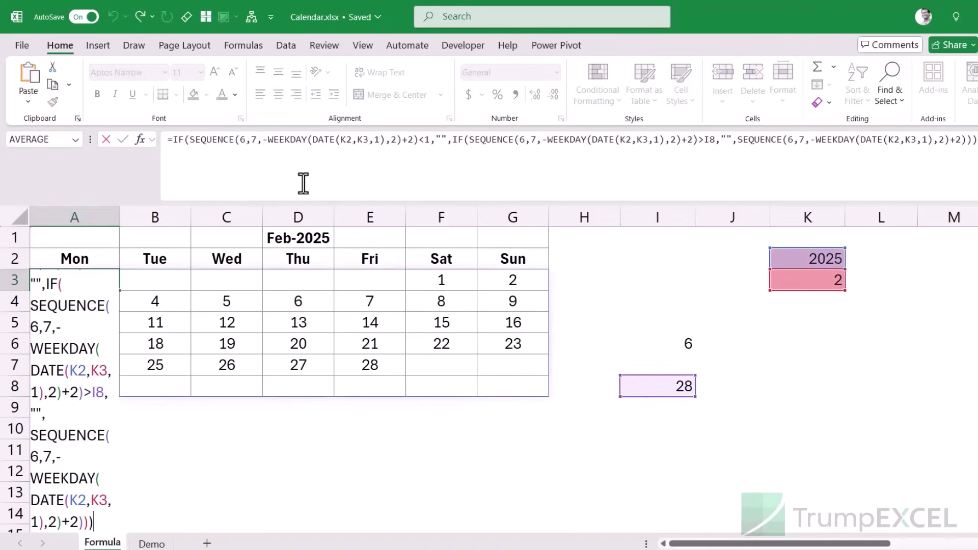
{"action": "double_click", "coordinate": [710, 140]}
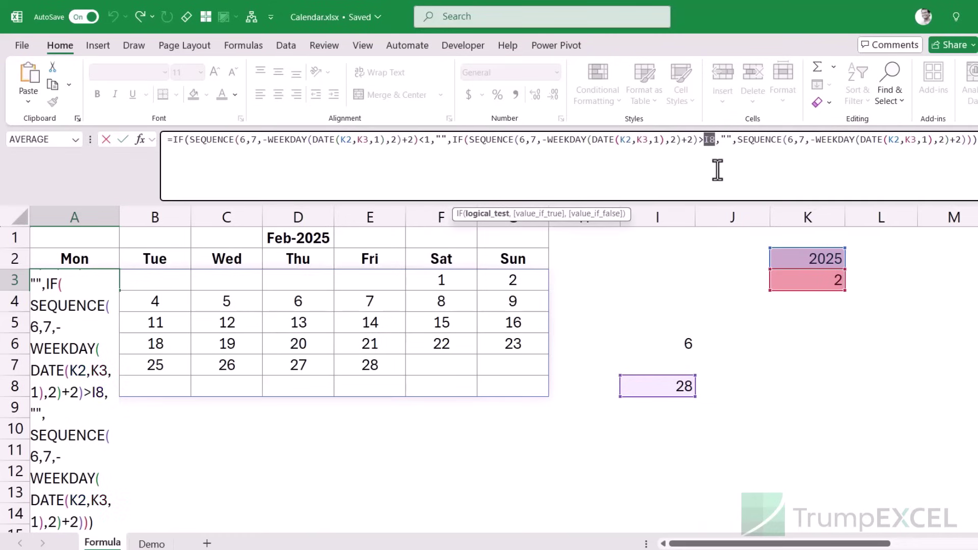
{"action": "key", "text": "ctrl+v"}
{"action": "key", "text": "Return"}
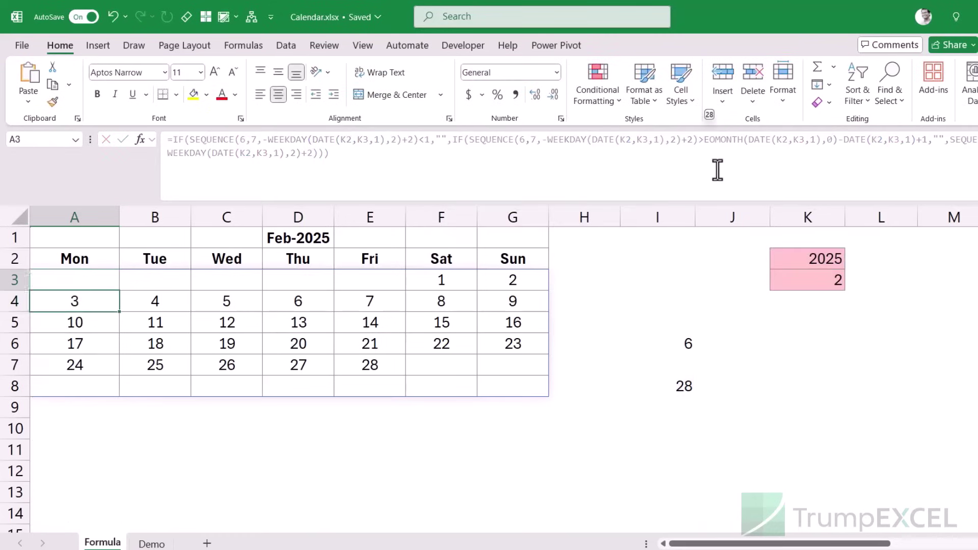
{"action": "left_click_drag", "start_coordinate": [668, 337], "coordinate": [681, 379]}
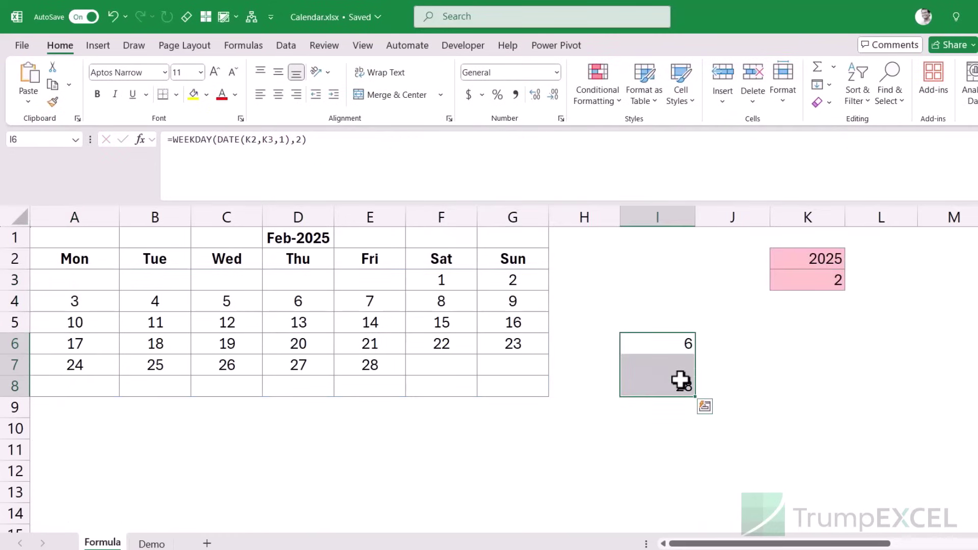
{"action": "key", "text": "Delete"}
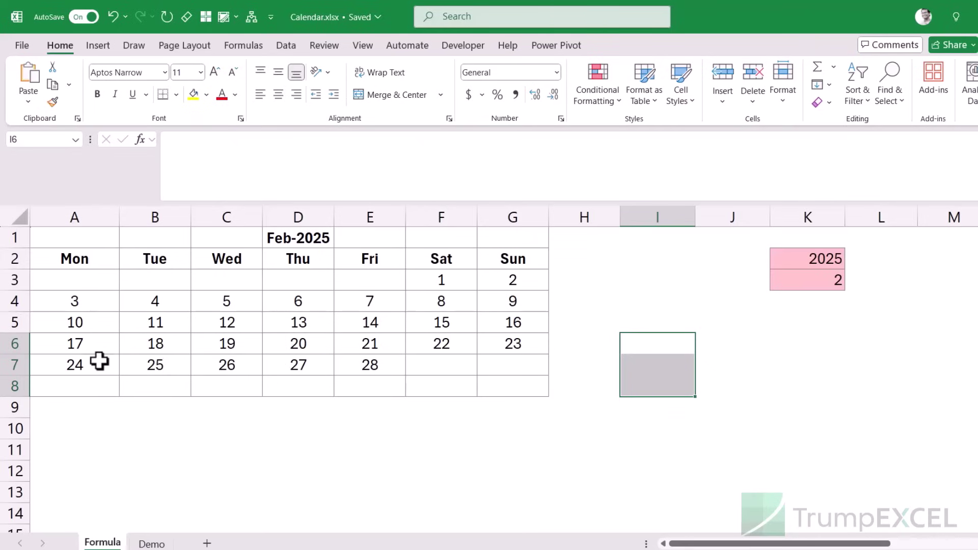
Step: Start a VSTACK formula in A10 with the spilled month header A1# as its first array
{"action": "left_click", "coordinate": [92, 426]}
{"action": "type", "text": "=vsta"}
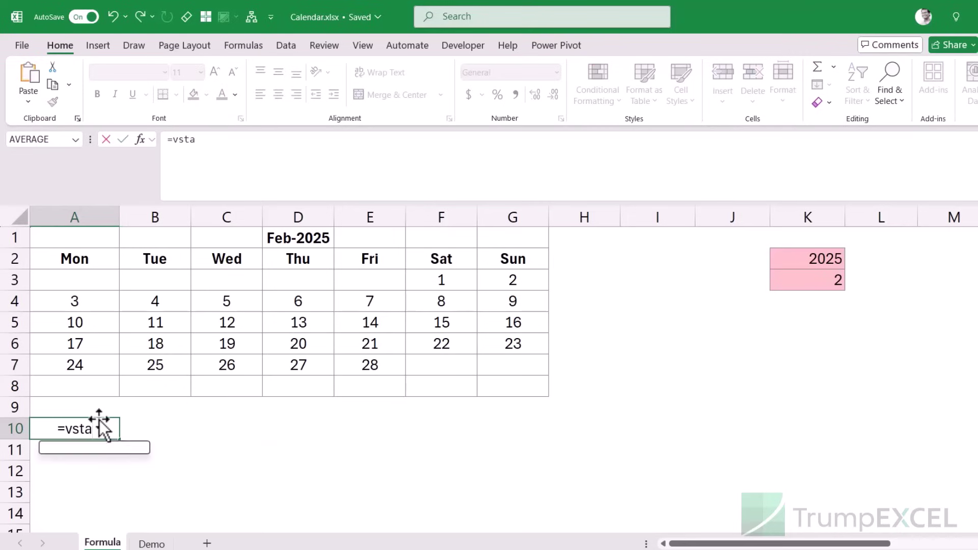
{"action": "key", "text": "Tab"}
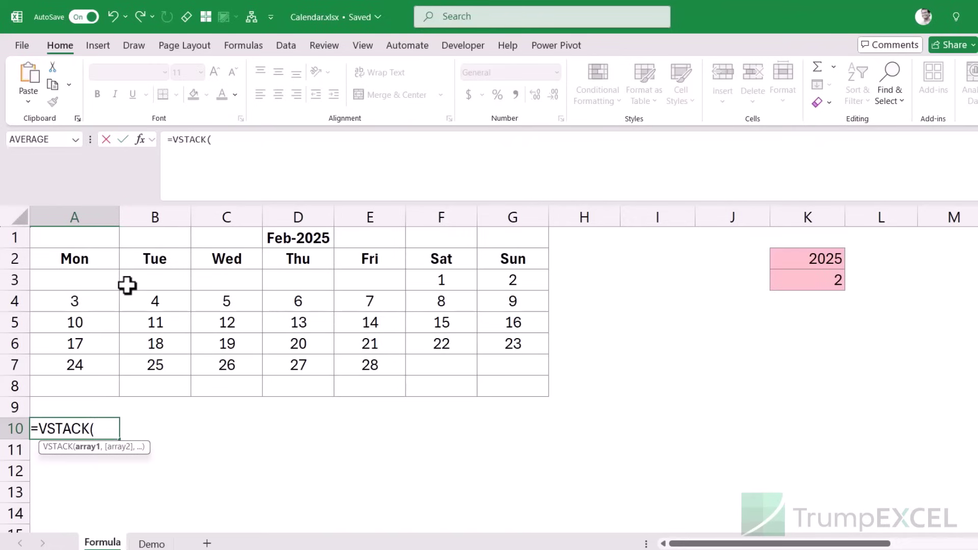
{"action": "left_click", "coordinate": [94, 241]}
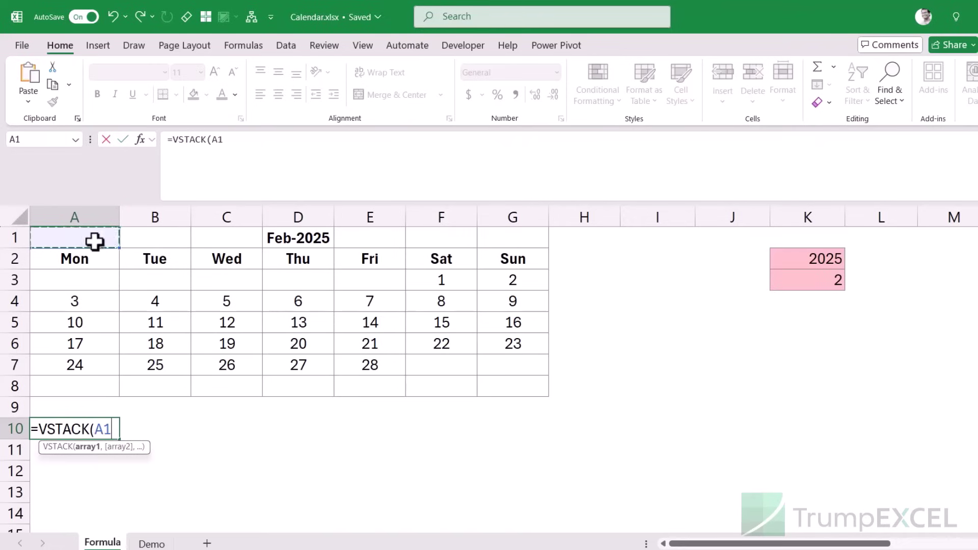
{"action": "type", "text": "#"}
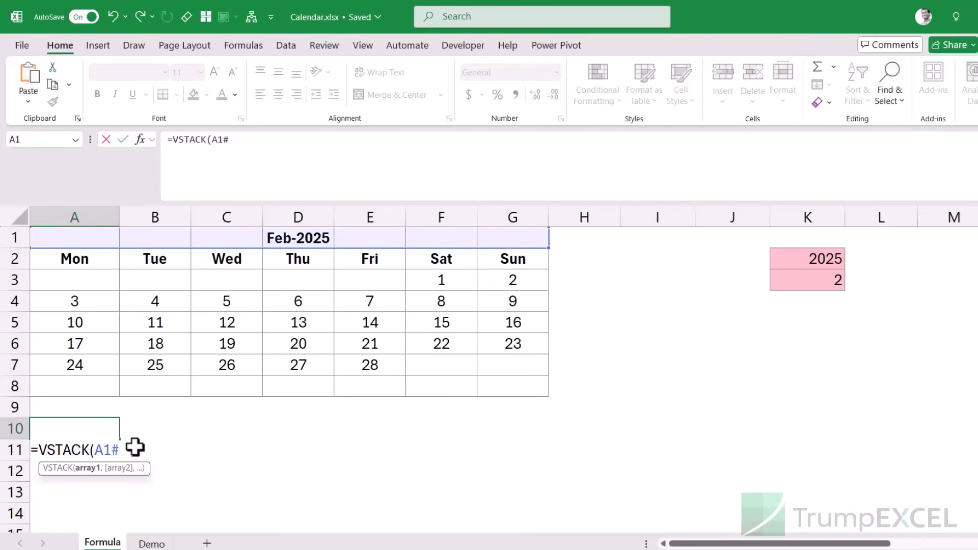
{"action": "left_click", "coordinate": [248, 149]}
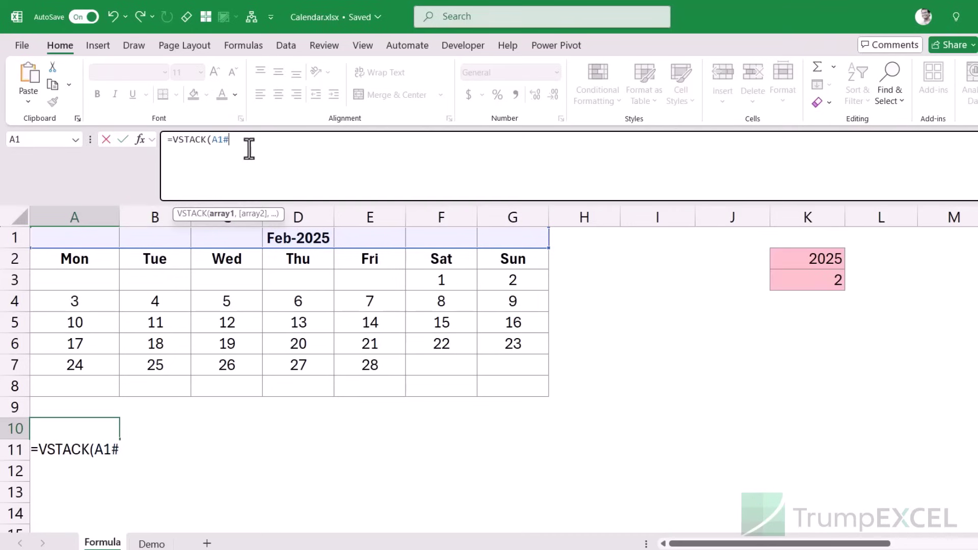
{"action": "type", "text": ","}
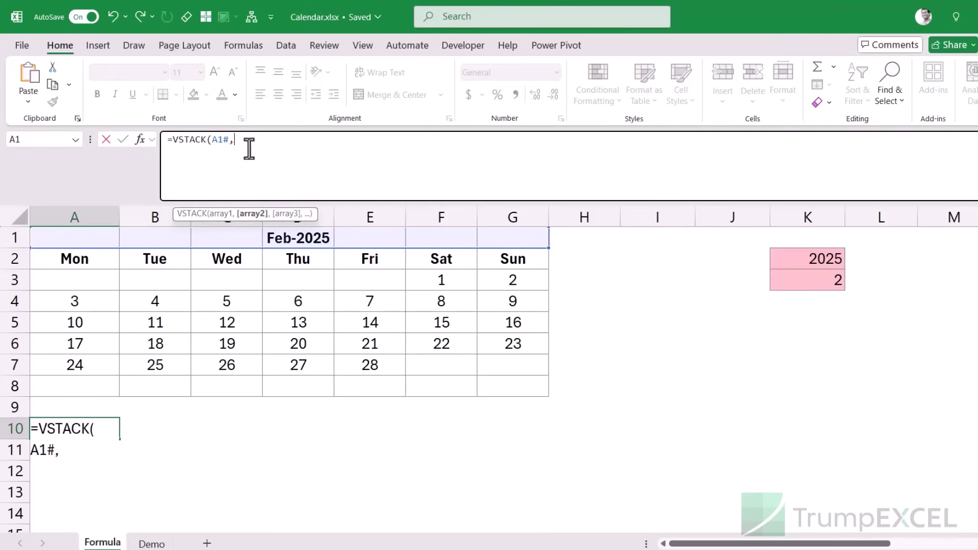
Step: Add the spilled ranges A2# and A3# to the A10 formula, completing it as =VSTACK(A1#,A2#,A3#)
{"action": "left_click", "coordinate": [91, 262]}
{"action": "type", "text": "#"}
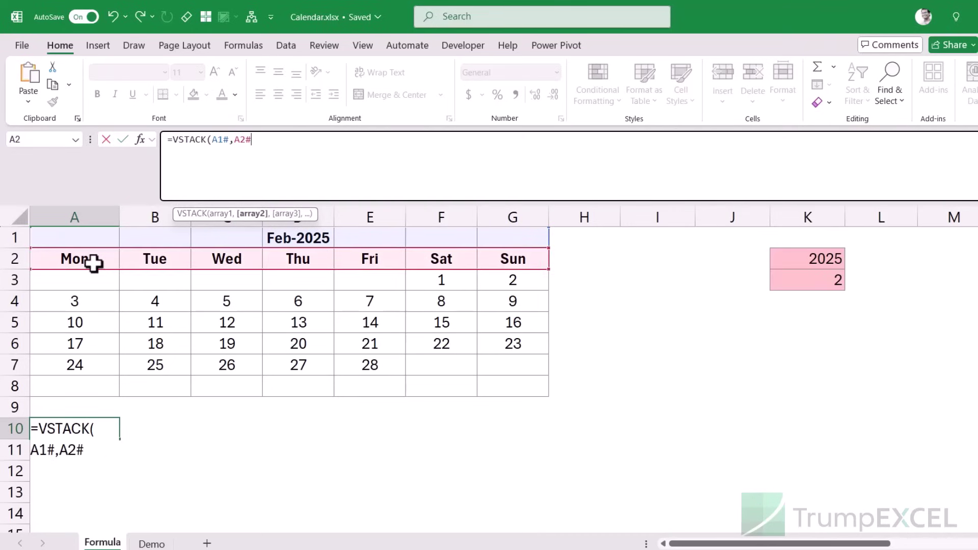
{"action": "type", "text": ","}
{"action": "left_click", "coordinate": [72, 278]}
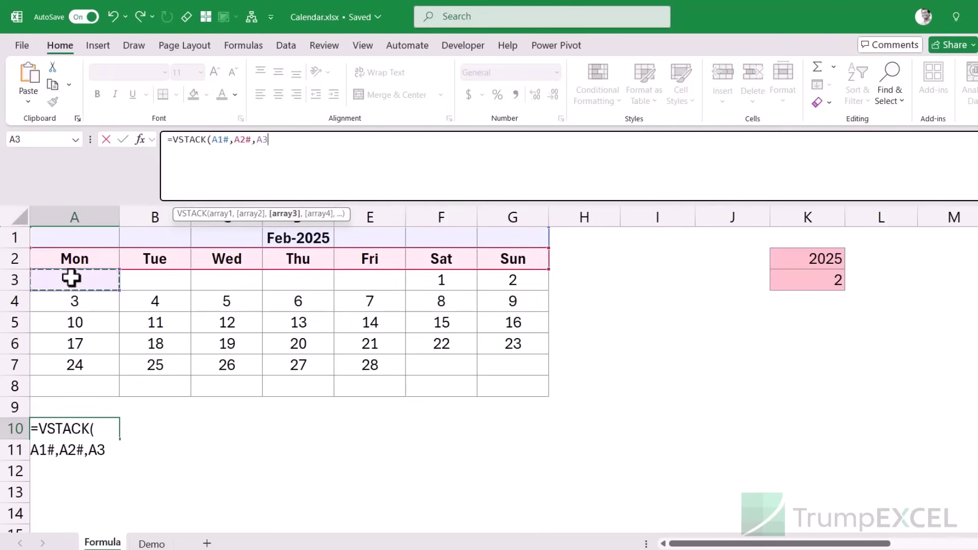
{"action": "type", "text": "#)"}
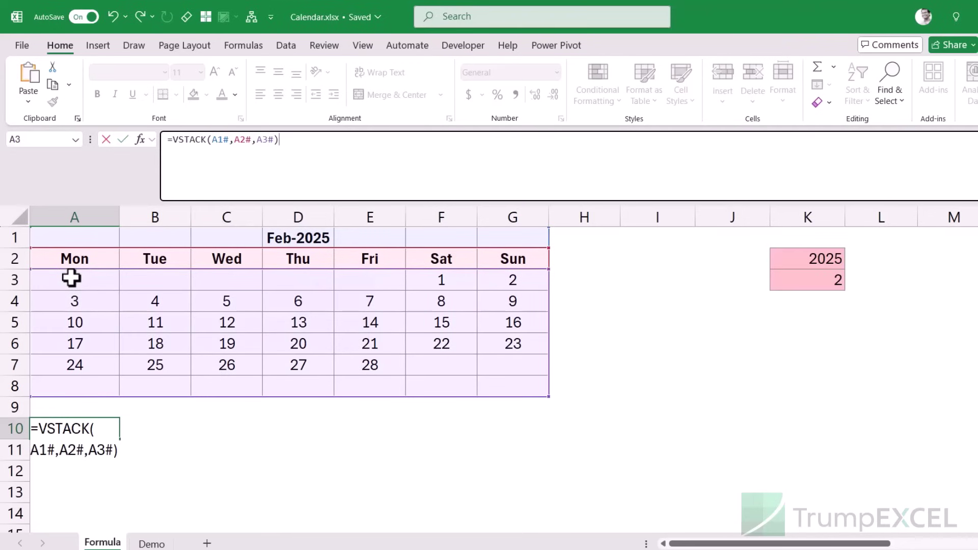
{"action": "key", "text": "Return"}
{"action": "key", "text": "Up"}
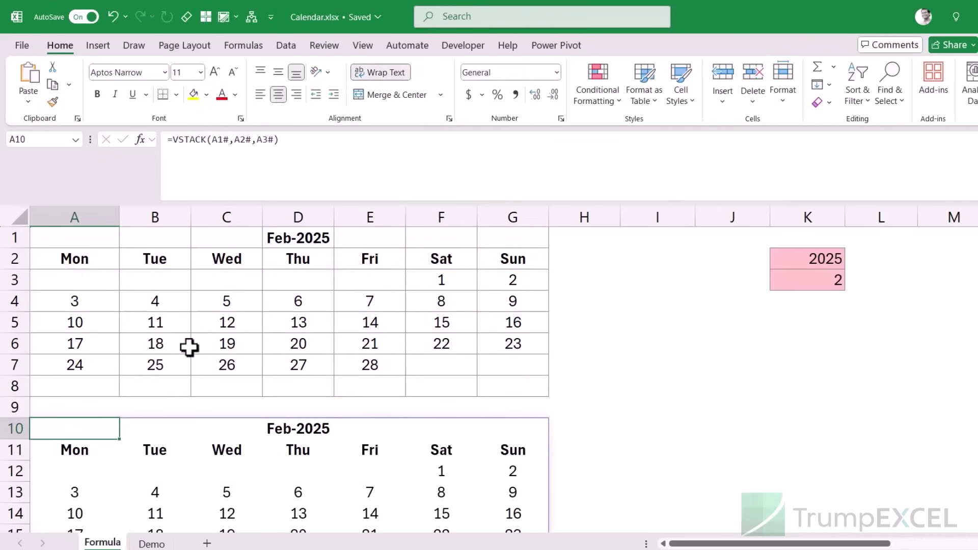
Step: Set the month in K3 to 1 to test both calendars
{"action": "scroll", "coordinate": [190, 347], "scroll_direction": "down", "scroll_amount": 3}
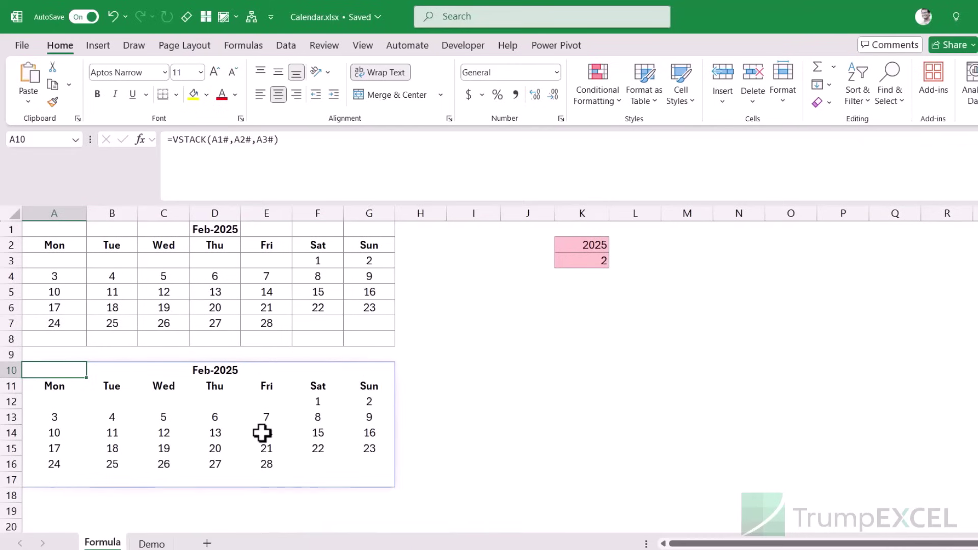
{"action": "left_click", "coordinate": [575, 262]}
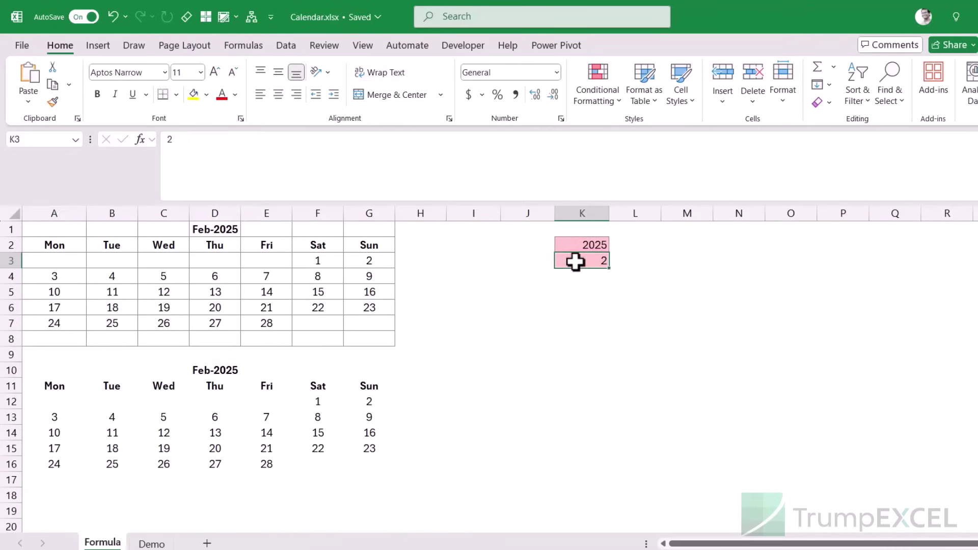
{"action": "type", "text": "1"}
{"action": "key", "text": "Return"}
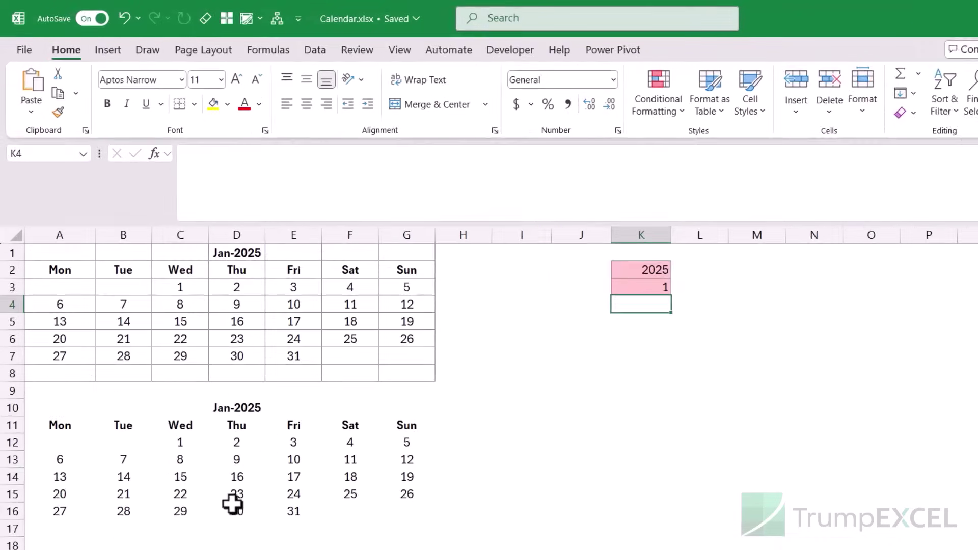
Step: Review the references of the VSTACK formula in A10, then clear it and start a LET formula in the same cell
{"action": "left_click", "coordinate": [46, 412]}
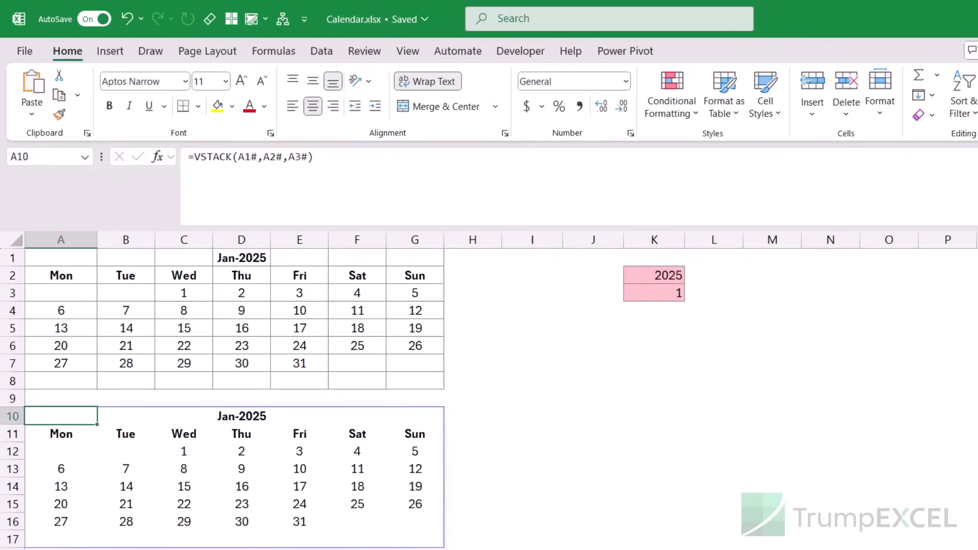
{"action": "key", "text": "F2"}
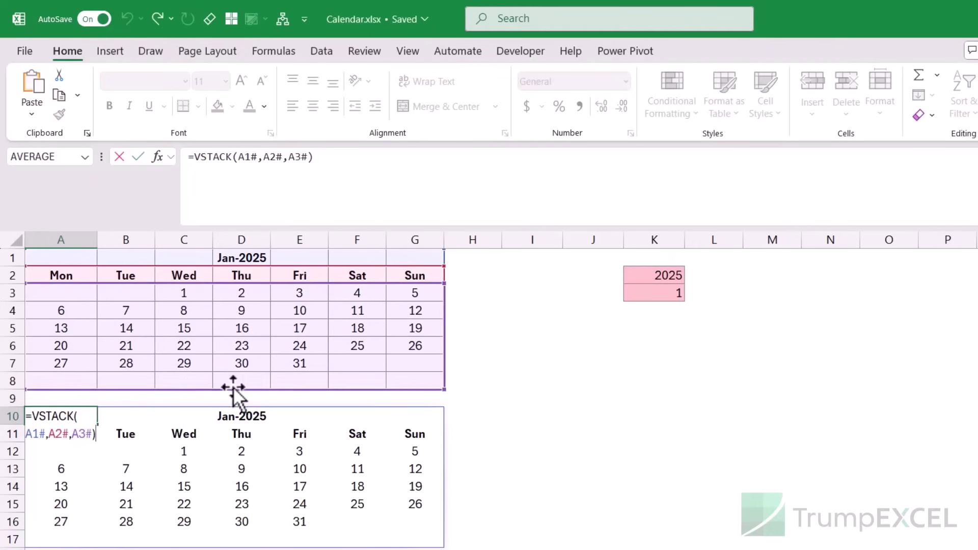
{"action": "key", "text": "Escape"}
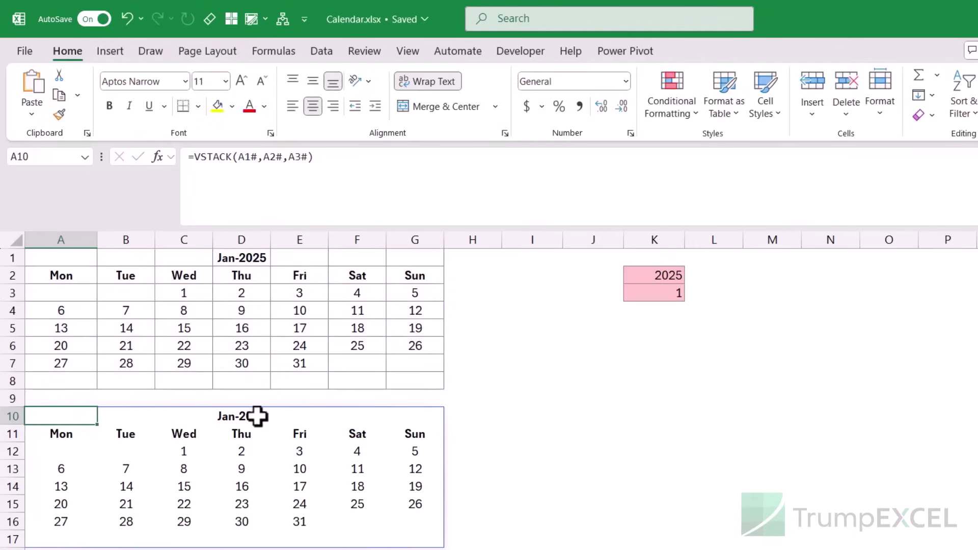
{"action": "key", "text": "Delete"}
{"action": "type", "text": "=LET"}
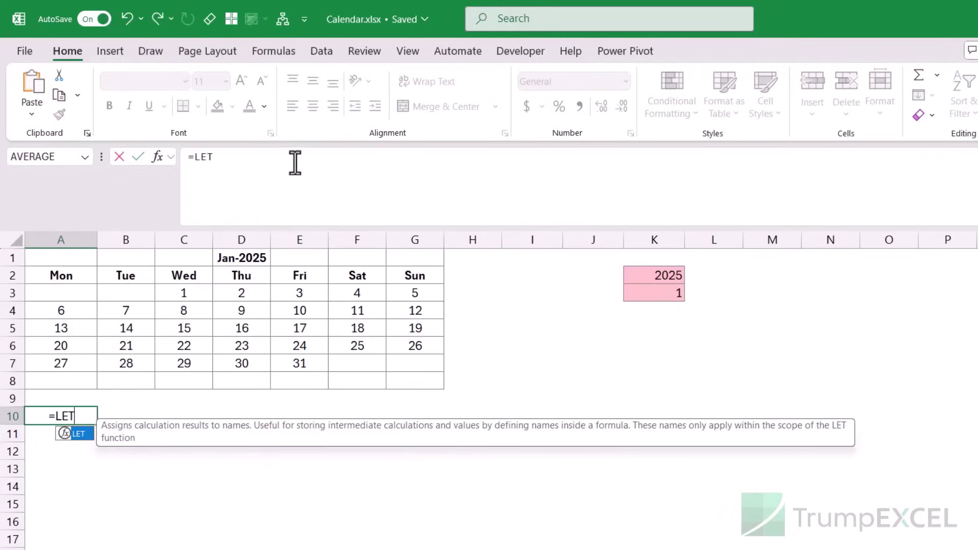
{"action": "left_click", "coordinate": [311, 163]}
{"action": "type", "text": "("}
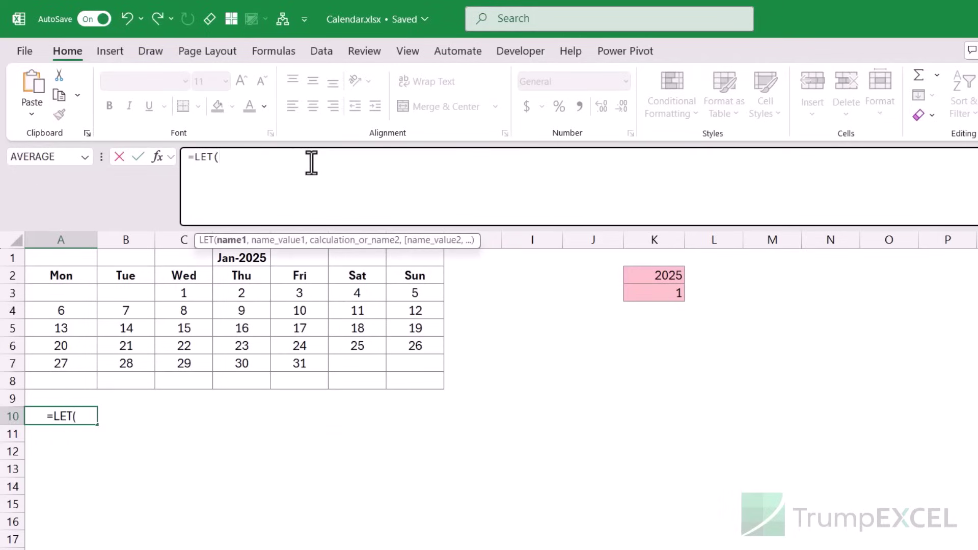
Step: Add the names a, b and c to the LET formula on separate lines, leaving each name's value empty
{"action": "key", "text": "alt+Return"}
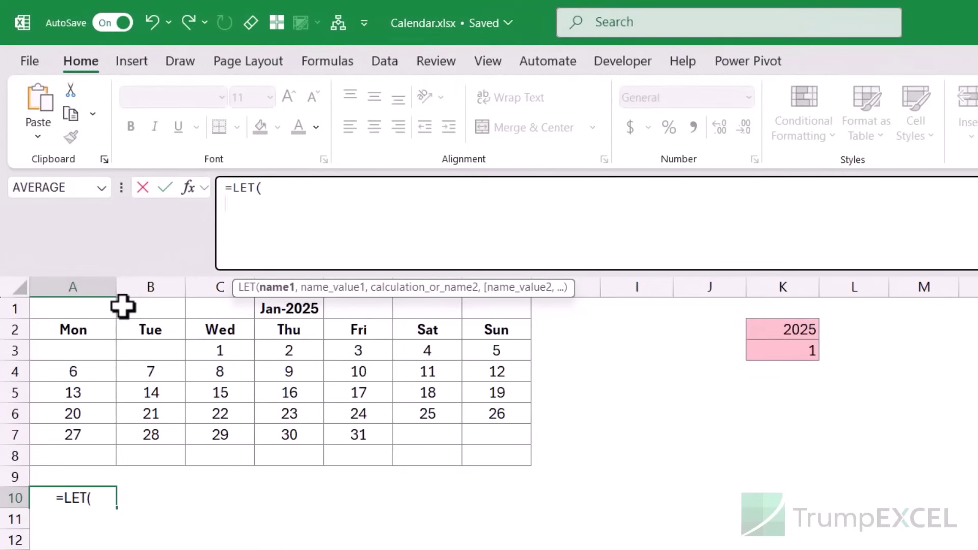
{"action": "type", "text": ",,"}
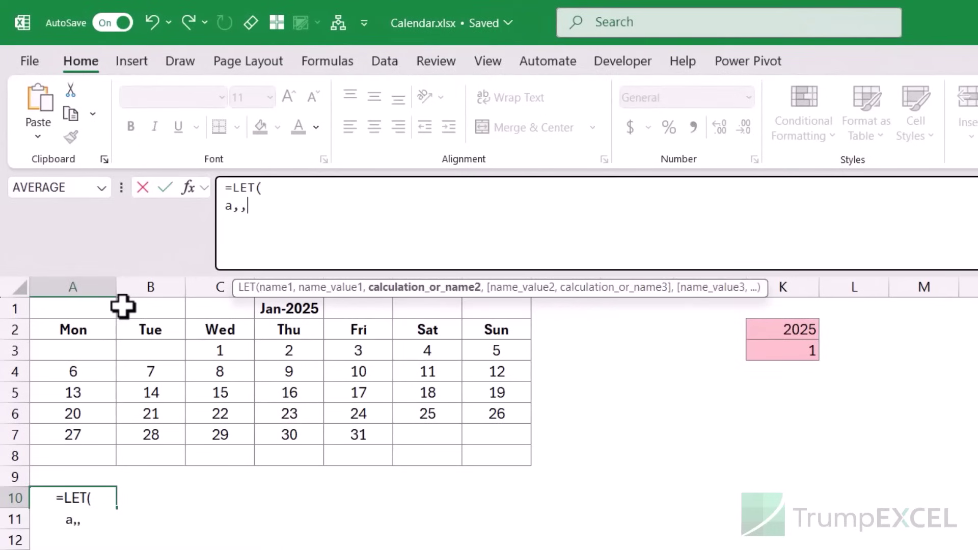
{"action": "key", "text": "alt+Return"}
{"action": "key", "text": "BackSpace"}
{"action": "key", "text": "alt+Return"}
{"action": "type", "text": "b,, "}
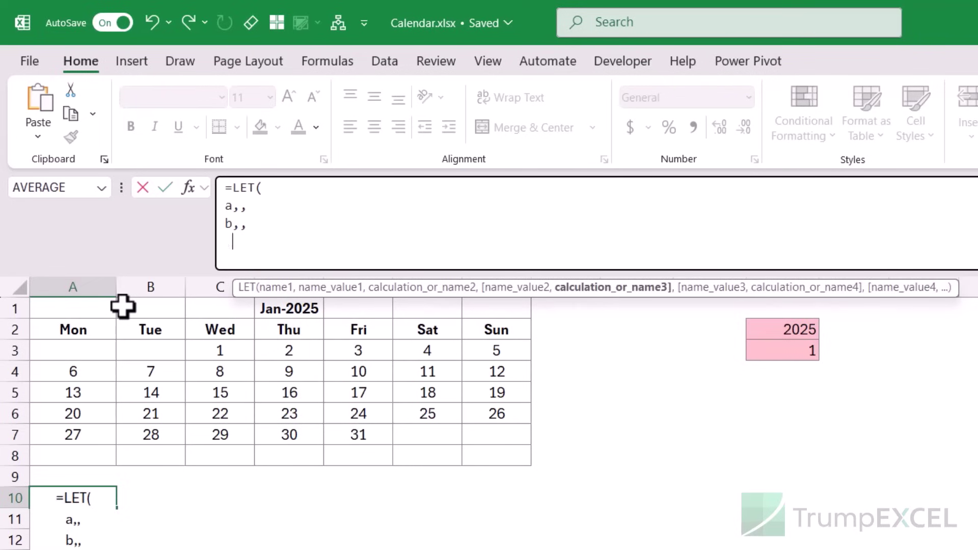
{"action": "type", "text": "c,,"}
{"action": "key", "text": "alt+Return"}
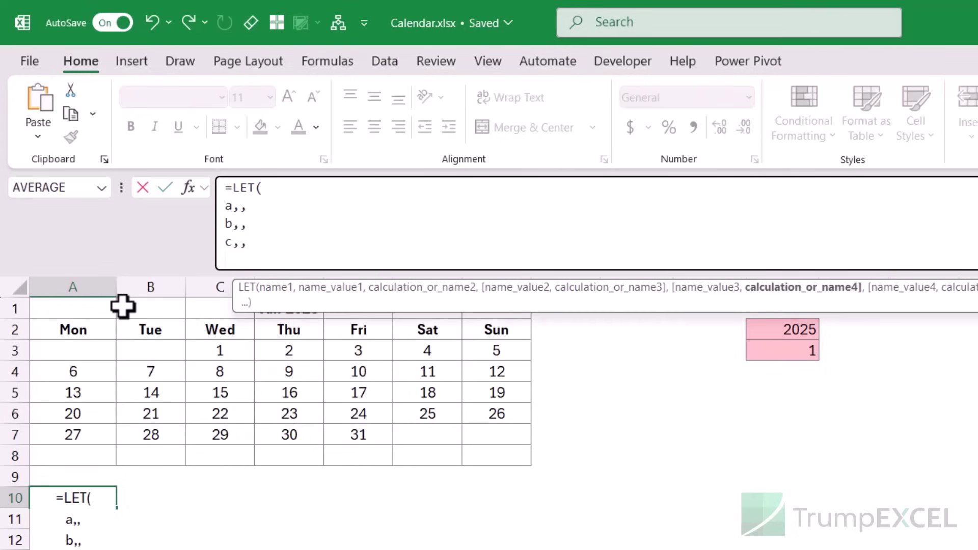
Step: Finish the LET formula in A10 with VSTACK(a,b,c) as its final calculation and enter it
{"action": "type", "text": "VSTA"}
{"action": "key", "text": "Tab"}
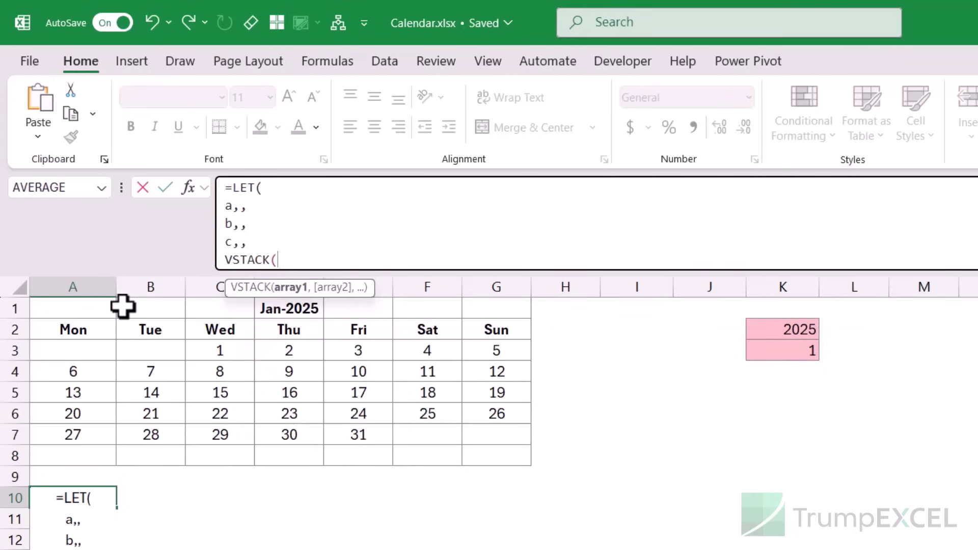
{"action": "type", "text": "a,b,c"}
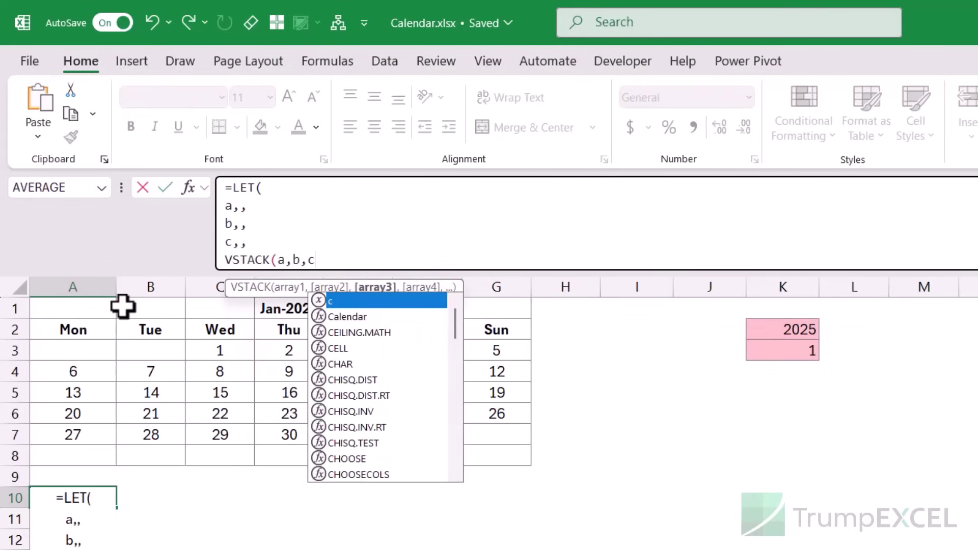
{"action": "type", "text": "))"}
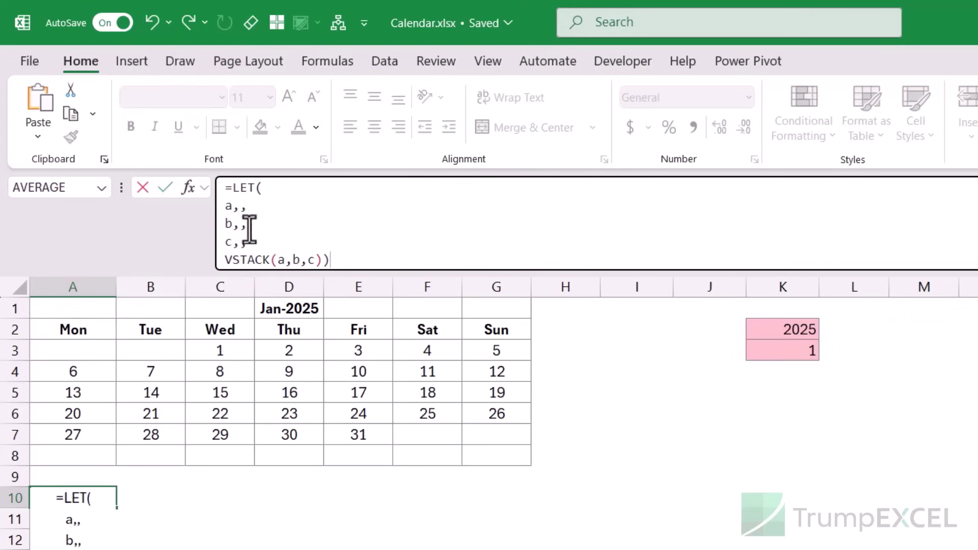
{"action": "key", "text": "ctrl+Return"}
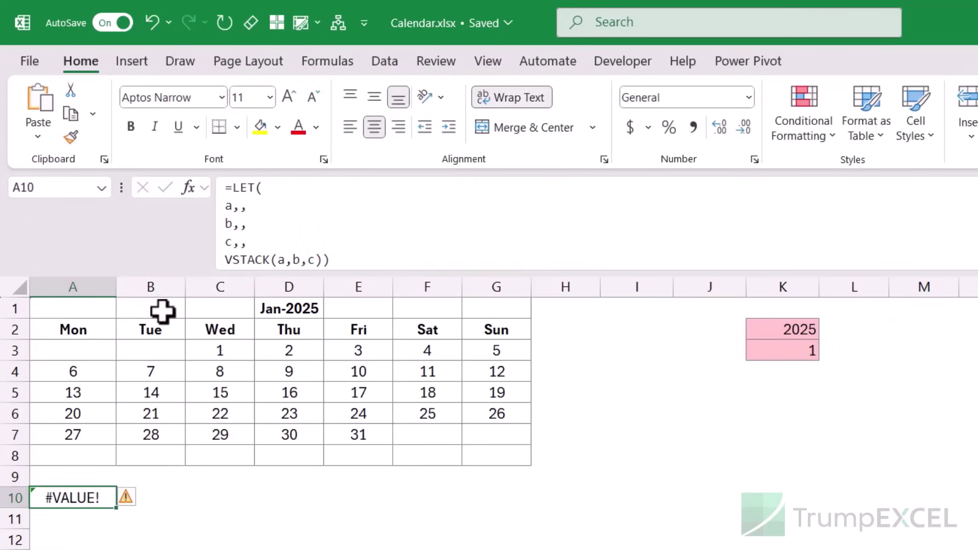
{"action": "double_click", "coordinate": [89, 309]}
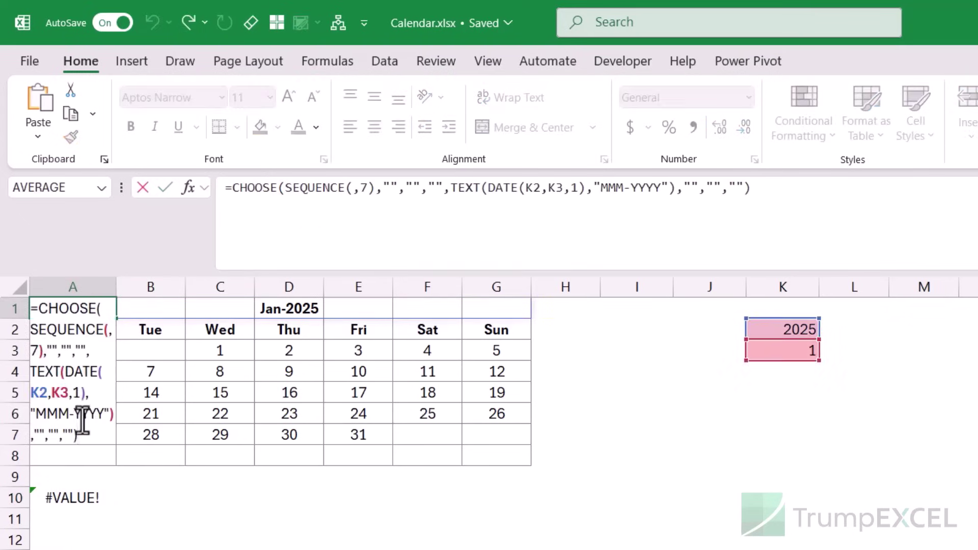
{"action": "left_click_drag", "start_coordinate": [76, 433], "coordinate": [36, 314]}
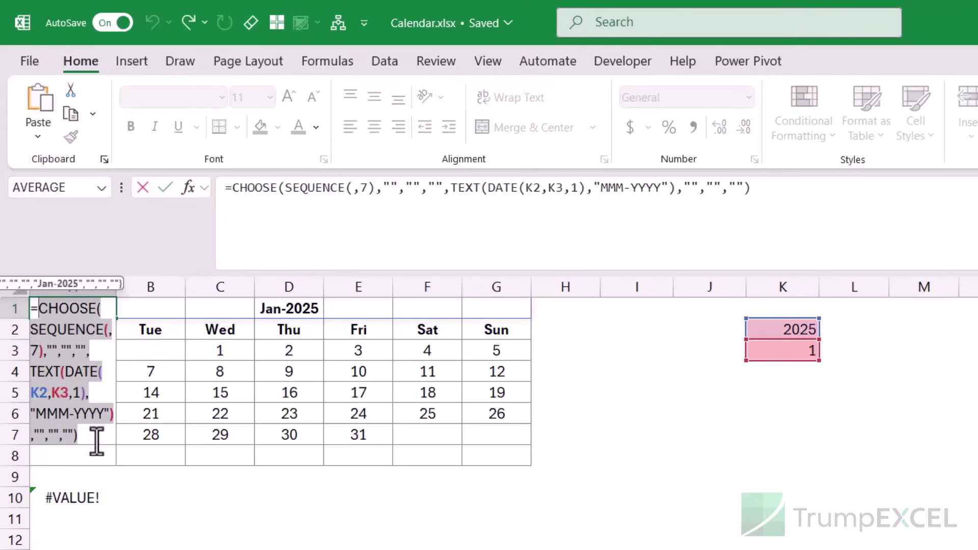
{"action": "left_click", "coordinate": [67, 499]}
{"action": "left_click", "coordinate": [241, 206]}
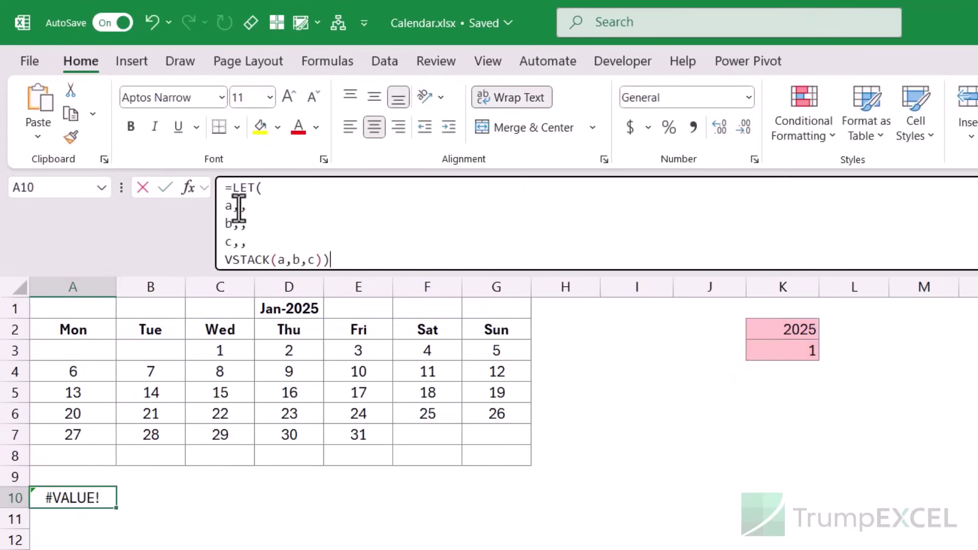
{"action": "key", "text": "ctrl+v"}
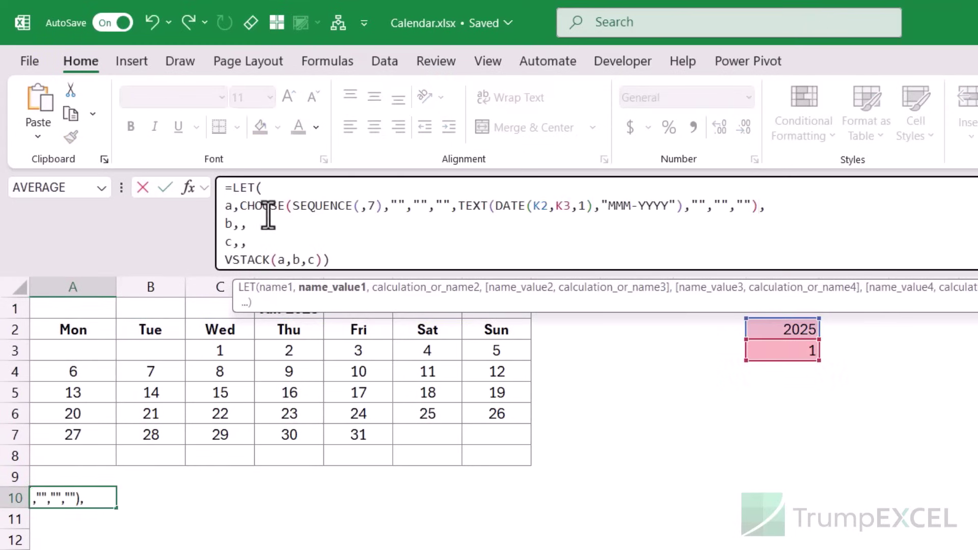
{"action": "left_click_drag", "start_coordinate": [239, 205], "coordinate": [731, 202]}
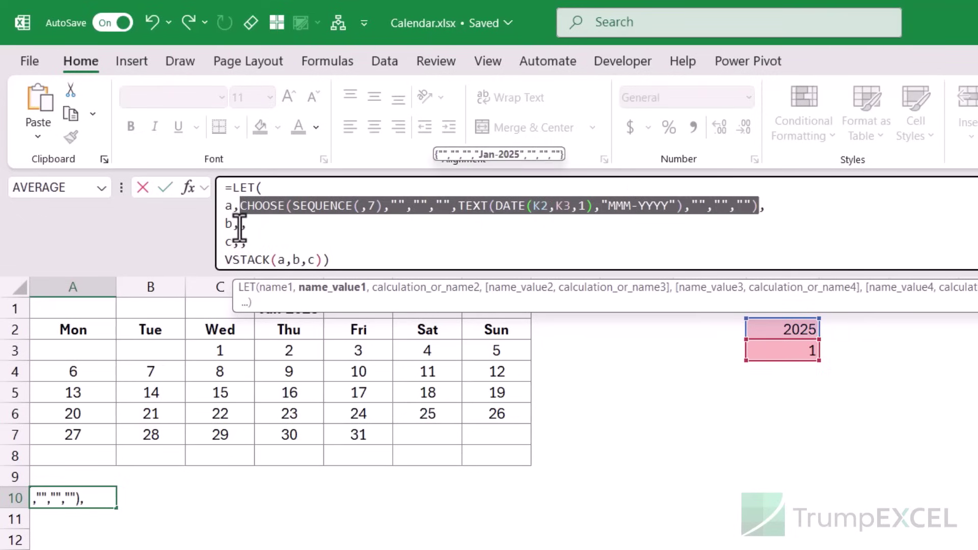
{"action": "key", "text": "Escape"}
{"action": "double_click", "coordinate": [76, 330]}
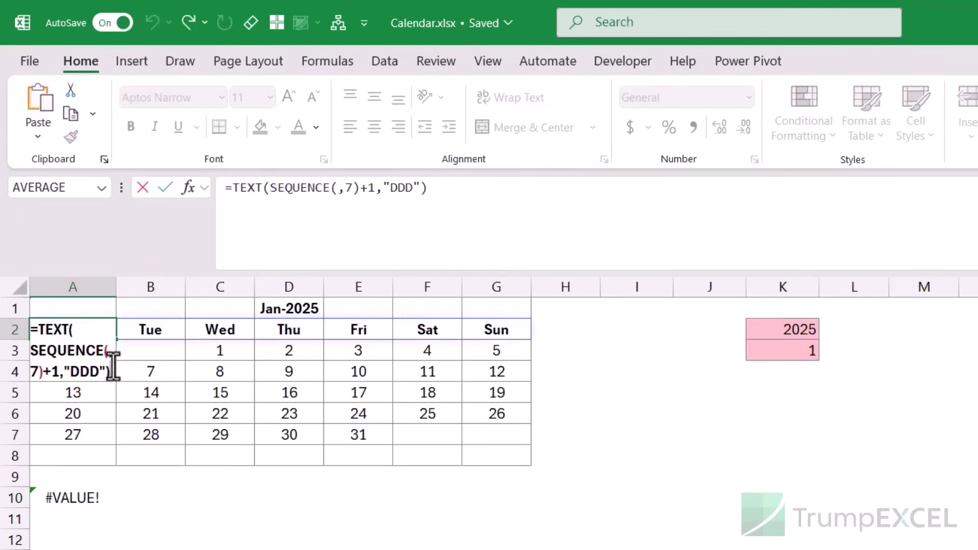
{"action": "left_click_drag", "start_coordinate": [104, 366], "coordinate": [33, 327]}
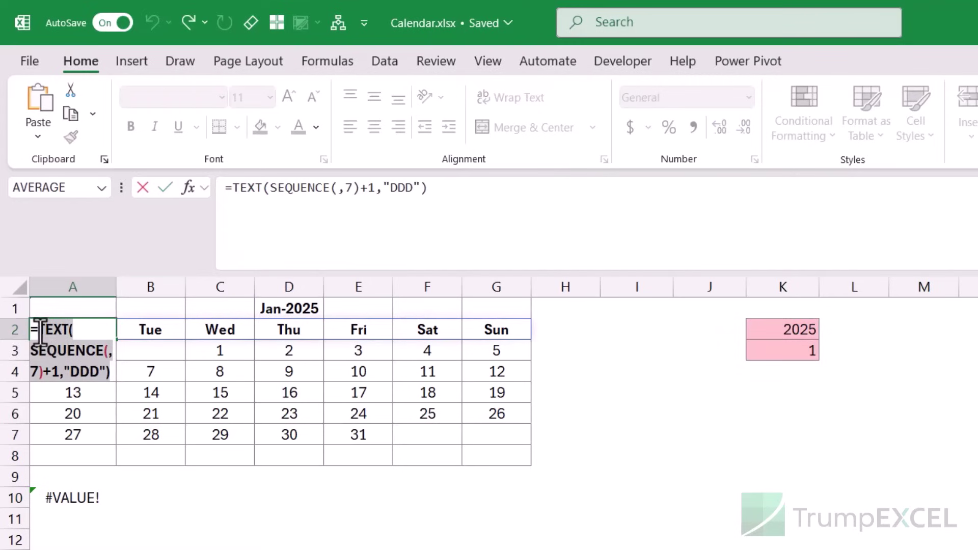
{"action": "key", "text": "Escape"}
{"action": "left_click", "coordinate": [61, 498]}
{"action": "double_click", "coordinate": [62, 498]}
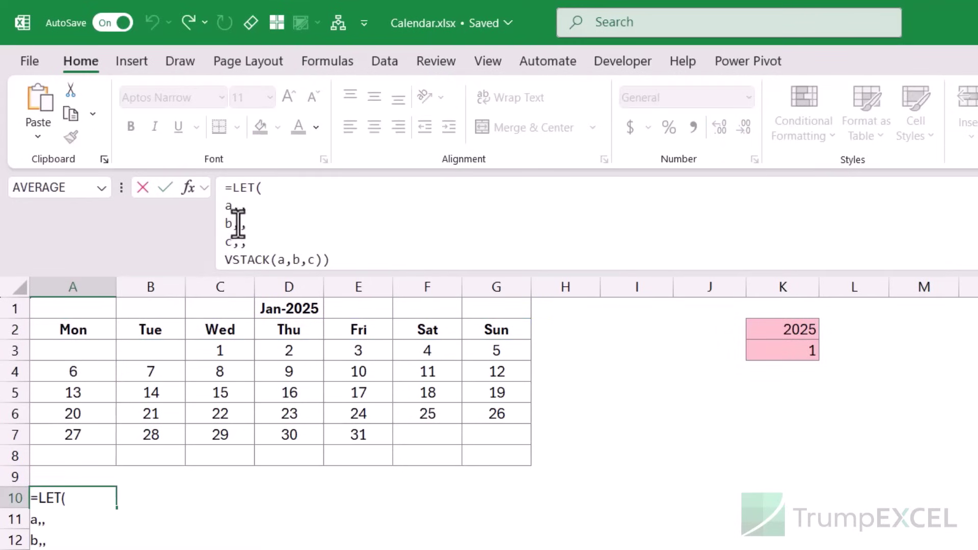
{"action": "key", "text": "Escape"}
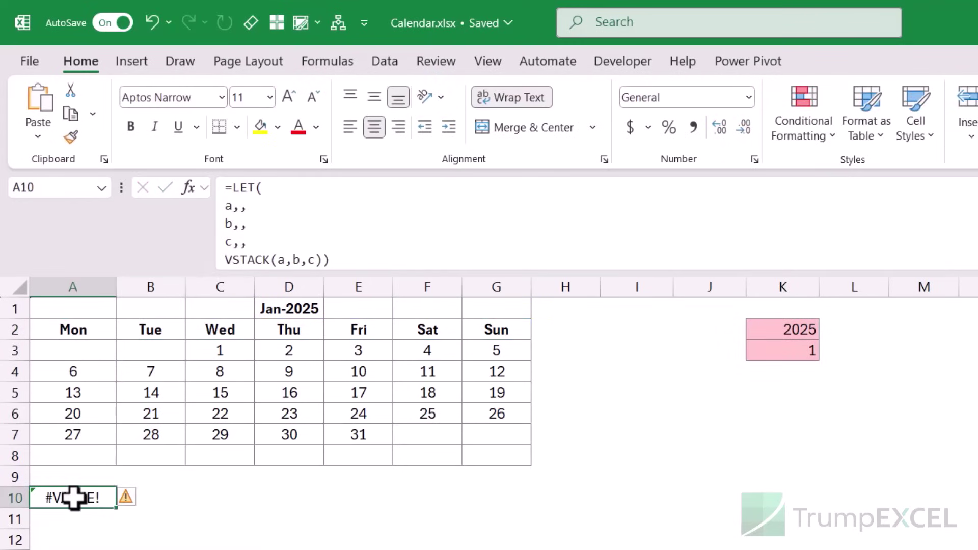
Step: Set the value of name a in A10's LET formula to the month-header CHOOSE formula copied from A1 without its equals sign
{"action": "double_click", "coordinate": [81, 311]}
{"action": "left_click_drag", "start_coordinate": [50, 449], "coordinate": [33, 308]}
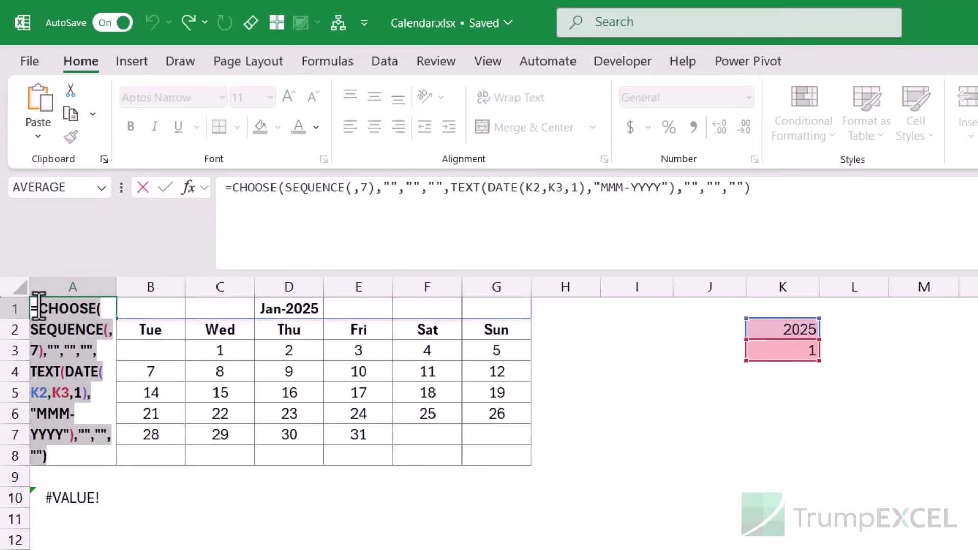
{"action": "key", "text": "Escape"}
{"action": "double_click", "coordinate": [66, 497]}
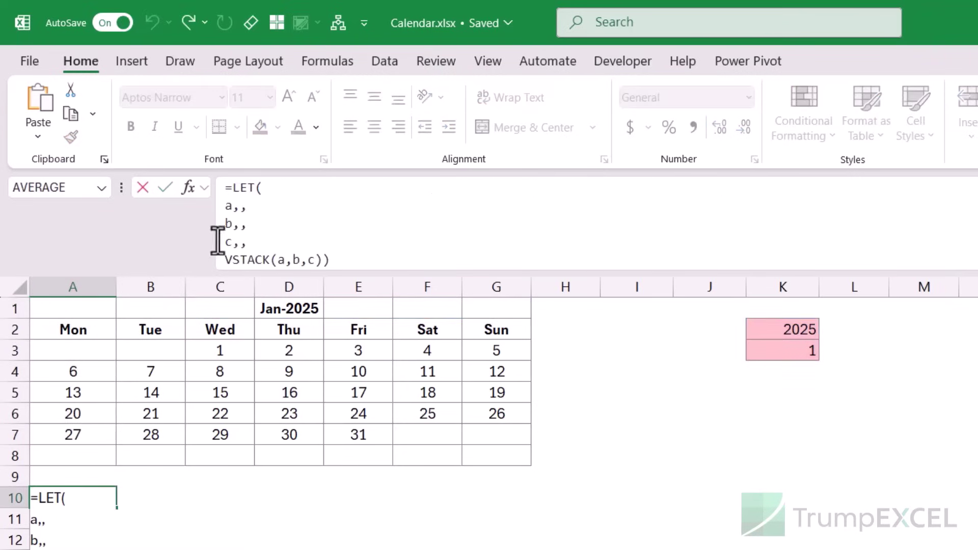
{"action": "left_click", "coordinate": [239, 206]}
{"action": "type", "text": "CHOOSE(SEQUENCE(,7),\"\",\"\",\"\",TEXT(DATE(K2,K1,1),\"MMM-YYYY\"),\"\",\"\",\"\")"}
{"action": "key", "text": "Return"}
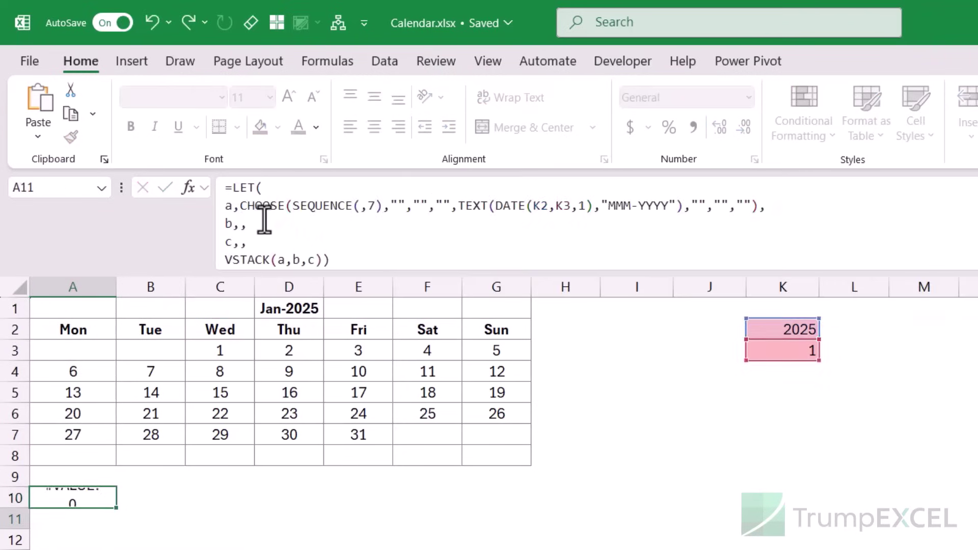
Step: Set the value of name b in A10's LET formula to TEXT(SEQUENCE(,7)+1,"DDD"), copied from A2, and enter the formula
{"action": "left_click", "coordinate": [76, 330]}
{"action": "double_click", "coordinate": [77, 330]}
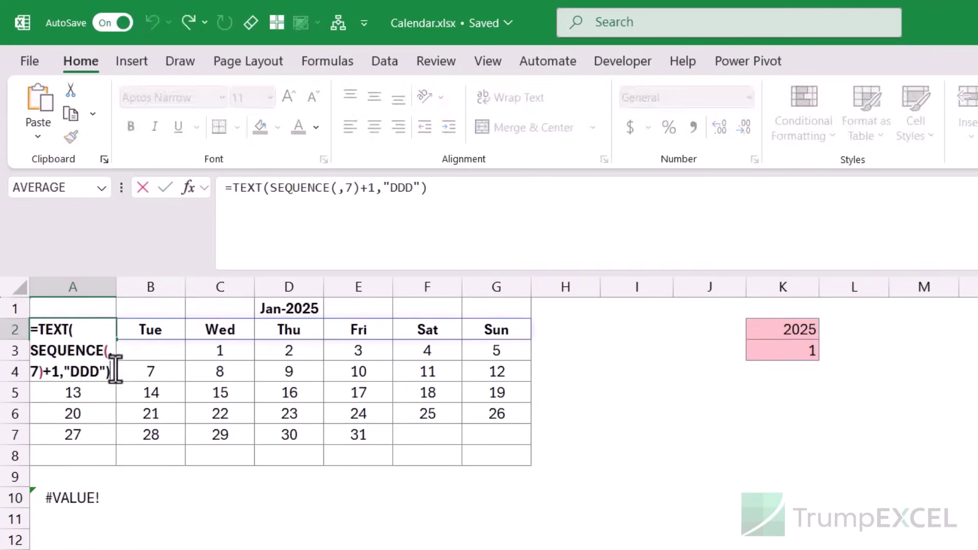
{"action": "left_click_drag", "start_coordinate": [116, 370], "coordinate": [34, 334]}
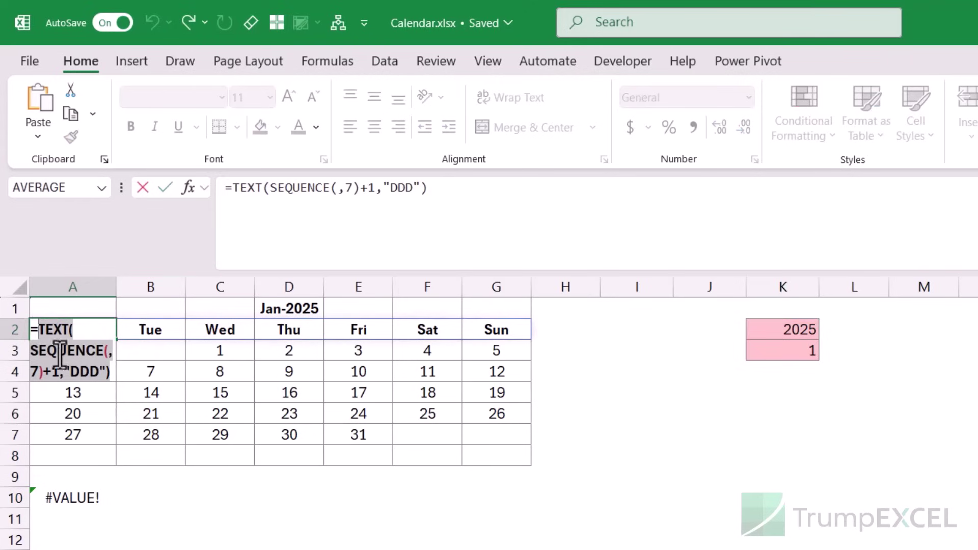
{"action": "key", "text": "ctrl+c"}
{"action": "key", "text": "Escape"}
{"action": "left_click", "coordinate": [65, 504]}
{"action": "left_click", "coordinate": [241, 224]}
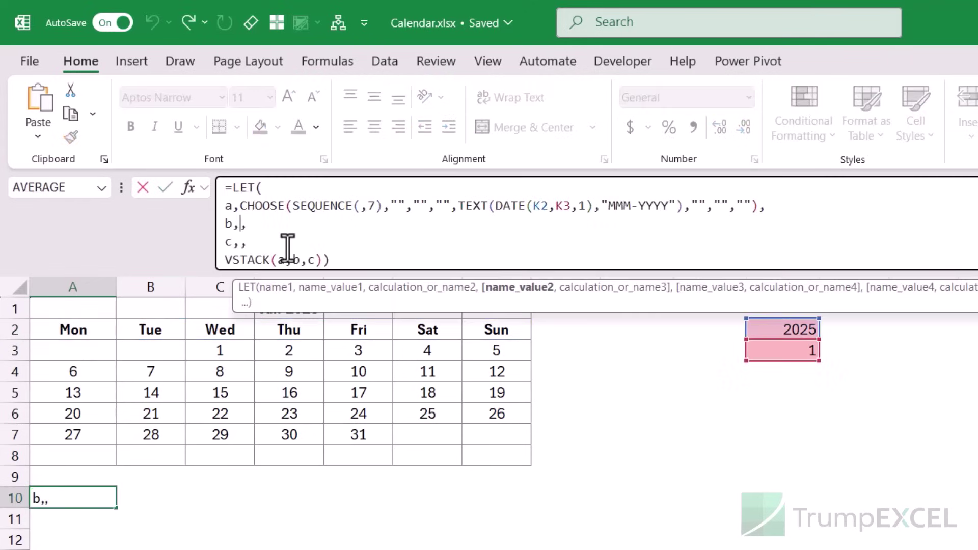
{"action": "key", "text": "ctrl+v"}
{"action": "key", "text": "Return"}
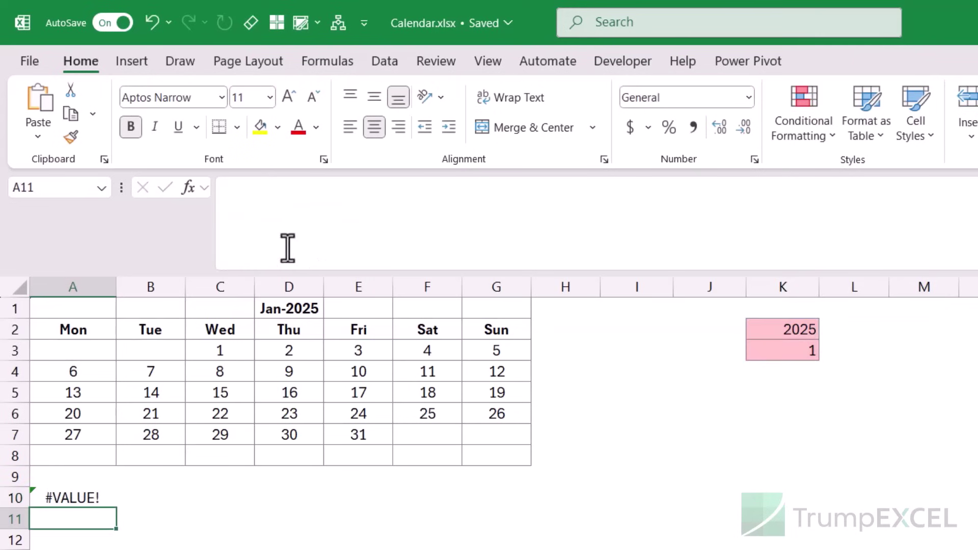
Step: Set the value of name c in A10's LET formula to the date-grid IF formula copied from A3 and enter it
{"action": "double_click", "coordinate": [99, 351]}
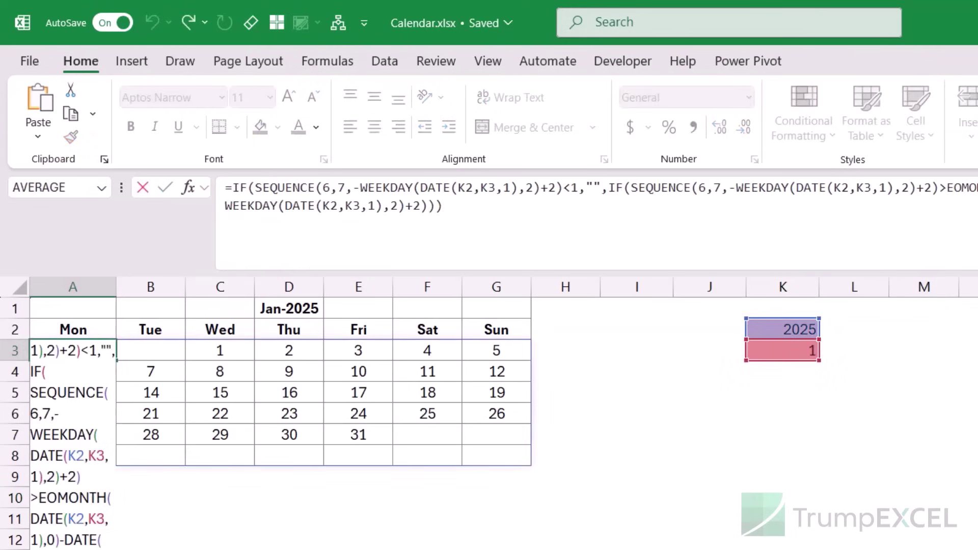
{"action": "left_click_drag", "start_coordinate": [102, 542], "coordinate": [7, 339]}
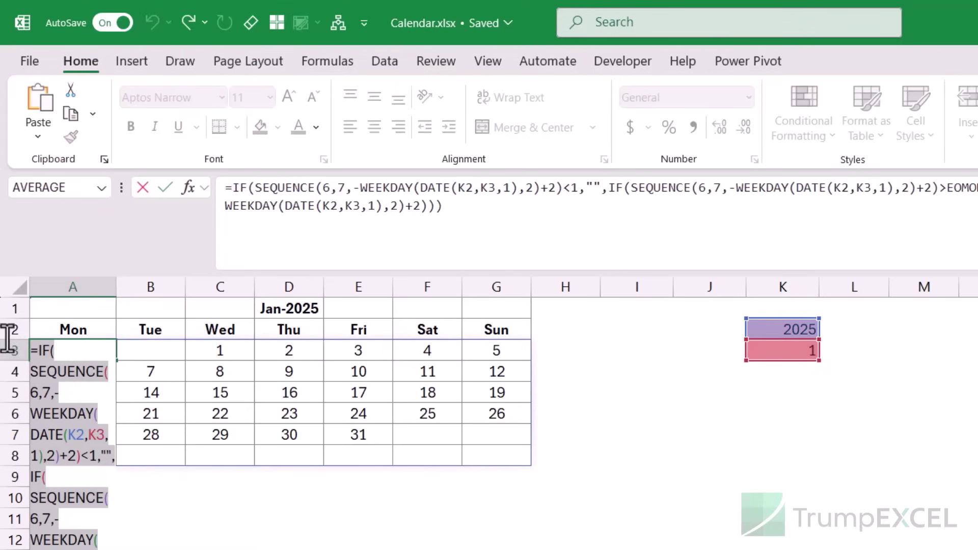
{"action": "key", "text": "Escape"}
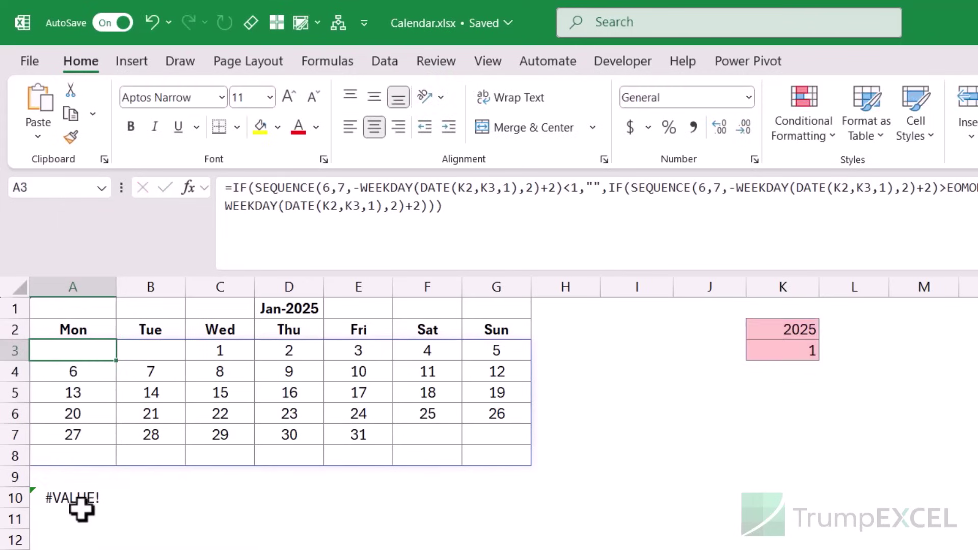
{"action": "left_click", "coordinate": [82, 510]}
{"action": "left_click", "coordinate": [240, 243]}
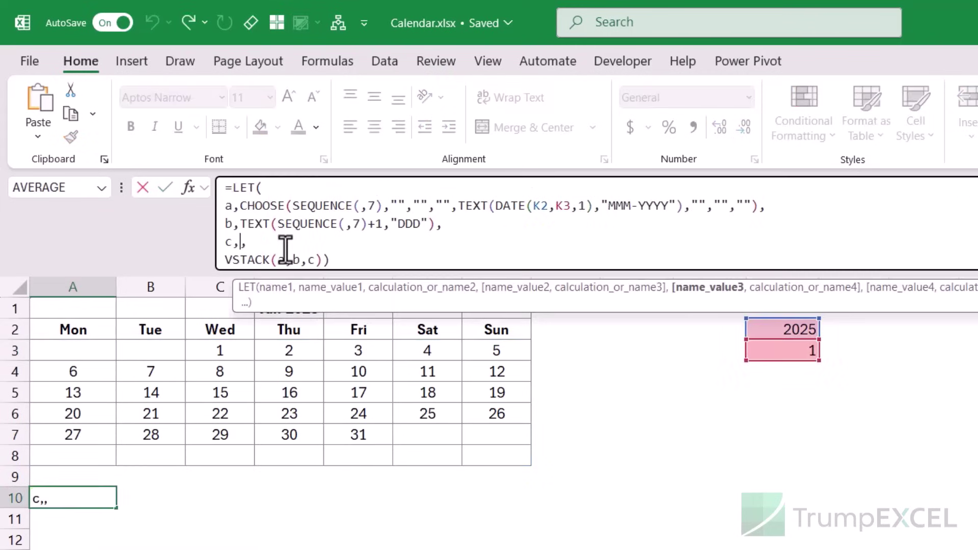
{"action": "key", "text": "ctrl+v"}
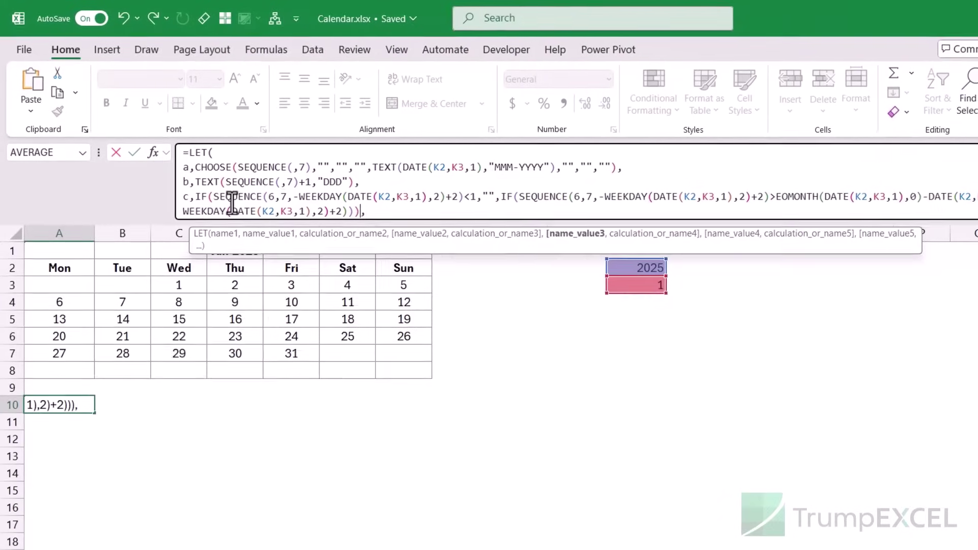
{"action": "key", "text": "Return"}
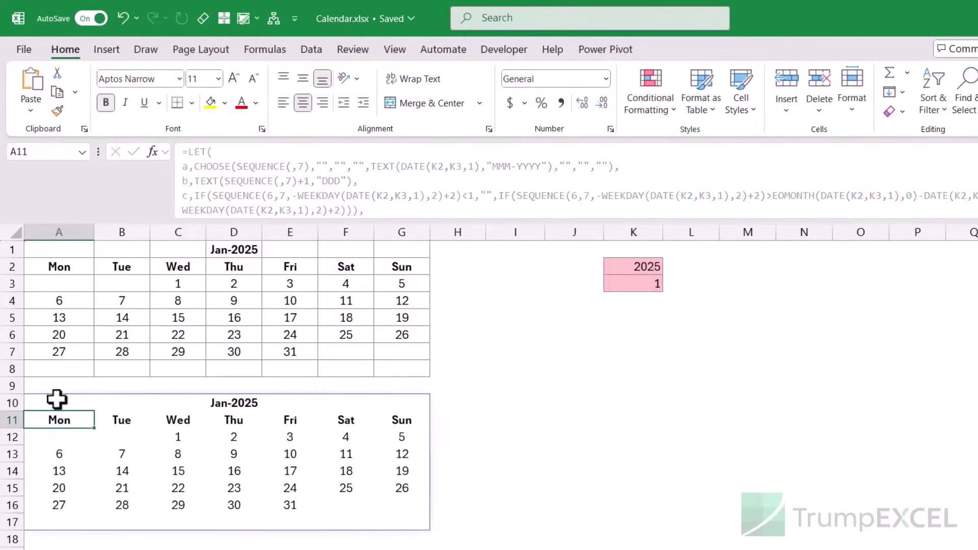
Step: Clear the contents of the original calendar in A1:G8, keeping its borders
{"action": "left_click", "coordinate": [60, 401]}
{"action": "left_click_drag", "start_coordinate": [70, 249], "coordinate": [388, 366]}
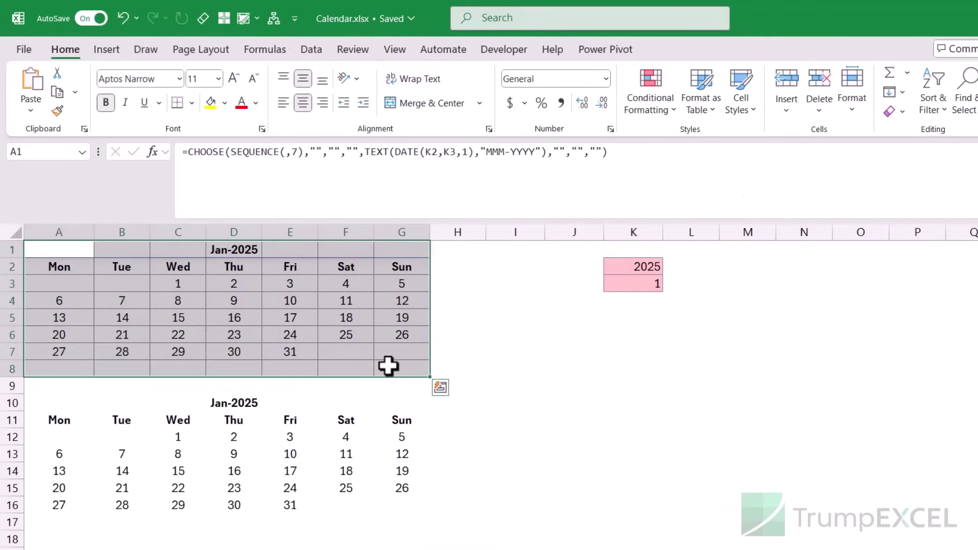
{"action": "key", "text": "Delete"}
Step: Copy the complete LET formula text from A10 and enter it in A1 so the calendar fills the bordered range
{"action": "left_click", "coordinate": [43, 401]}
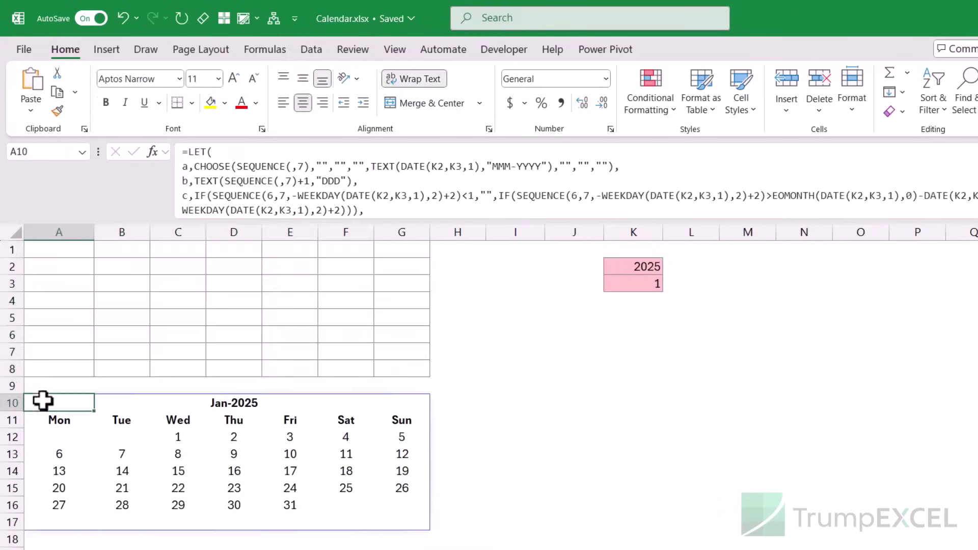
{"action": "double_click", "coordinate": [43, 401]}
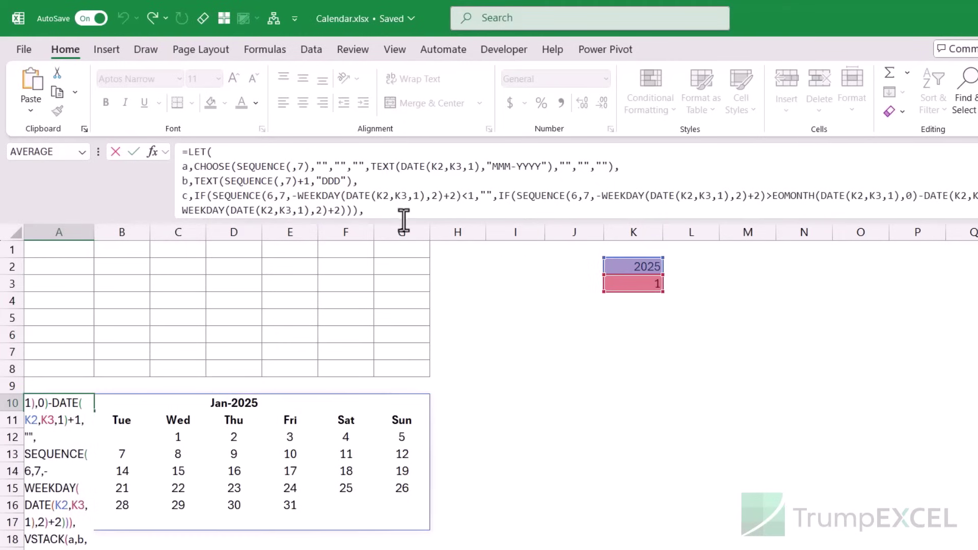
{"action": "left_click_drag", "start_coordinate": [403, 220], "coordinate": [196, 135]}
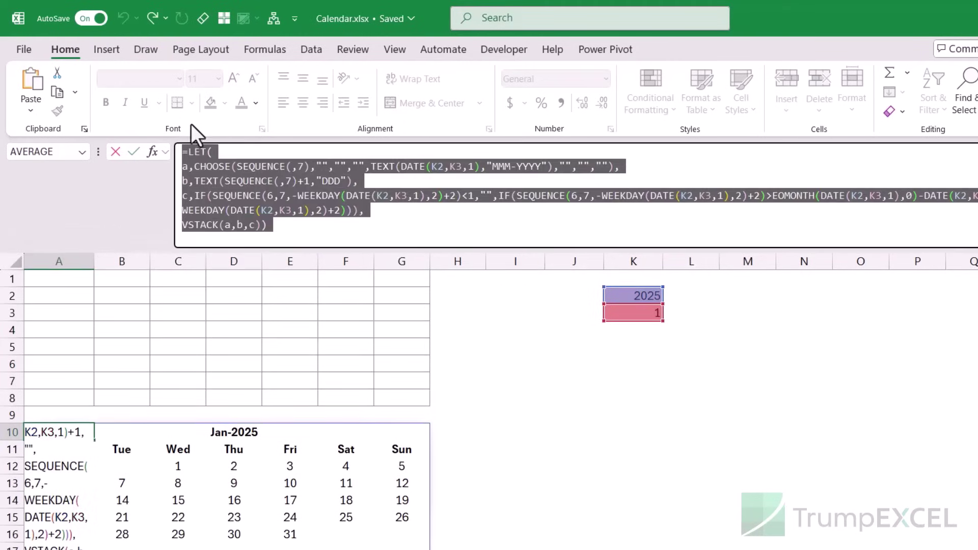
{"action": "key", "text": "ctrl+c"}
{"action": "key", "text": "Escape"}
{"action": "double_click", "coordinate": [66, 278]}
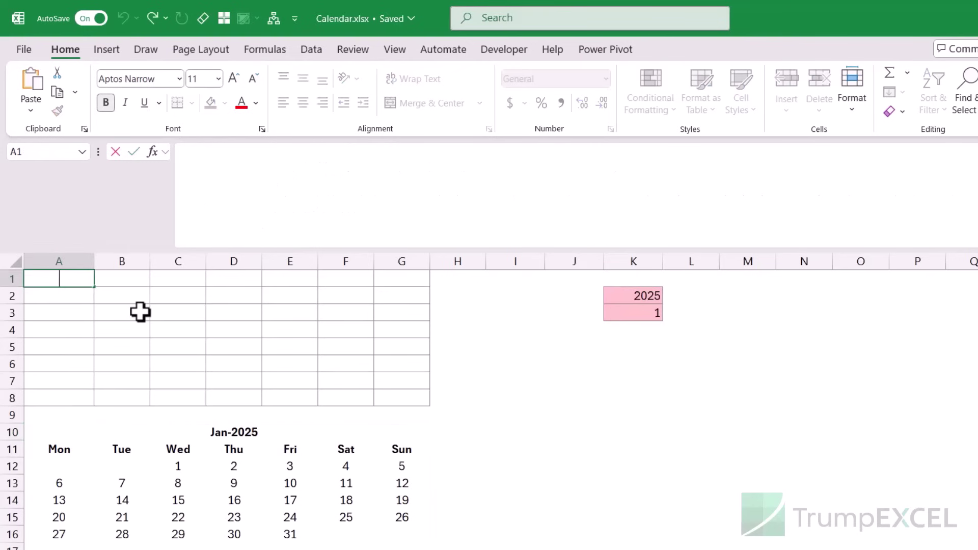
{"action": "key", "text": "ctrl+v"}
{"action": "key", "text": "Return"}
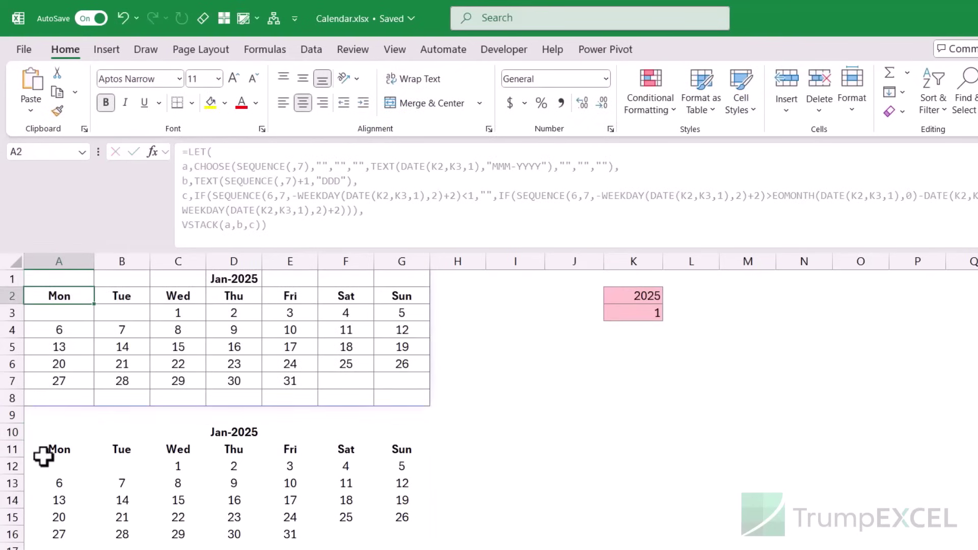
Step: Delete the duplicate LET formula from A10 and reduce the formula bar's height
{"action": "left_click", "coordinate": [66, 426]}
{"action": "key", "text": "Delete"}
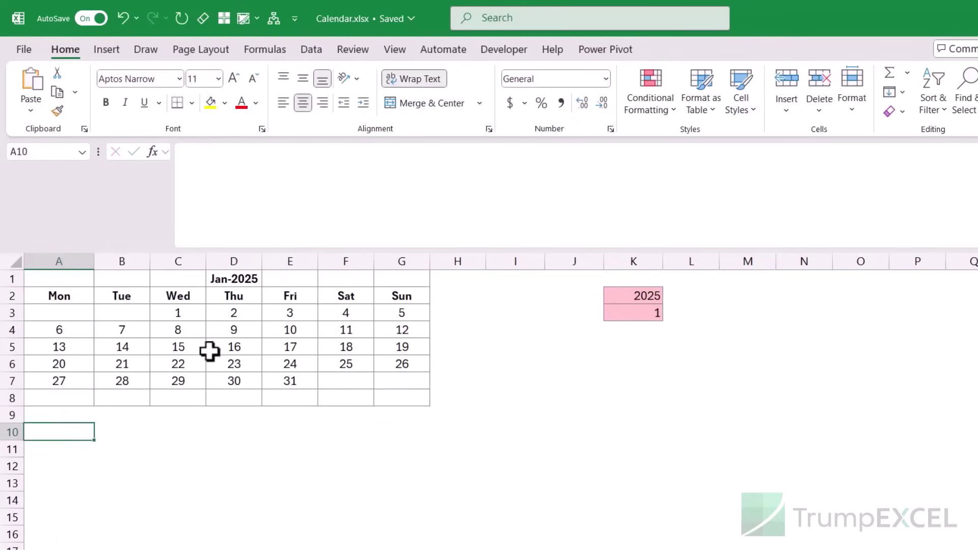
{"action": "left_click_drag", "start_coordinate": [494, 249], "coordinate": [494, 182]}
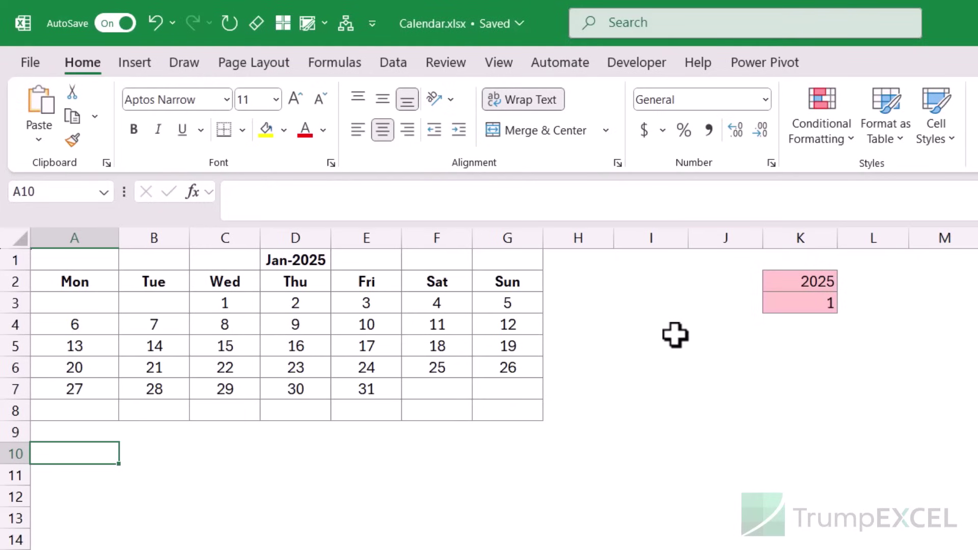
Step: Enter the placeholder formula =LAMBDA(y,m,function) in J8 and review its arguments
{"action": "left_click", "coordinate": [731, 404]}
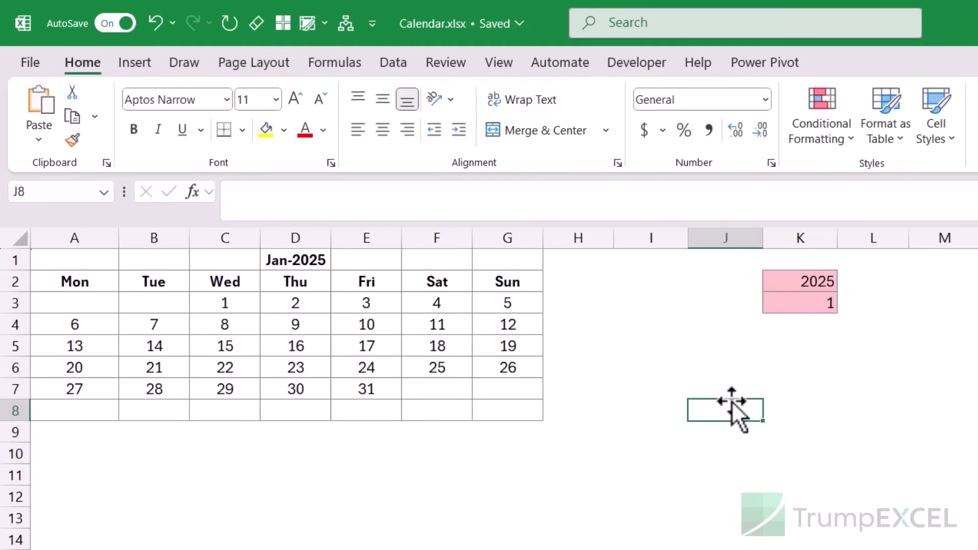
{"action": "type", "text": "=LAM"}
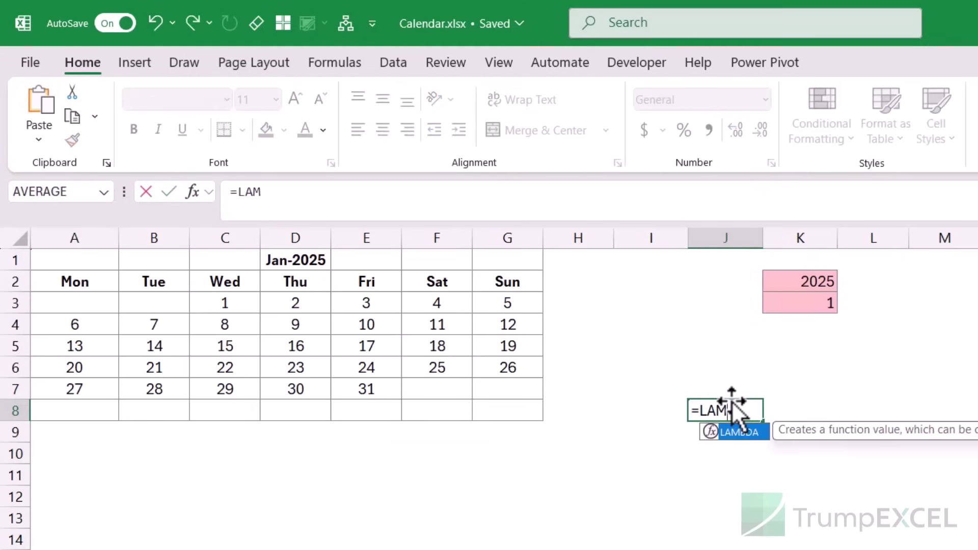
{"action": "key", "text": "Tab"}
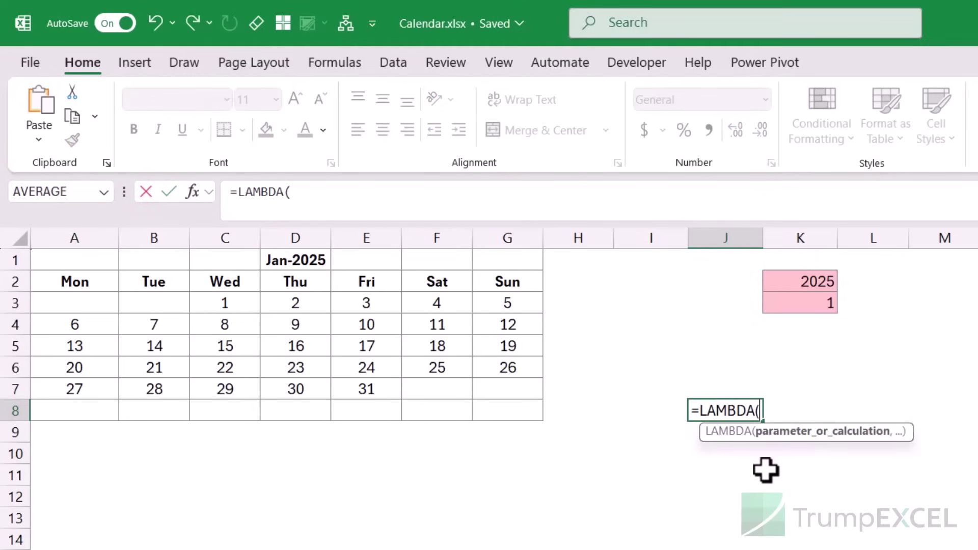
{"action": "type", "text": "y,m"}
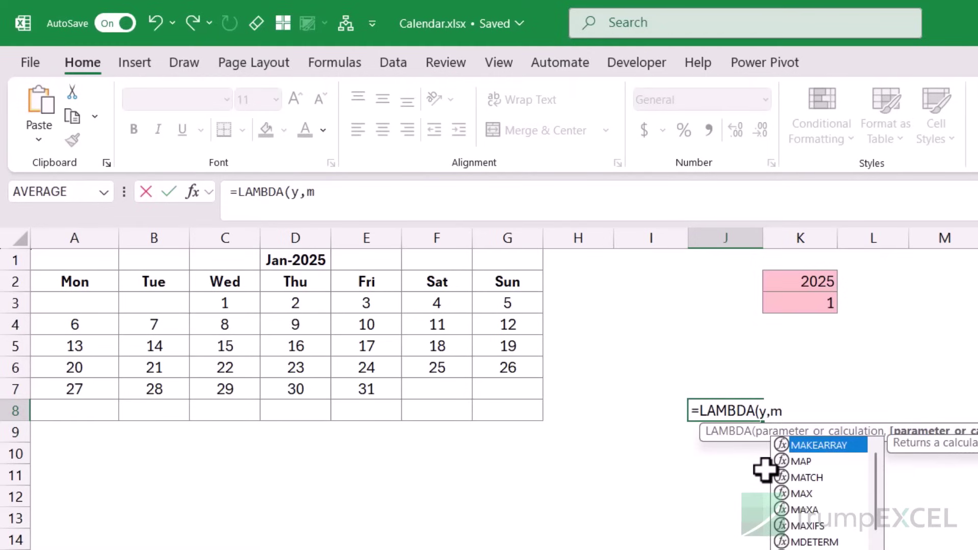
{"action": "type", "text": ",function"}
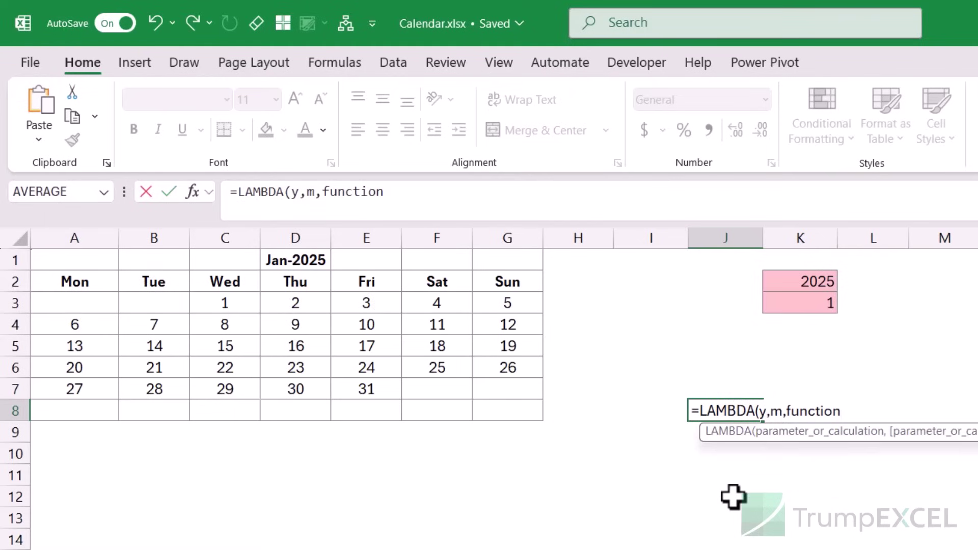
{"action": "type", "text": ")"}
{"action": "key", "text": "Return"}
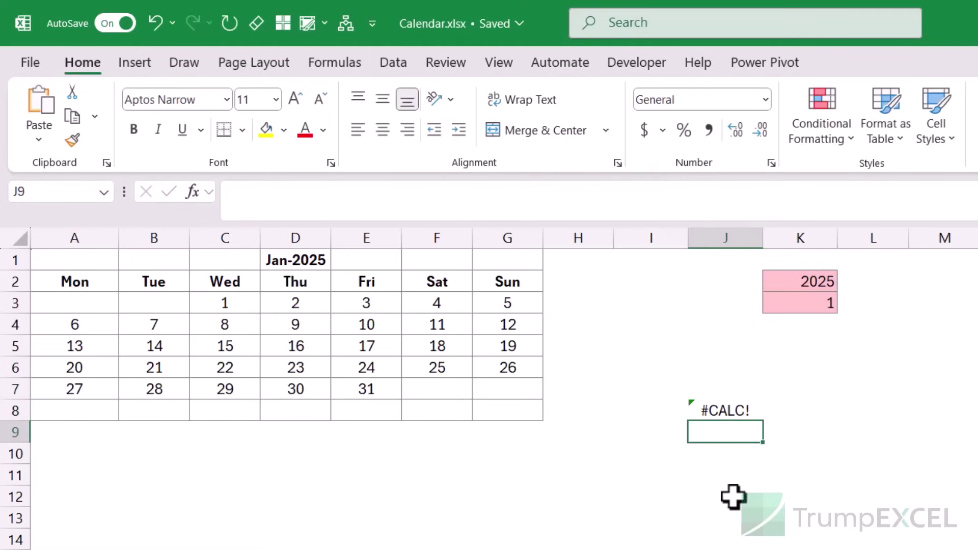
{"action": "left_click", "coordinate": [743, 419]}
{"action": "key", "text": "F2"}
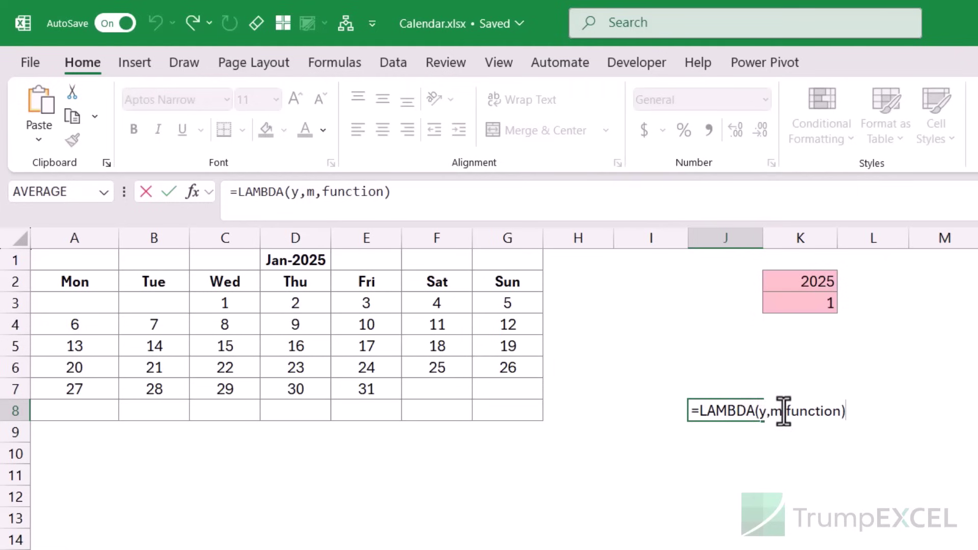
{"action": "key", "text": "ctrl+Return"}
Step: Enlarge the formula bar and start wrapping A1's LET formula in a LAMBDA with the parameters y,m on their own line
{"action": "double_click", "coordinate": [109, 258]}
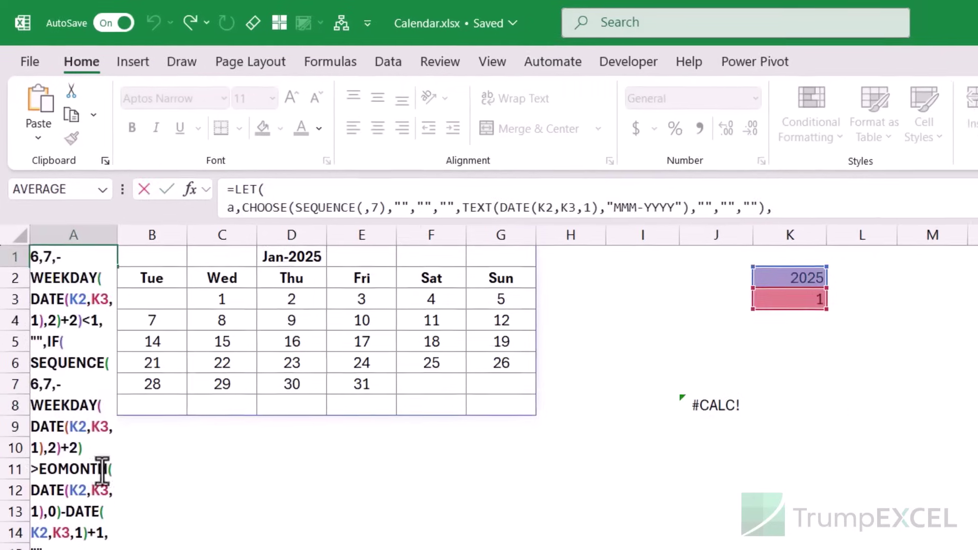
{"action": "left_click_drag", "start_coordinate": [406, 188], "coordinate": [399, 311]}
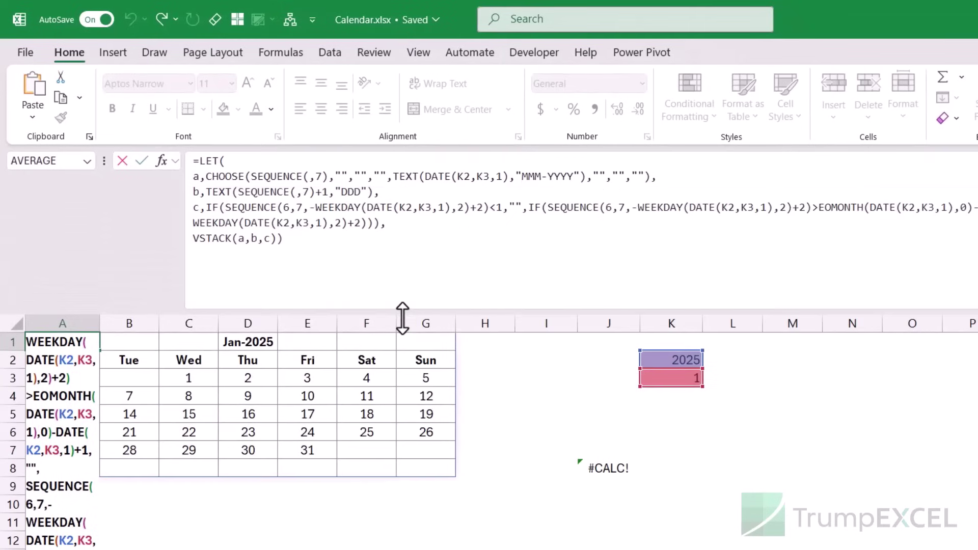
{"action": "key", "text": "Escape"}
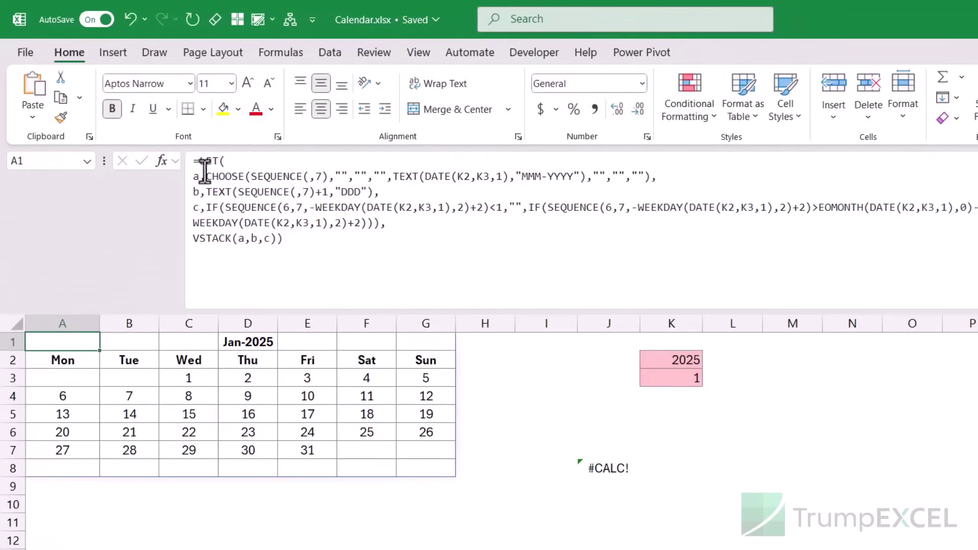
{"action": "left_click", "coordinate": [199, 161]}
{"action": "type", "text": "LAMBDA("}
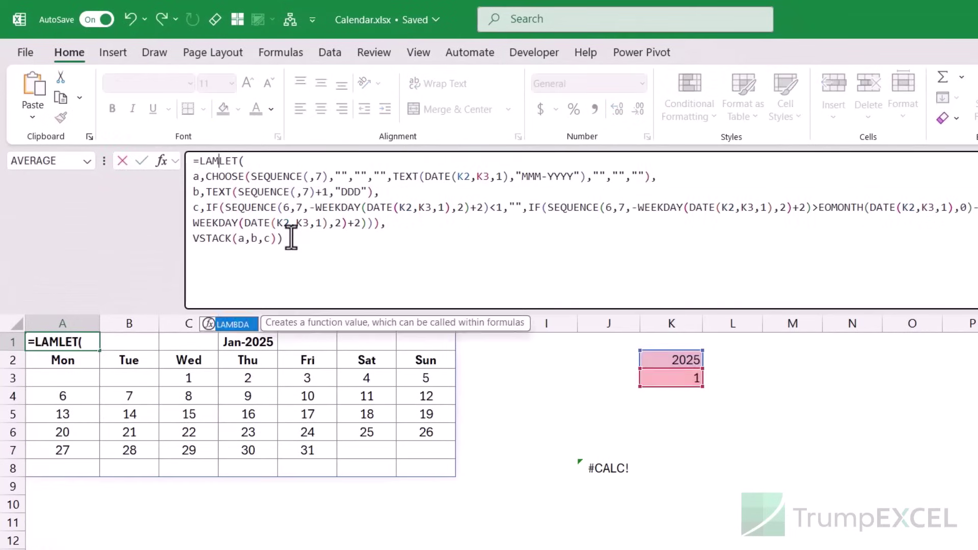
{"action": "key", "text": "alt+Return"}
{"action": "key", "text": "alt+Return"}
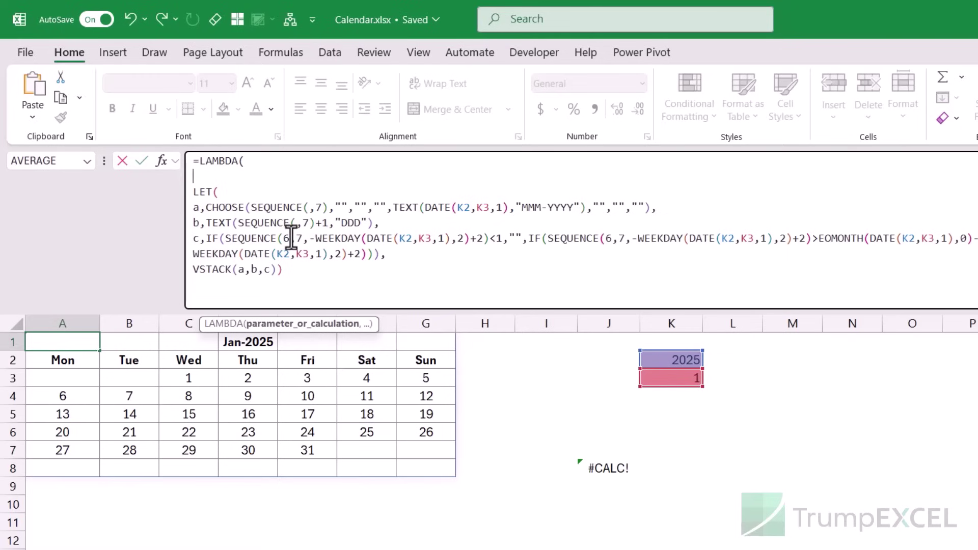
{"action": "type", "text": "y,m"}
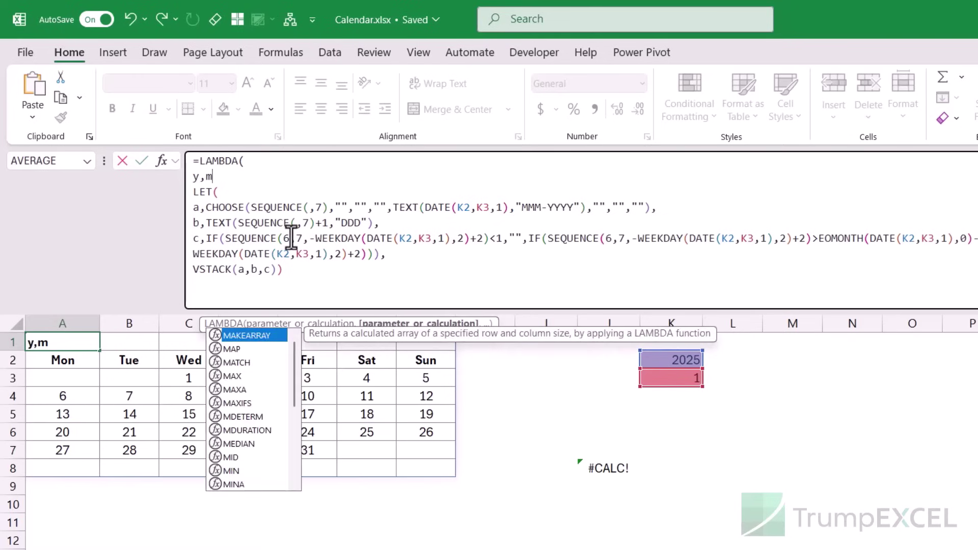
{"action": "type", "text": ","}
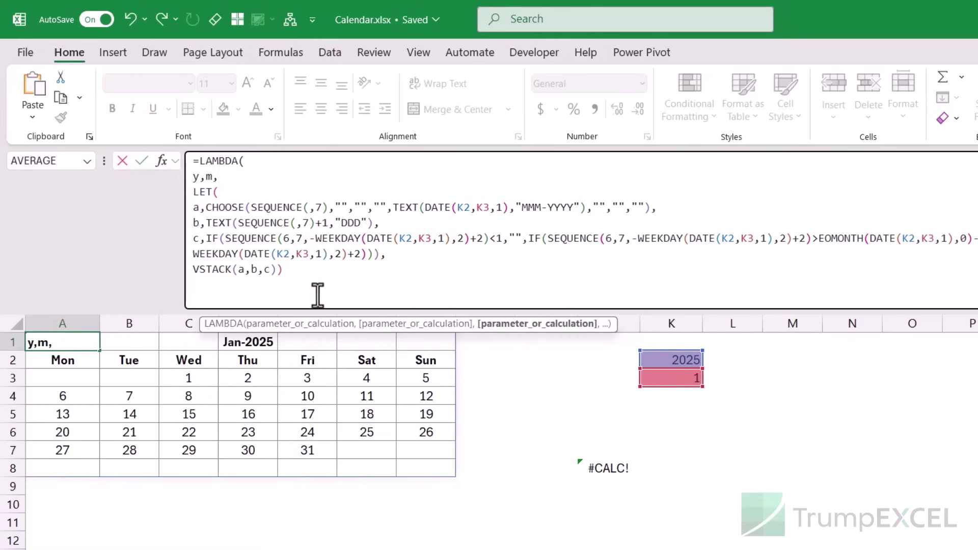
{"action": "left_click", "coordinate": [306, 273]}
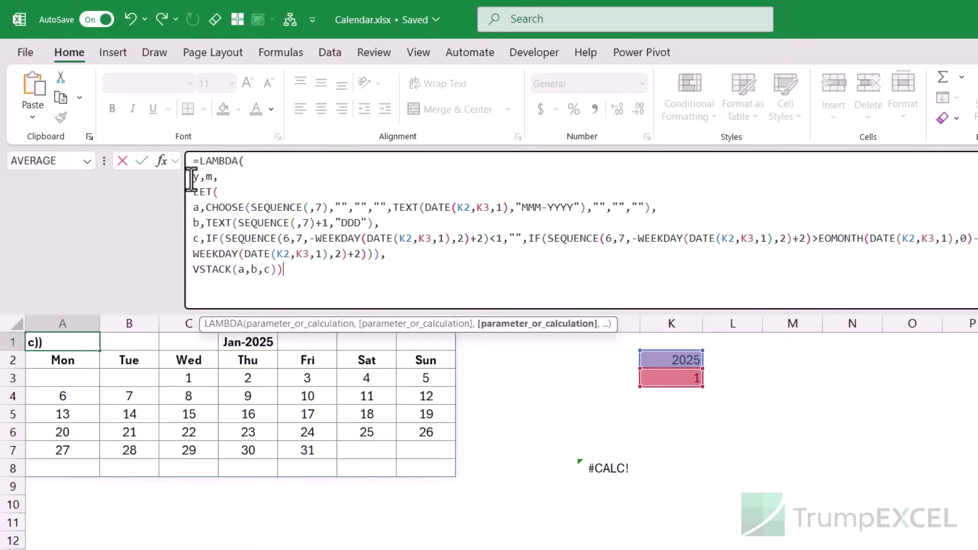
Step: Insert a first line x,date(y,m.1), inside the LET function, ahead of name a
{"action": "left_click", "coordinate": [224, 192]}
{"action": "key", "text": "alt+Return"}
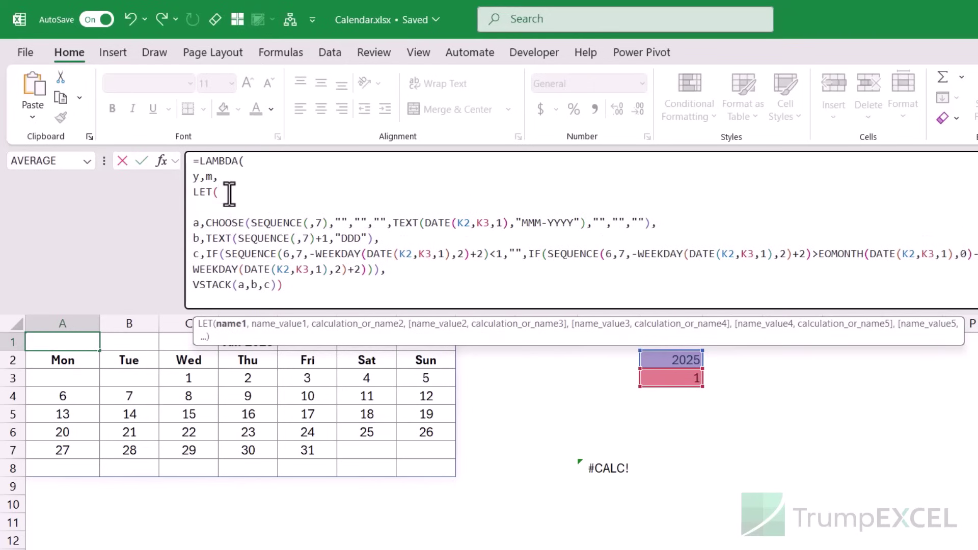
{"action": "type", "text": "x"}
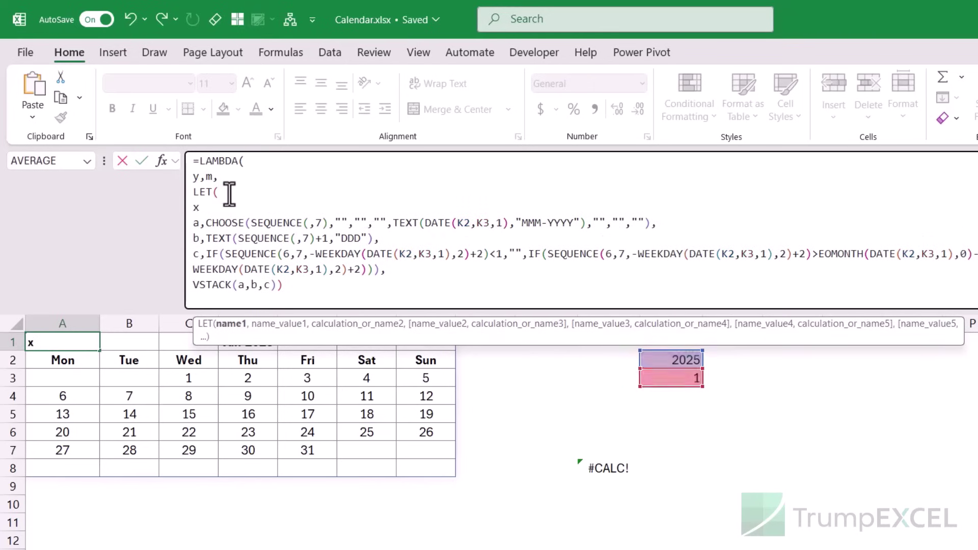
{"action": "type", "text": ",date"}
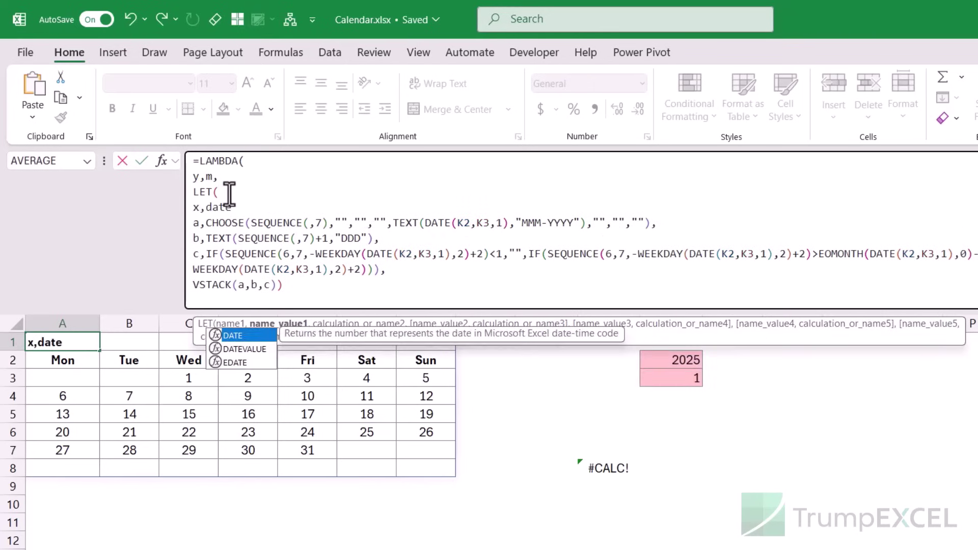
{"action": "type", "text": "(y"}
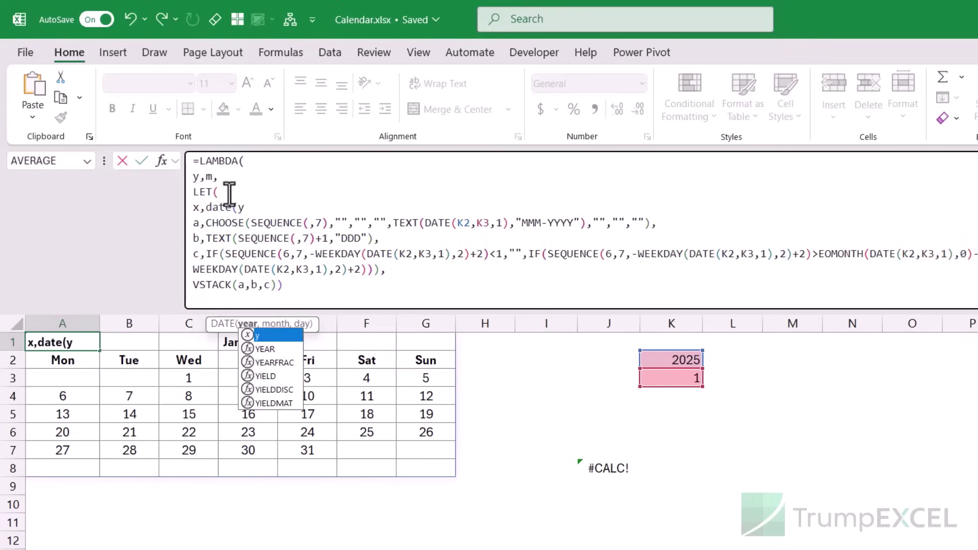
{"action": "type", "text": ","}
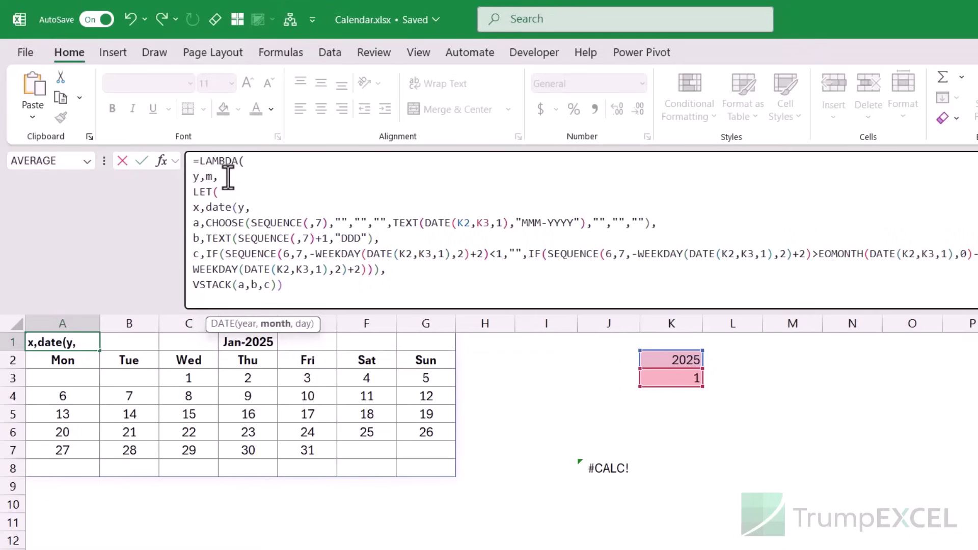
{"action": "type", "text": "m."}
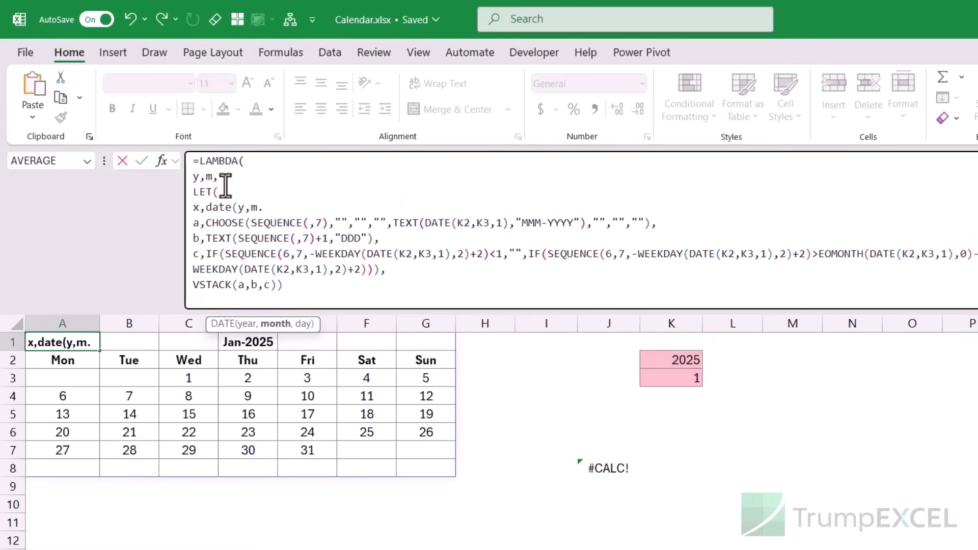
{"action": "type", "text": "1),"}
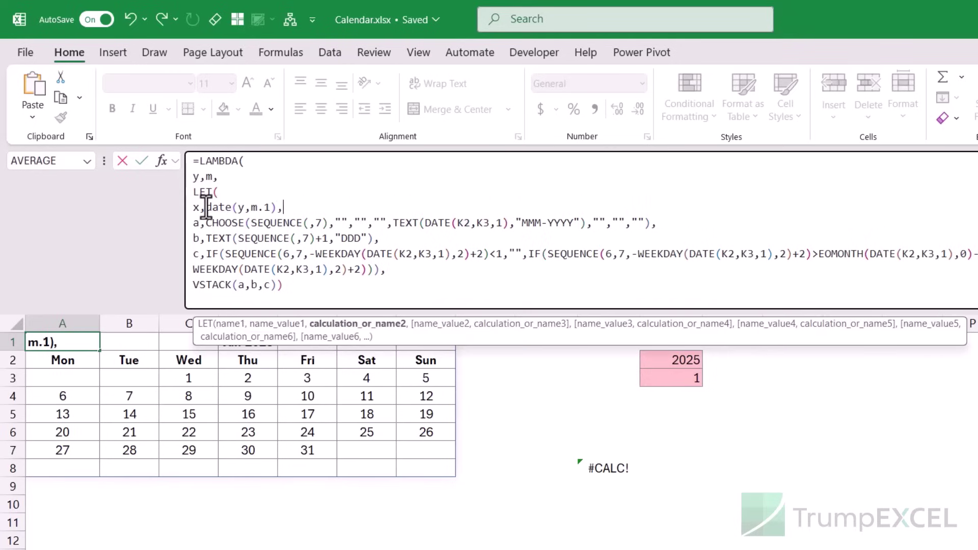
{"action": "left_click_drag", "start_coordinate": [204, 207], "coordinate": [277, 204]}
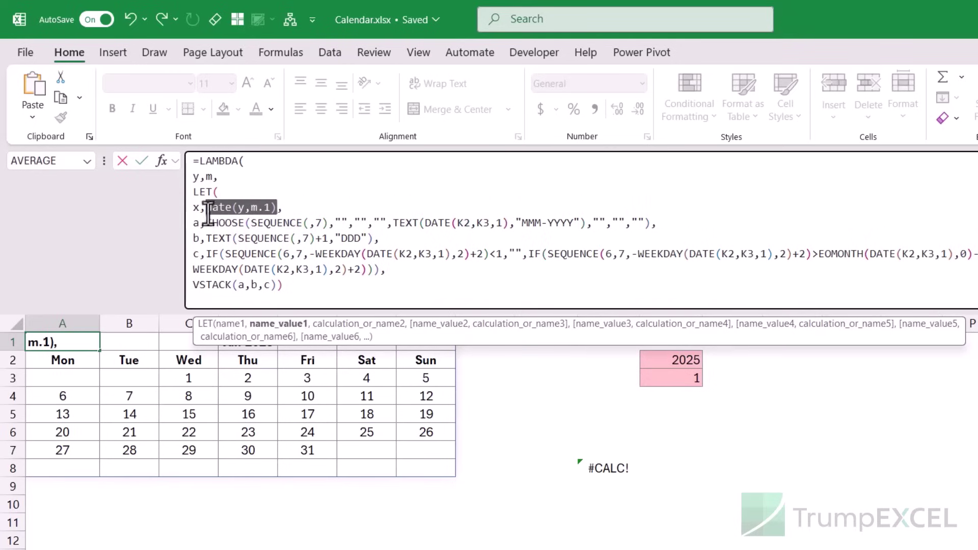
Step: Replace DATE(K2,K3,1) with x in name a's TEXT function and in the first two WEEKDAY functions of name c
{"action": "left_click_drag", "start_coordinate": [426, 223], "coordinate": [509, 223]}
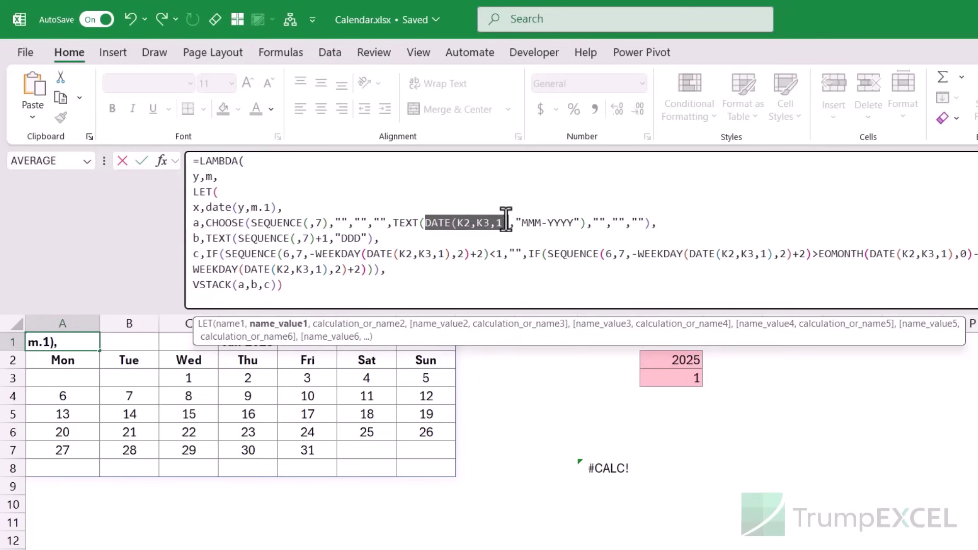
{"action": "type", "text": "x"}
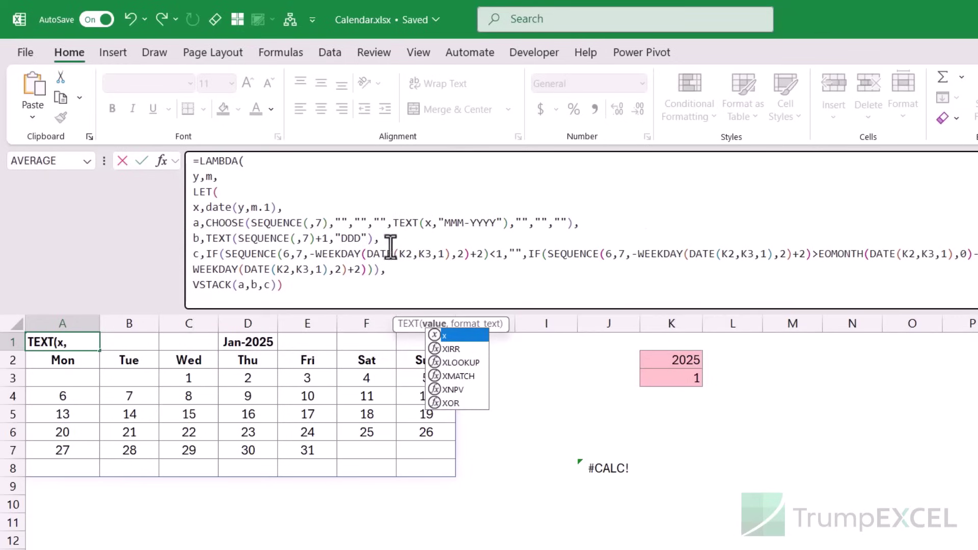
{"action": "left_click_drag", "start_coordinate": [367, 254], "coordinate": [448, 253]}
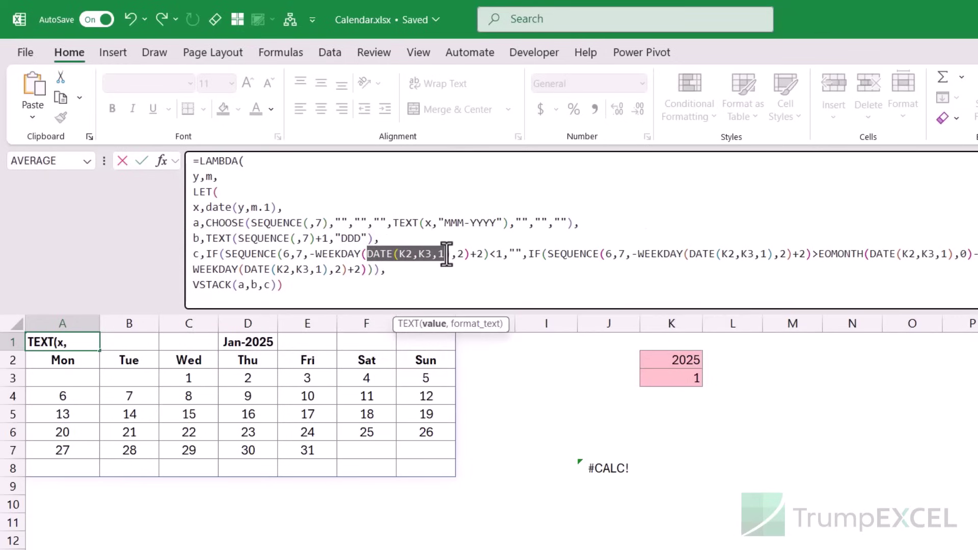
{"action": "type", "text": "x"}
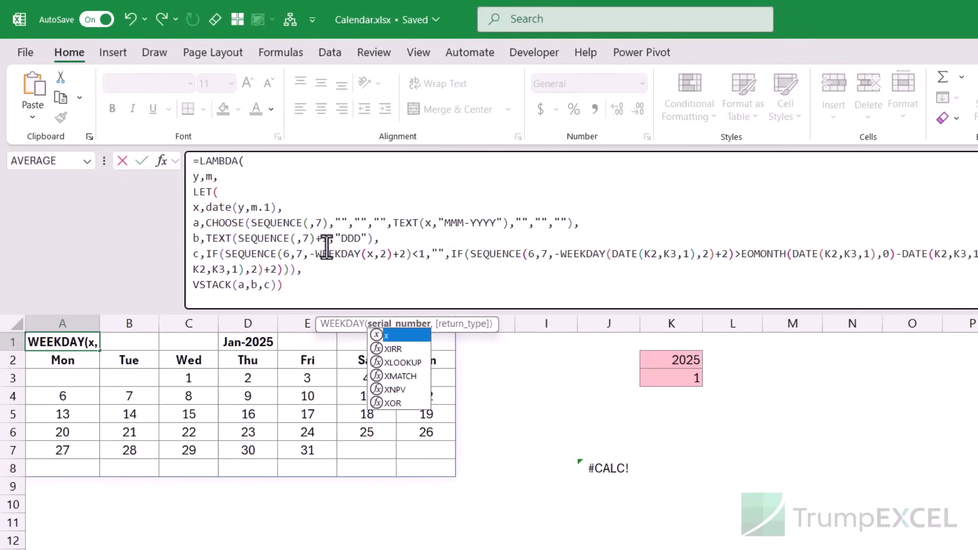
{"action": "left_click_drag", "start_coordinate": [614, 254], "coordinate": [695, 255]}
{"action": "type", "text": "x"}
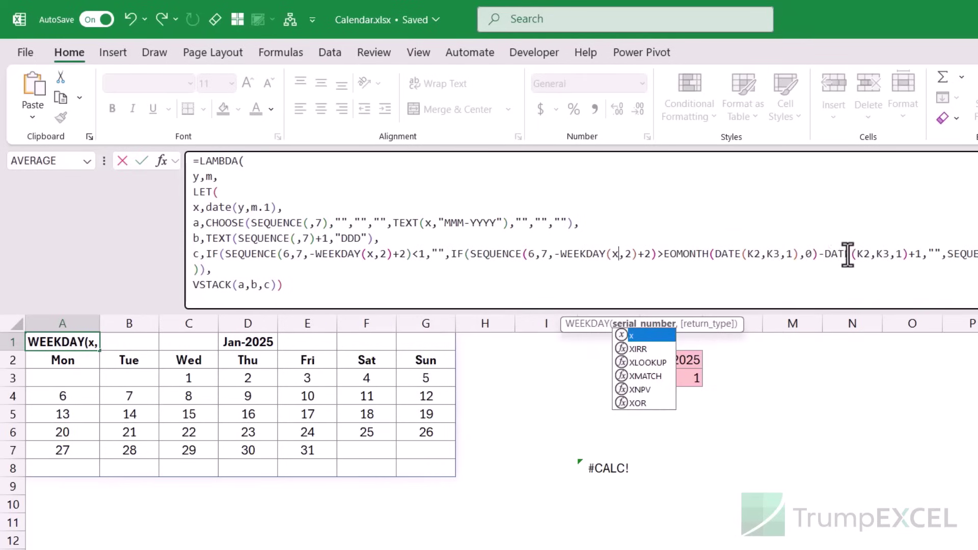
Step: Replace the remaining DATE(K2,K3,1) expressions in name c with x: the EOMONTH start date, the subtracted date and the last WEEKDAY
{"action": "left_click_drag", "start_coordinate": [826, 253], "coordinate": [908, 255]}
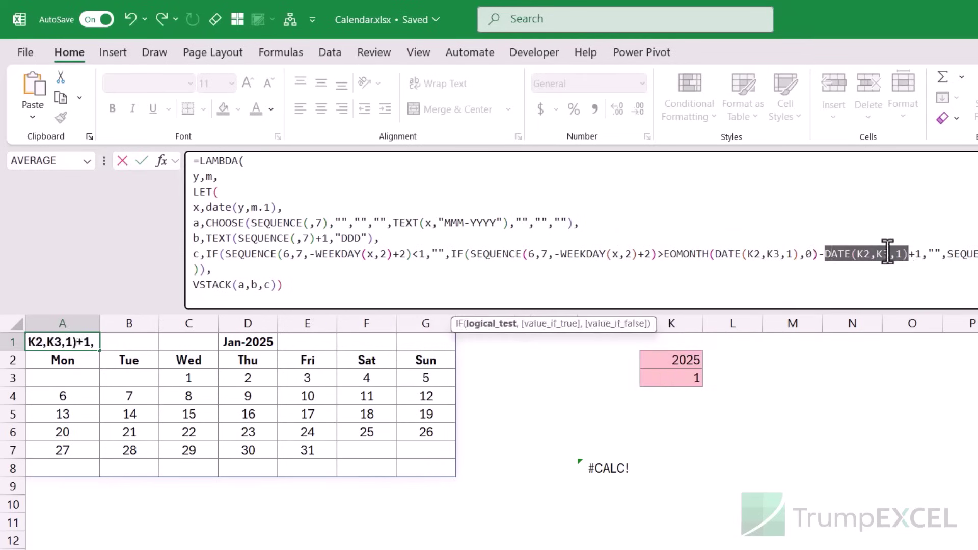
{"action": "type", "text": "x"}
{"action": "left_click_drag", "start_coordinate": [715, 253], "coordinate": [794, 254]}
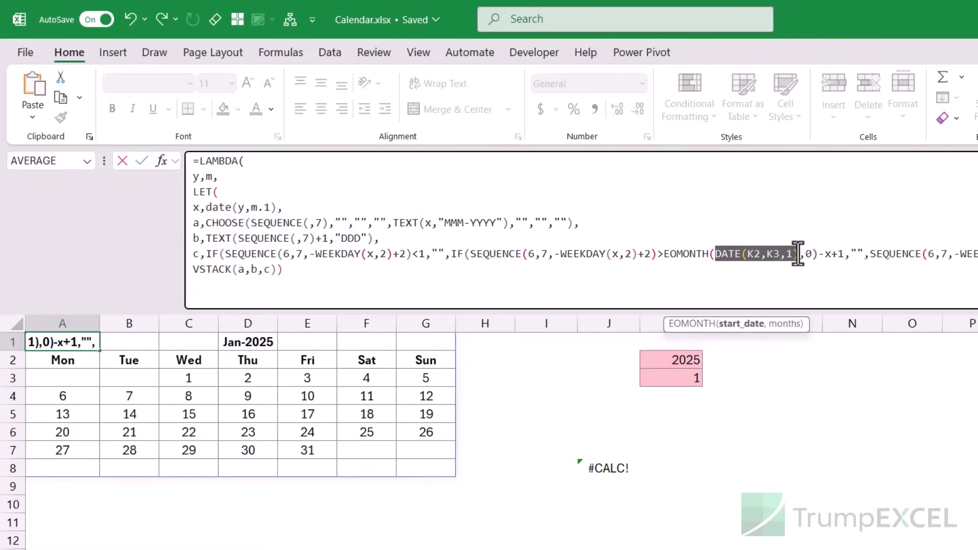
{"action": "type", "text": "x"}
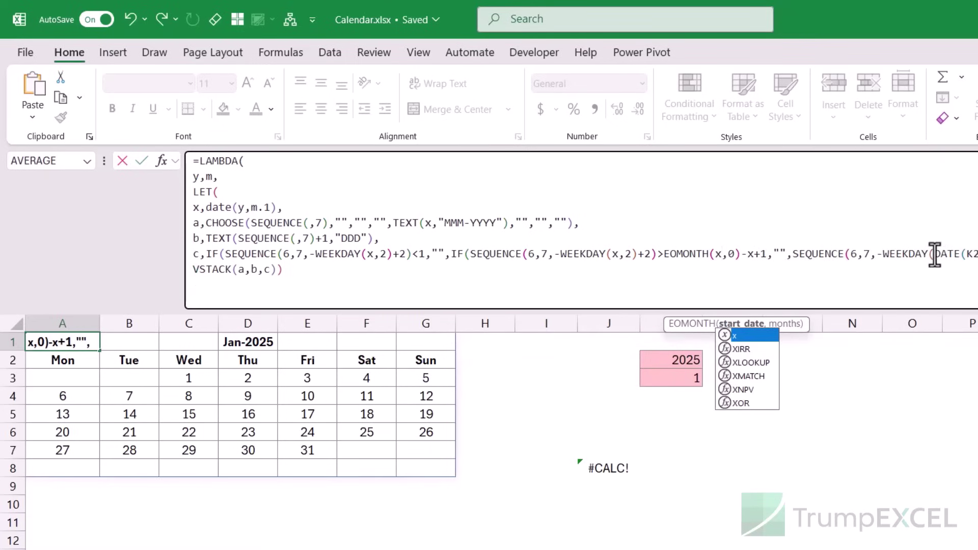
{"action": "left_click_drag", "start_coordinate": [935, 254], "coordinate": [977, 255]}
{"action": "type", "text": "x,2)+2"}
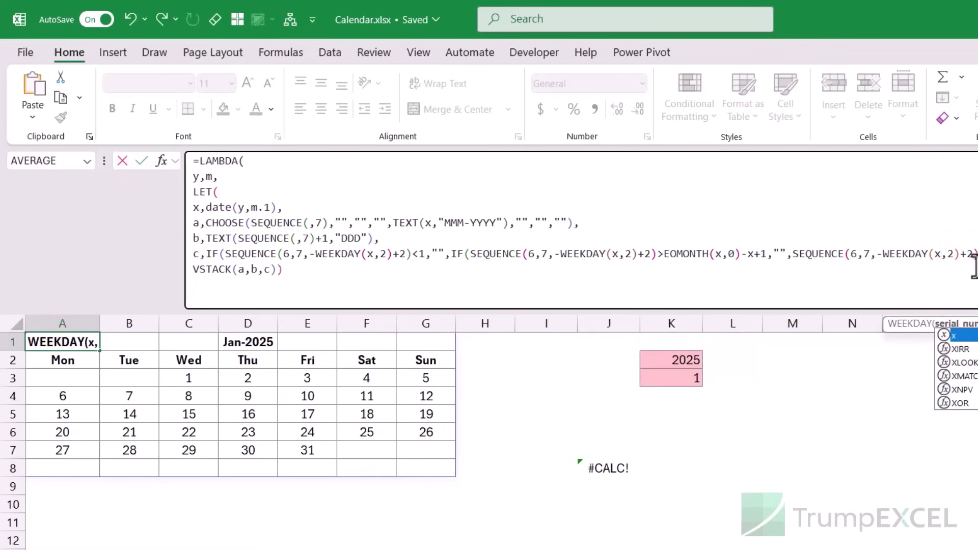
Step: Add the closing parenthesis of LAMBDA after VSTACK(a,b,c)), try to enter the formula, and return to editing the x line
{"action": "left_click", "coordinate": [354, 279]}
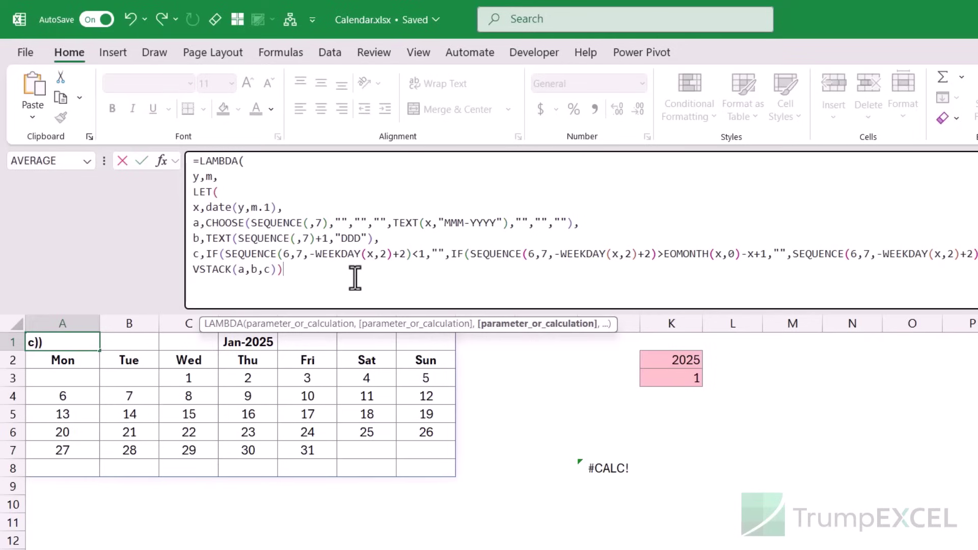
{"action": "type", "text": ")"}
{"action": "key", "text": "Return"}
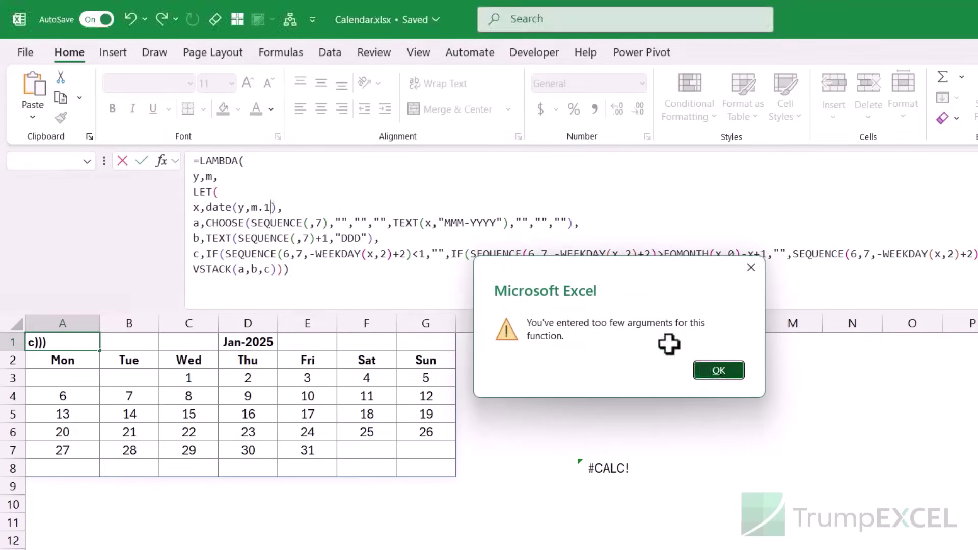
{"action": "left_click", "coordinate": [719, 371]}
{"action": "left_click", "coordinate": [284, 208]}
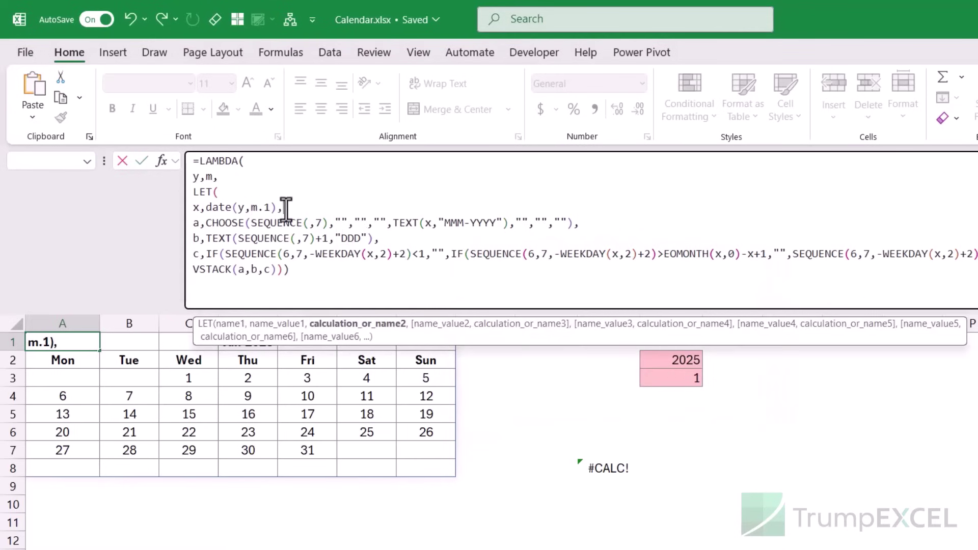
Step: Correct the x line to date(y,m,1) by replacing the period with a comma, and enter the LAMBDA formula in A1
{"action": "left_click", "coordinate": [278, 209]}
{"action": "key", "text": "BackSpace"}
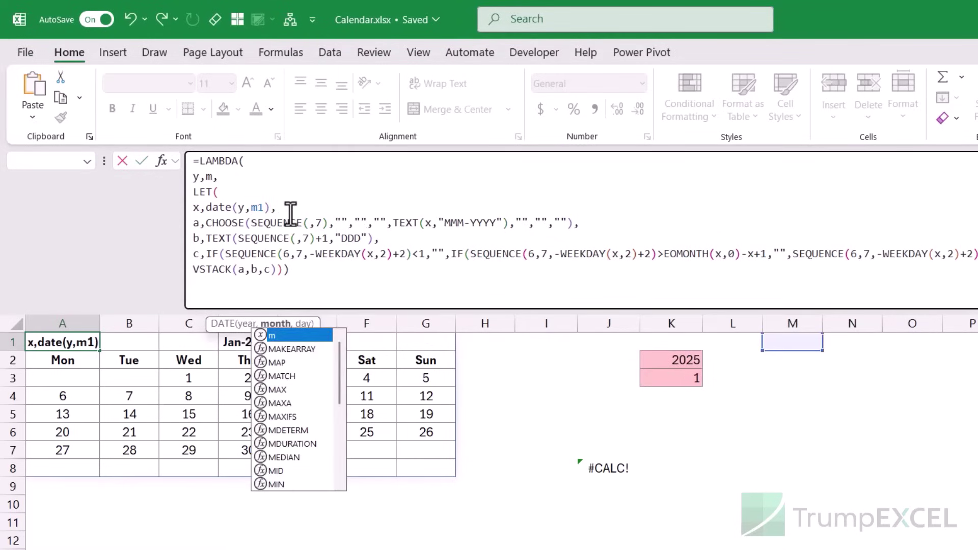
{"action": "type", "text": ","}
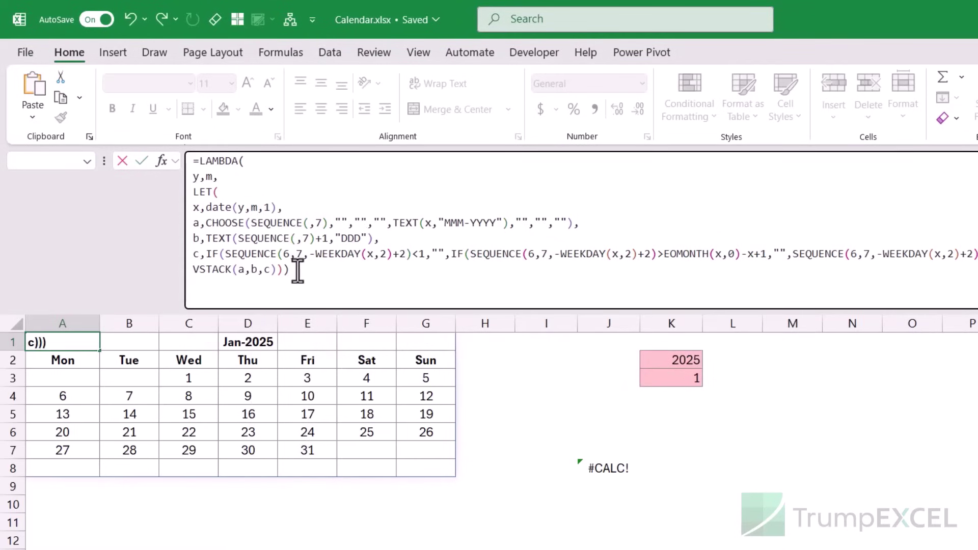
{"action": "key", "text": "Return"}
{"action": "key", "text": "Up"}
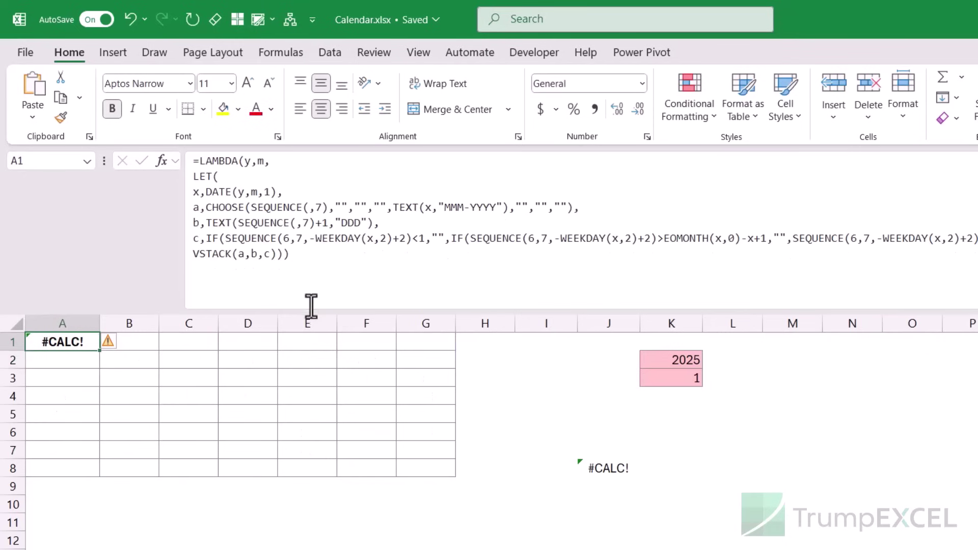
Step: Shorten the formula bar, append the test arguments (2025,1) after the LAMBDA formula in A1, and enter it
{"action": "left_click_drag", "start_coordinate": [312, 309], "coordinate": [290, 280]}
{"action": "key", "text": "F2"}
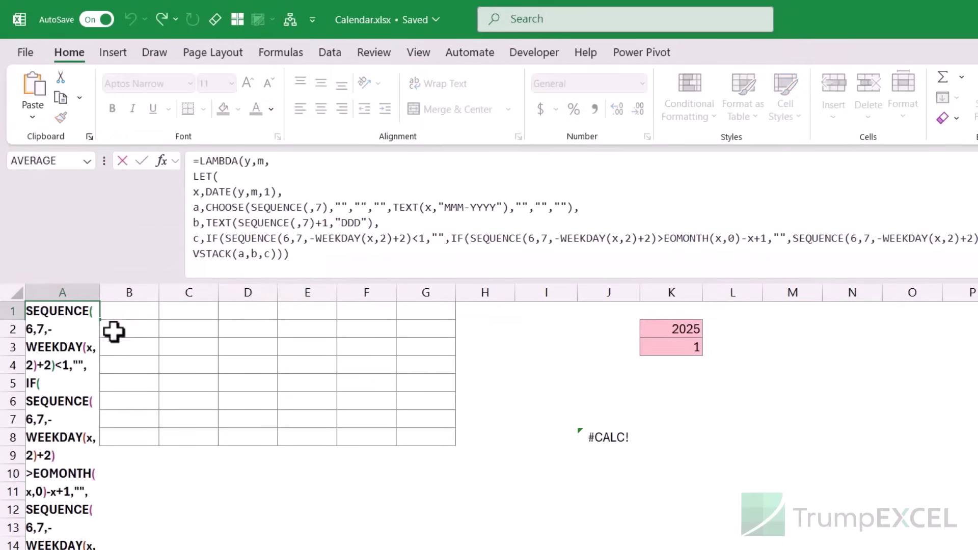
{"action": "left_click", "coordinate": [308, 255]}
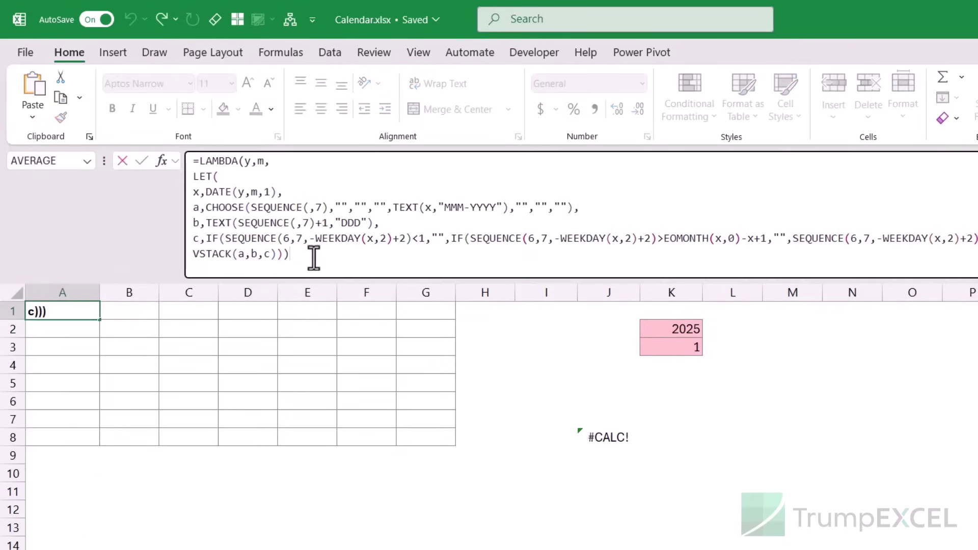
{"action": "type", "text": "("}
{"action": "type", "text": "2025,1)"}
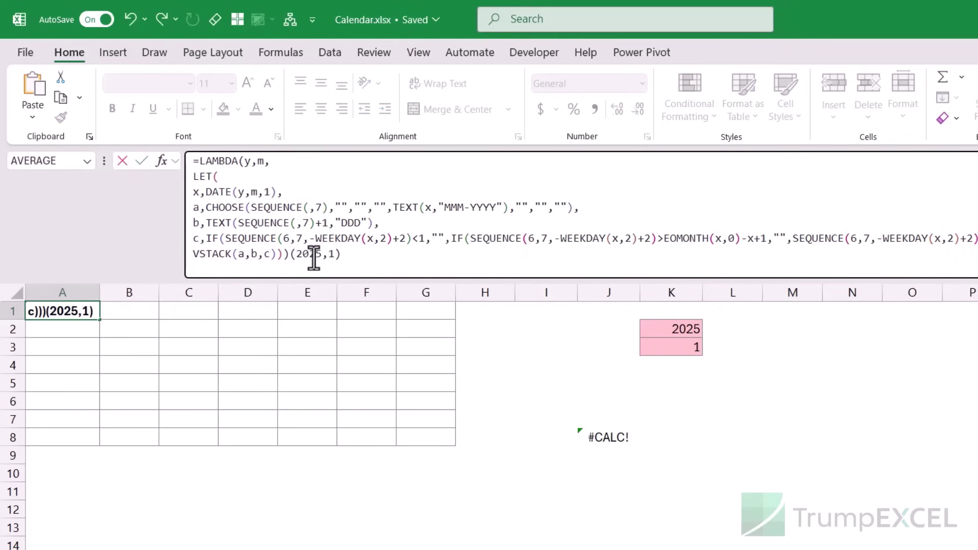
{"action": "key", "text": "Return"}
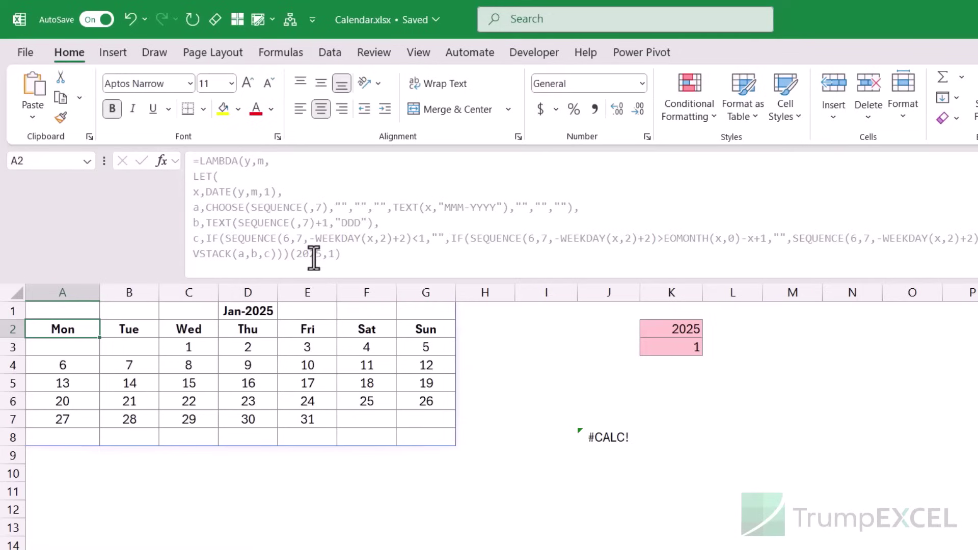
Step: Clear the contents of range J2:L8, including the year and month input cells
{"action": "left_click_drag", "start_coordinate": [598, 335], "coordinate": [705, 440]}
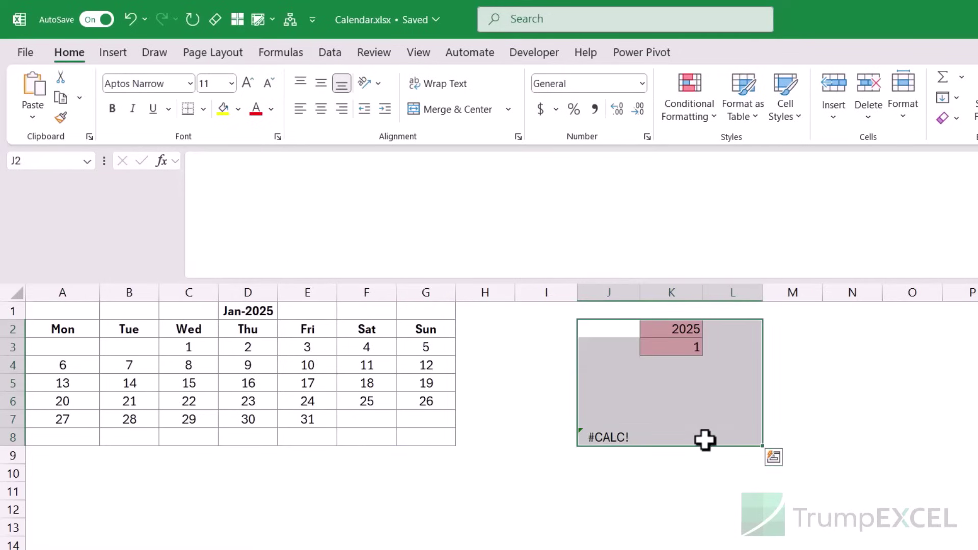
{"action": "key", "text": "Delete"}
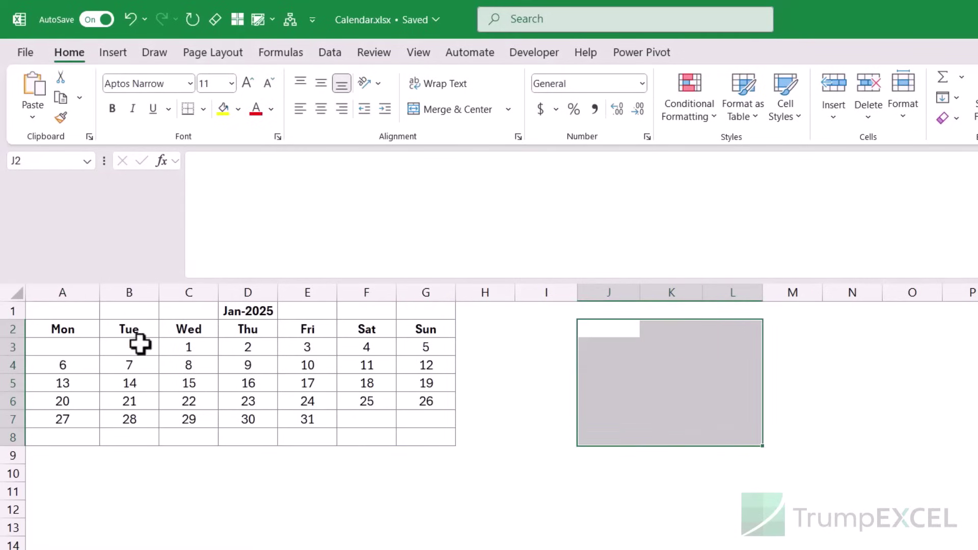
Step: Set the month in the test arguments of A1's LAMBDA formula to 2, making them (2025,2)
{"action": "left_click", "coordinate": [79, 312]}
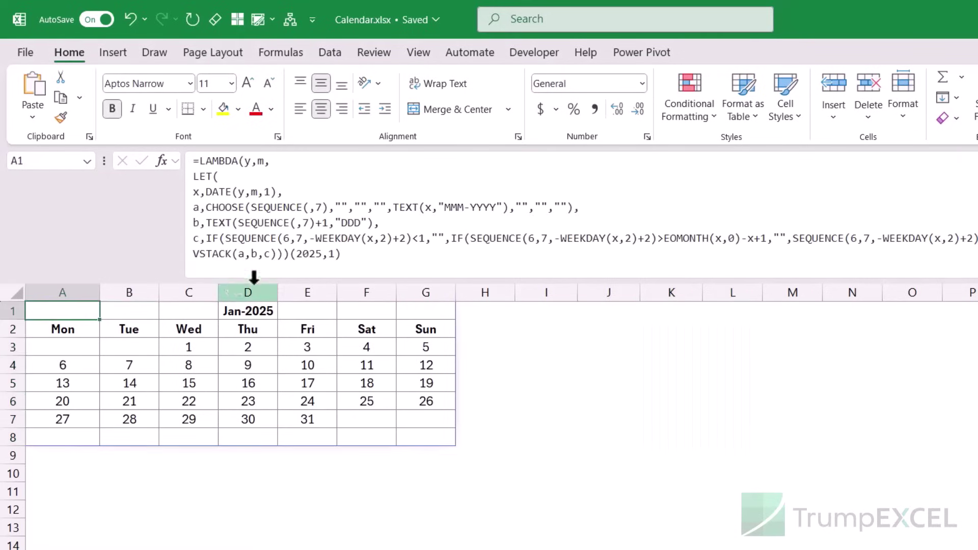
{"action": "left_click", "coordinate": [334, 255]}
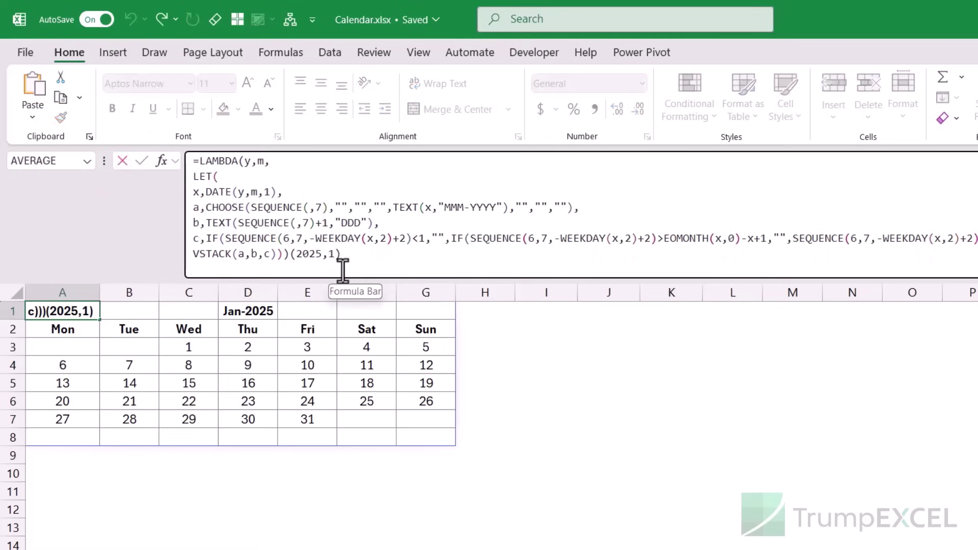
{"action": "key", "text": "BackSpace"}
{"action": "type", "text": "2"}
{"action": "key", "text": "Return"}
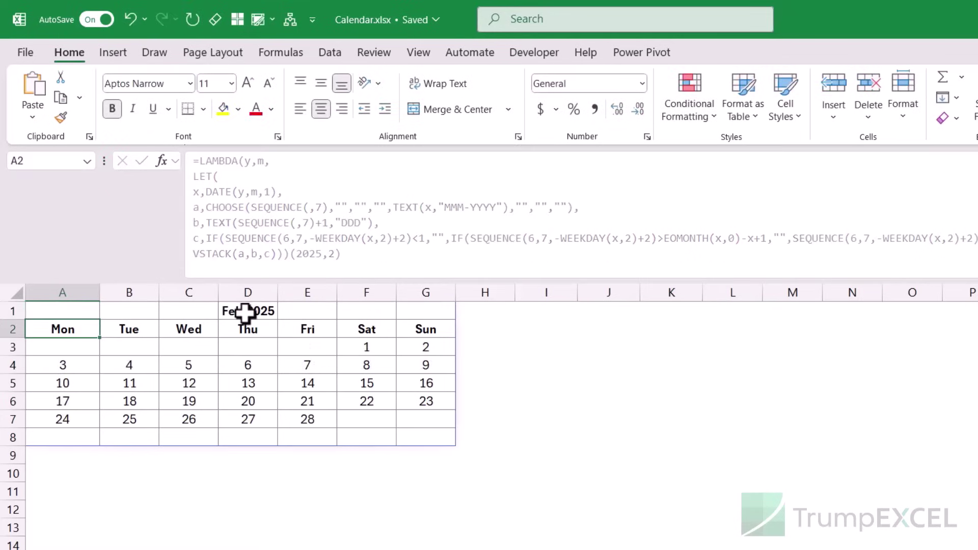
Step: Copy A1's LAMBDA formula without its trailing (2025,2) arguments, and cancel the edit to the cell
{"action": "left_click", "coordinate": [69, 312]}
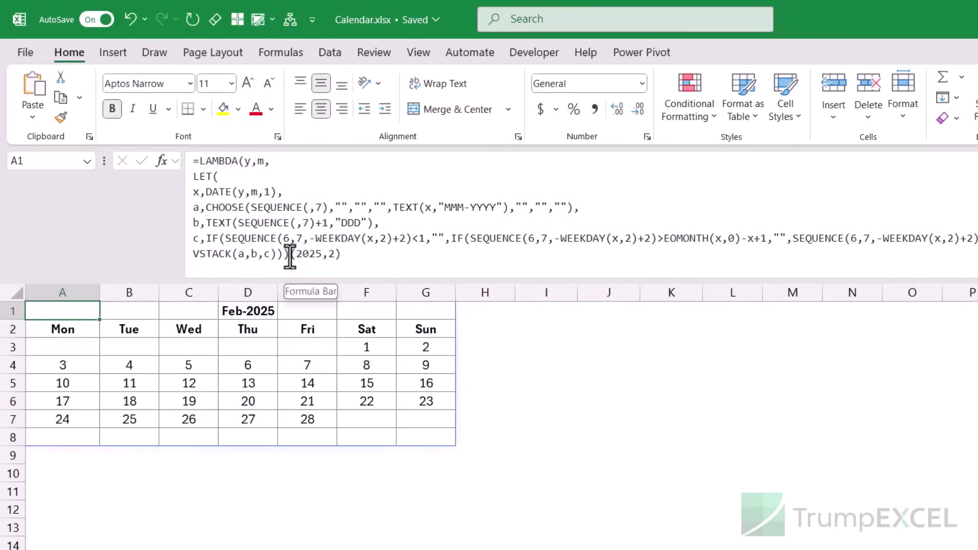
{"action": "left_click_drag", "start_coordinate": [291, 254], "coordinate": [357, 253]}
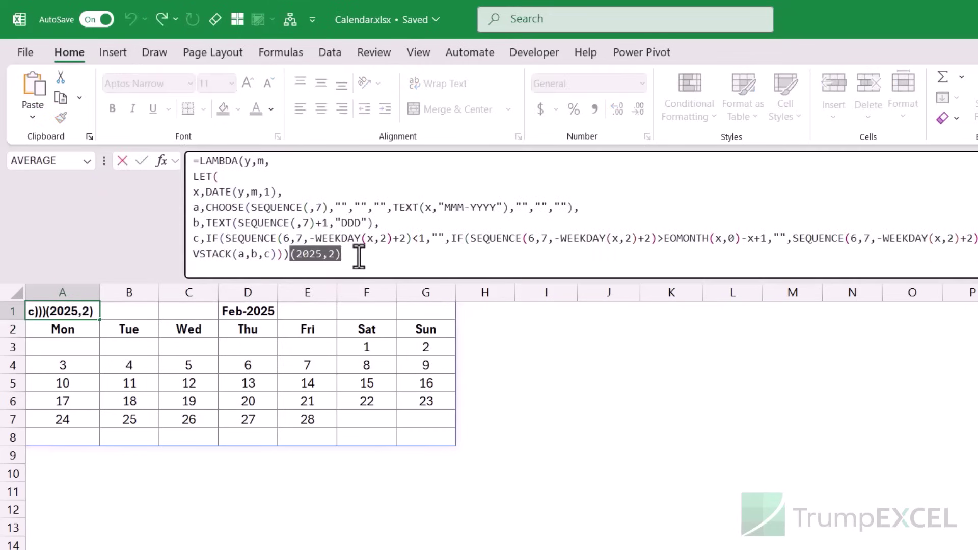
{"action": "key", "text": "Delete"}
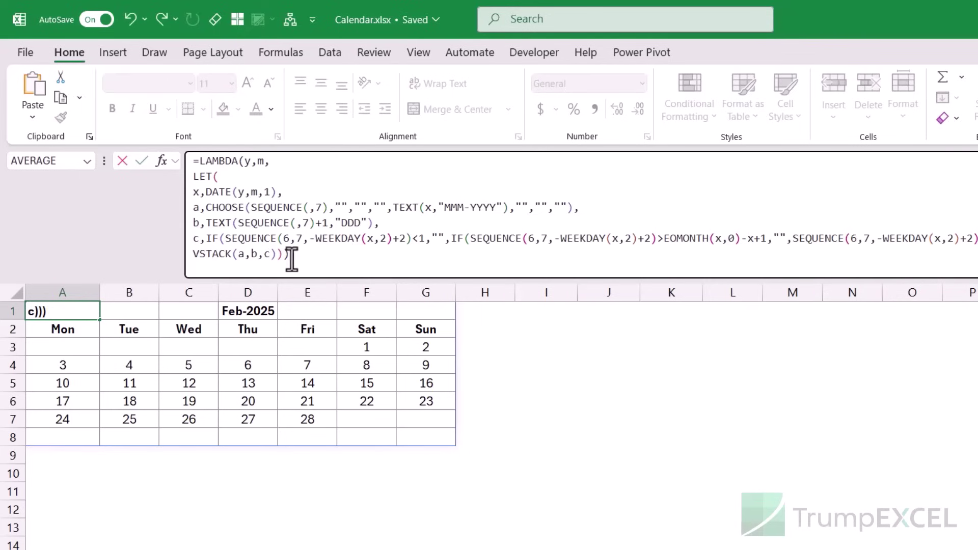
{"action": "left_click_drag", "start_coordinate": [290, 254], "coordinate": [188, 160]}
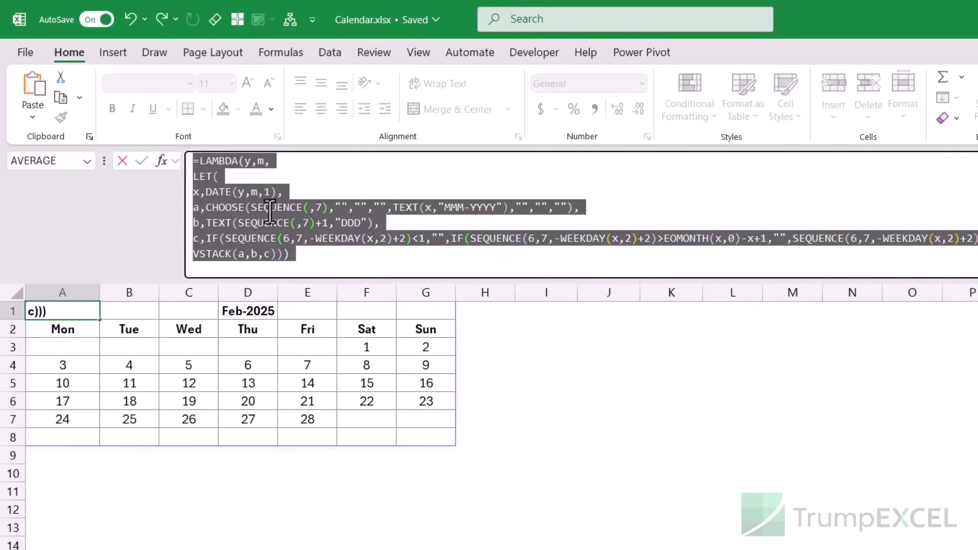
{"action": "key", "text": "Escape"}
Step: Try to define a workbook-scoped name Cal2 that refers to the copied LAMBDA formula
{"action": "left_click", "coordinate": [281, 56]}
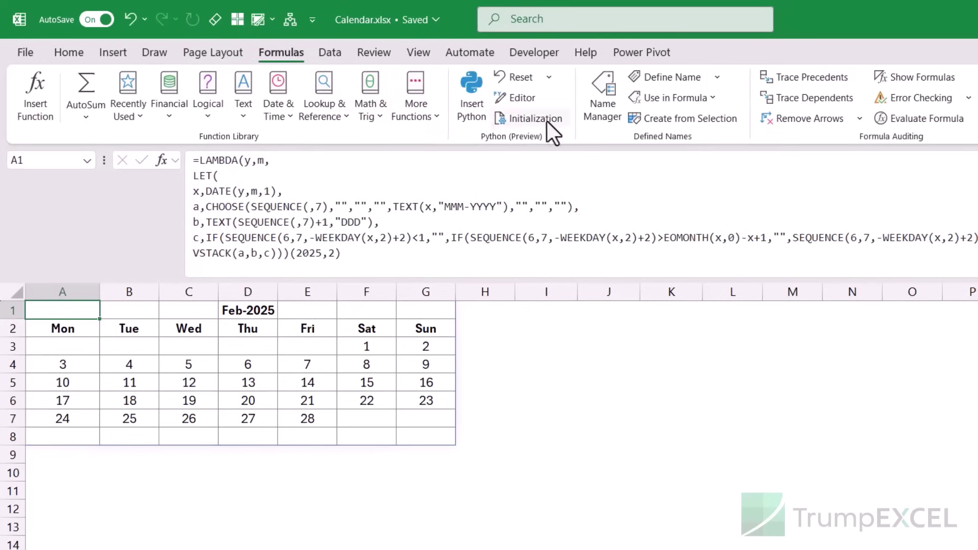
{"action": "left_click", "coordinate": [603, 104]}
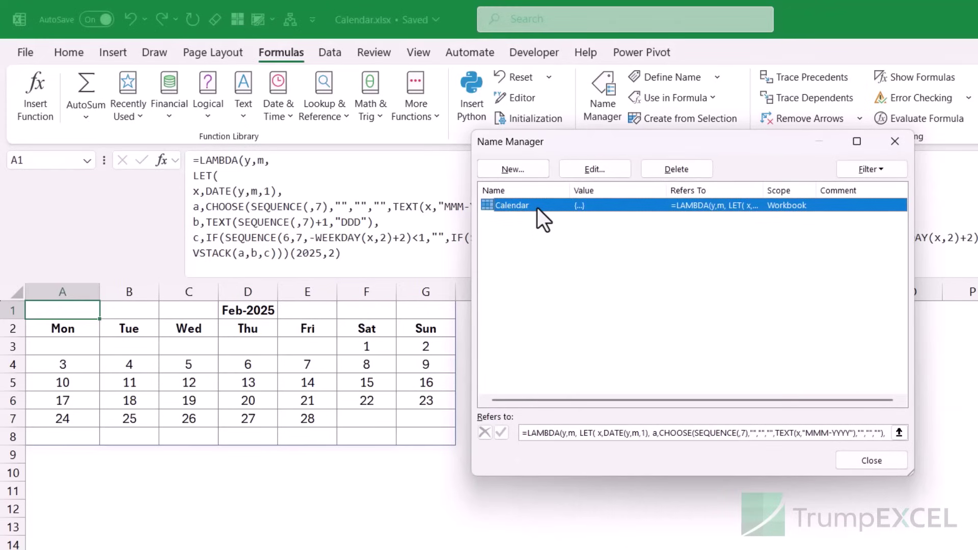
{"action": "left_click", "coordinate": [528, 172]}
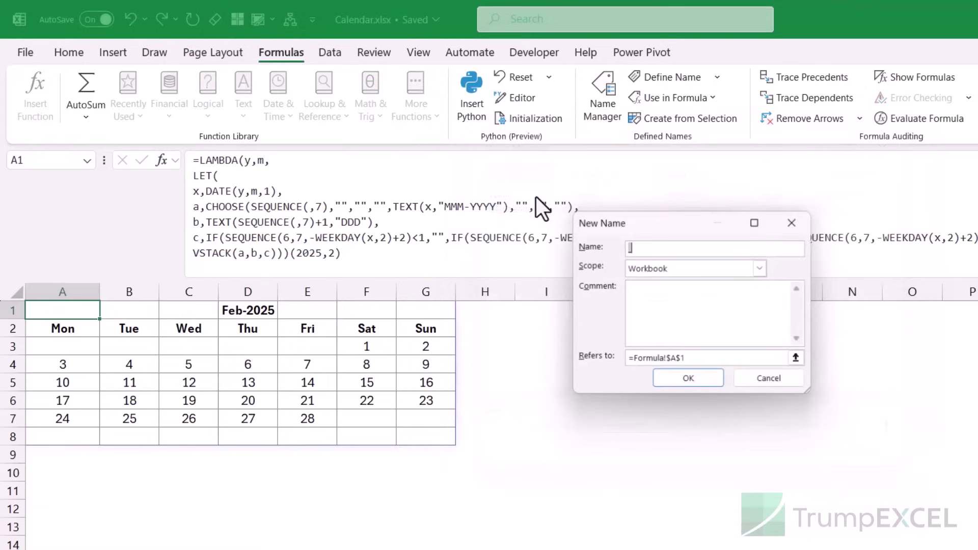
{"action": "type", "text": "Cal2"}
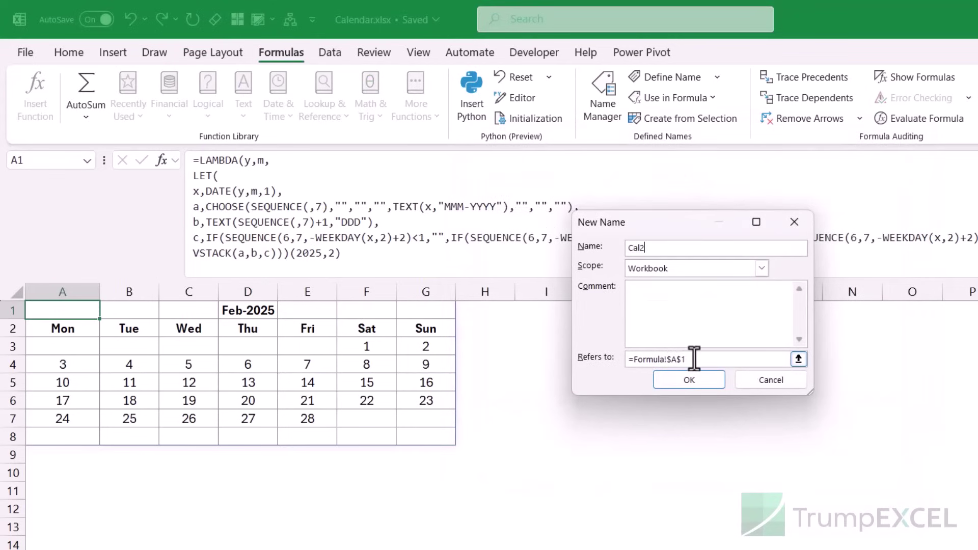
{"action": "left_click_drag", "start_coordinate": [694, 359], "coordinate": [537, 364]}
{"action": "key", "text": "BackSpace"}
{"action": "key", "text": "ctrl+v"}
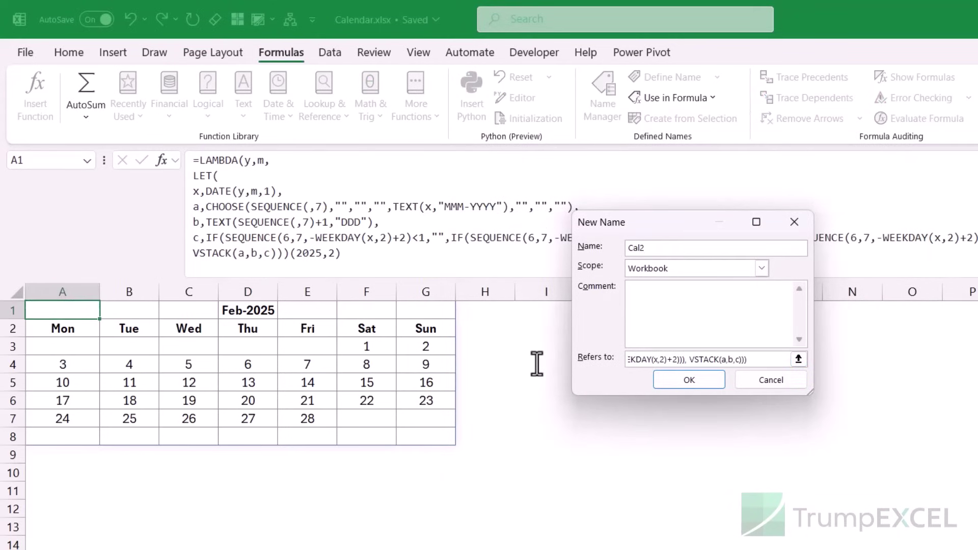
{"action": "left_click", "coordinate": [678, 384]}
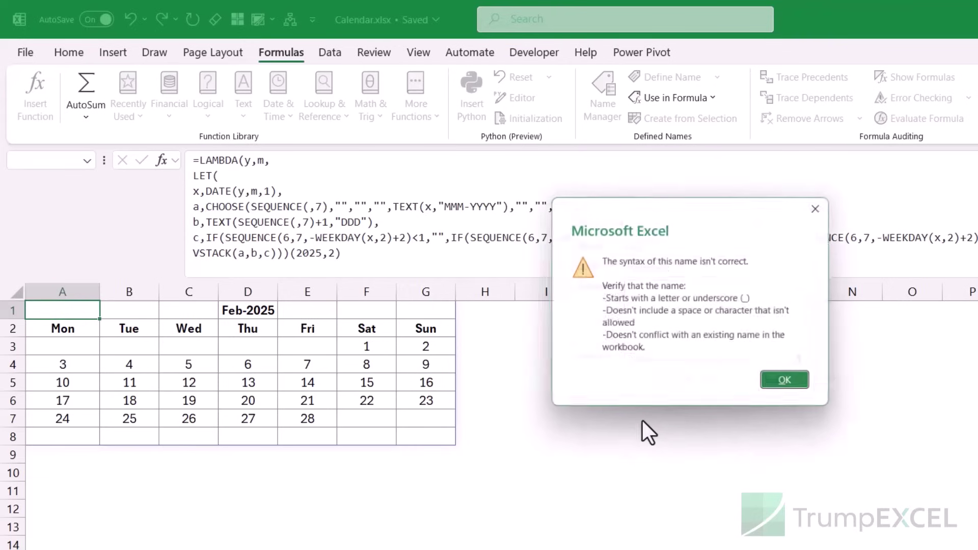
{"action": "left_click", "coordinate": [793, 385]}
Step: Check the name's Refers to formula back to its beginning, and try to save Cal2 again
{"action": "left_click", "coordinate": [727, 359]}
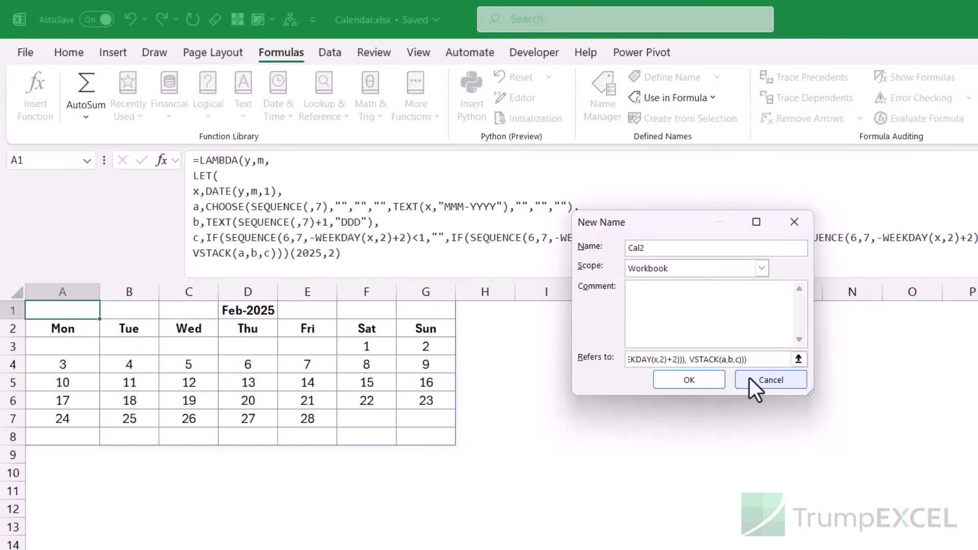
{"action": "key", "text": "Left"}
{"action": "key", "text": "Left"}
{"action": "key", "text": "Left"}
{"action": "key", "text": "Left"}
{"action": "key", "text": "Left"}
{"action": "key", "text": "Left"}
{"action": "key", "text": "Left"}
{"action": "key", "text": "Left"}
{"action": "key", "text": "Left"}
{"action": "key", "text": "Left"}
{"action": "key", "text": "Left"}
{"action": "key", "text": "Left"}
{"action": "key", "text": "Left"}
{"action": "key", "text": "Left"}
{"action": "key", "text": "Left"}
{"action": "key", "text": "Left"}
{"action": "key", "text": "Left"}
{"action": "key", "text": "Left"}
{"action": "key", "text": "Left"}
{"action": "key", "text": "Left"}
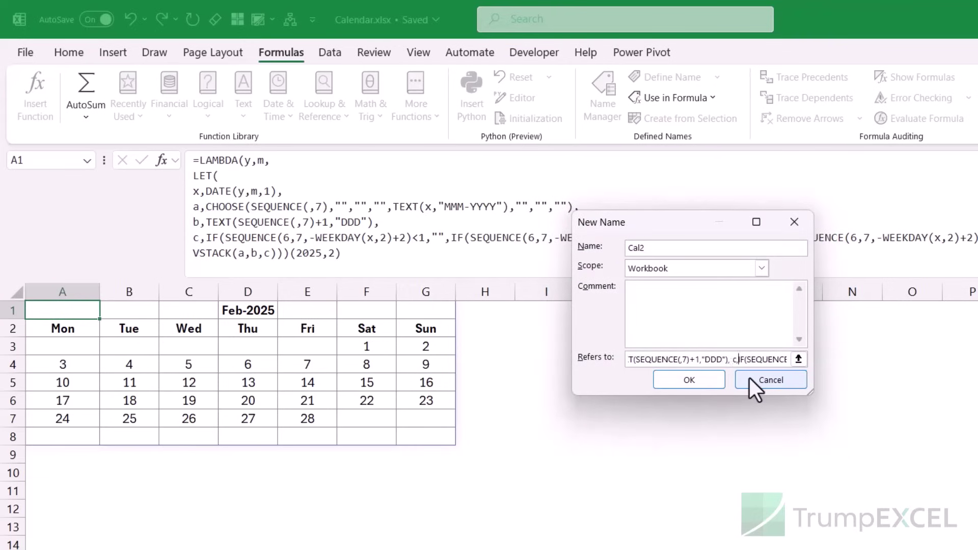
{"action": "key", "text": "Home"}
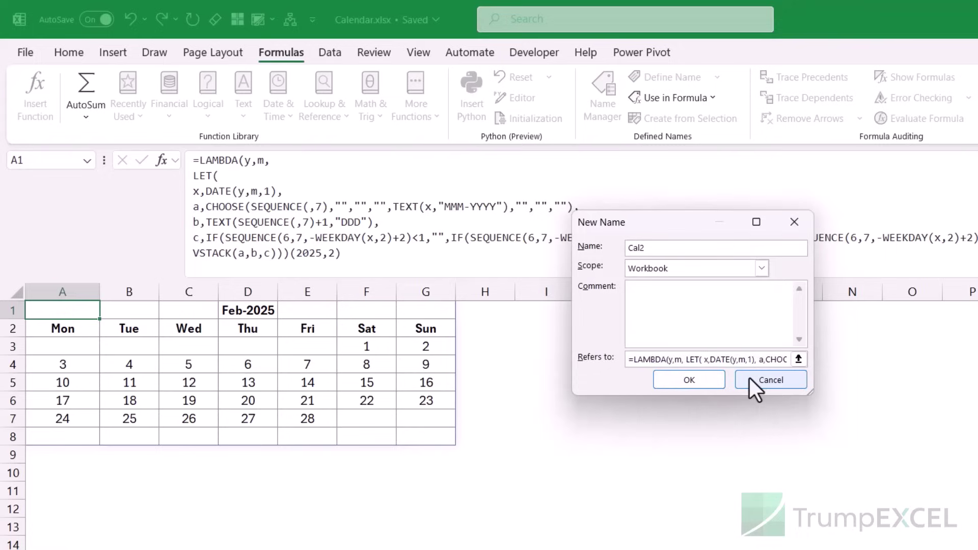
{"action": "key", "text": "Return"}
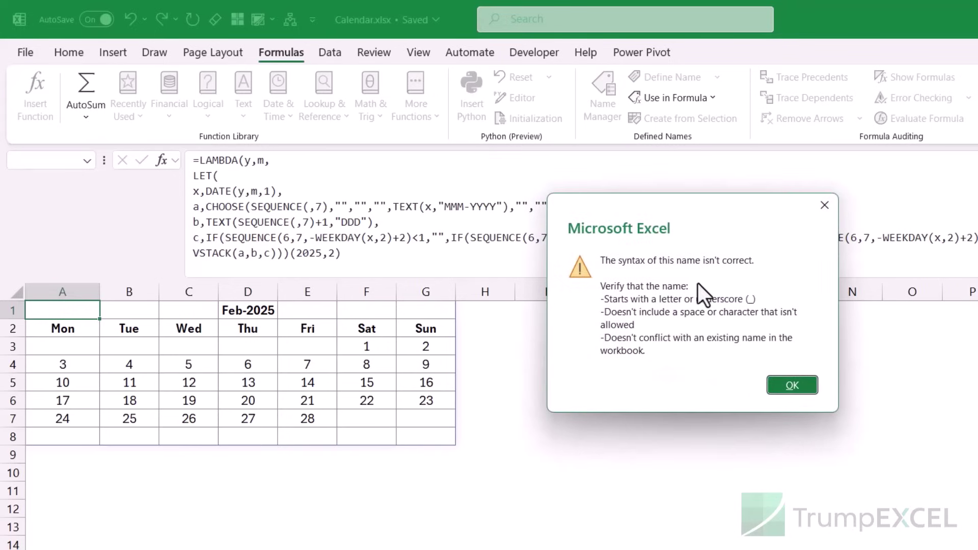
{"action": "key", "text": "Return"}
Step: Change the new name to Calendarn, save it, and close the Name Manager
{"action": "left_click", "coordinate": [668, 247]}
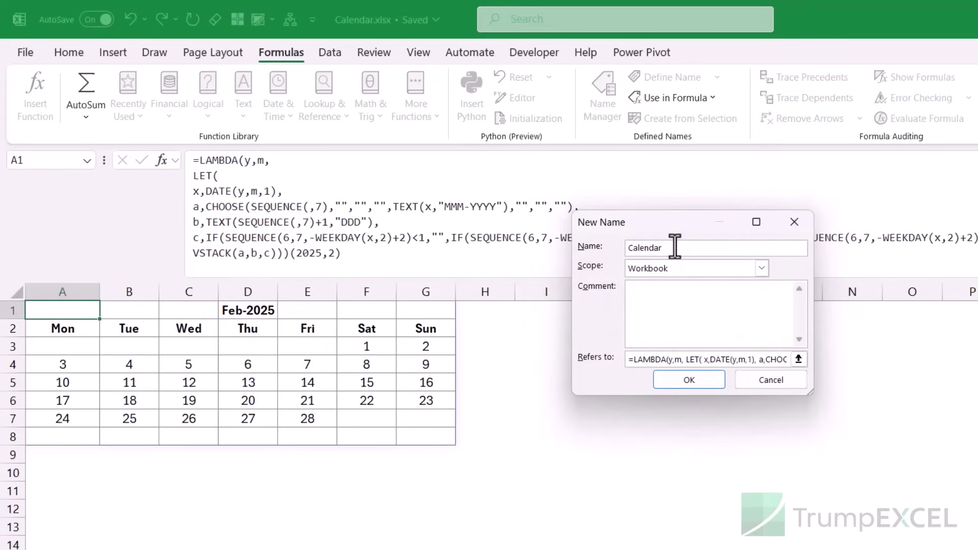
{"action": "type", "text": "endarn"}
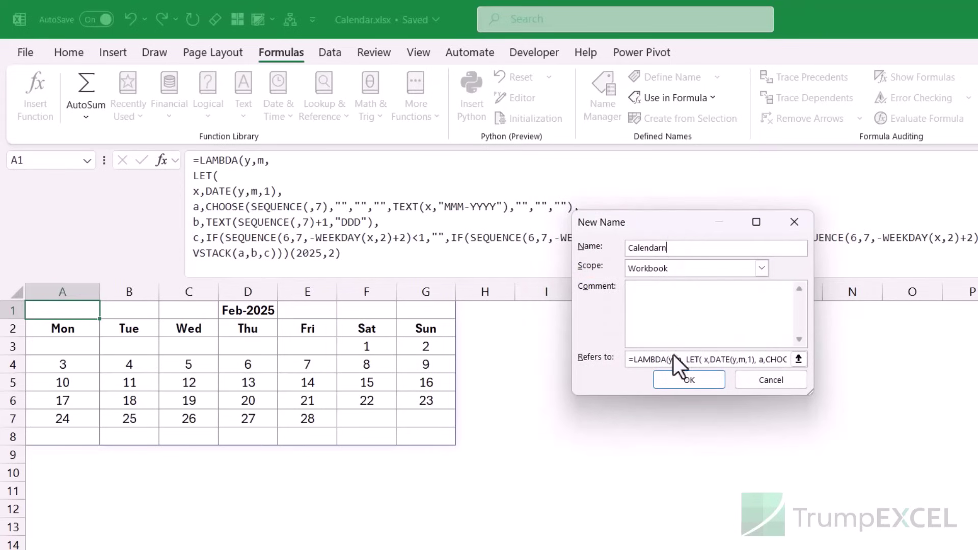
{"action": "left_click", "coordinate": [680, 382]}
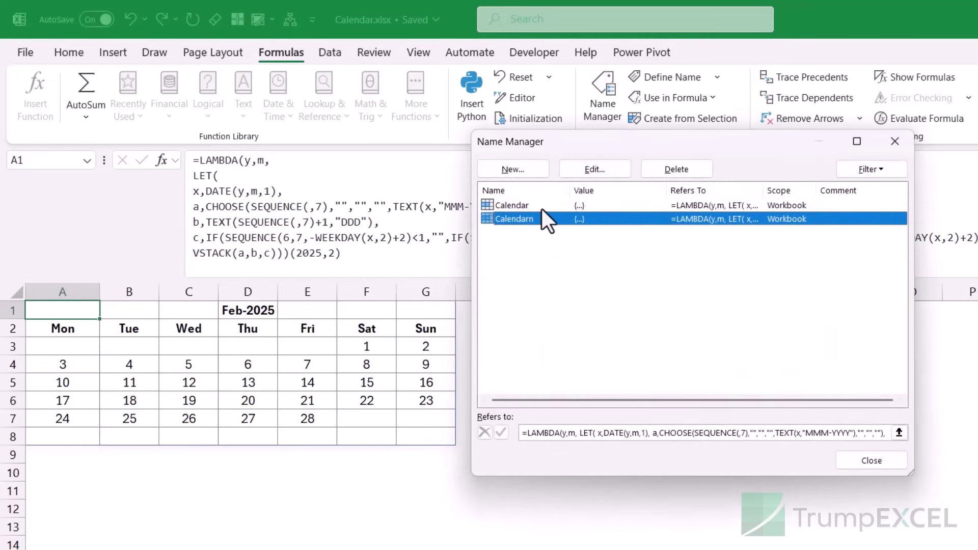
{"action": "left_click", "coordinate": [866, 462]}
Step: Collapse the formula bar to a single line and clear the LAMBDA formula from A1
{"action": "double_click", "coordinate": [72, 311]}
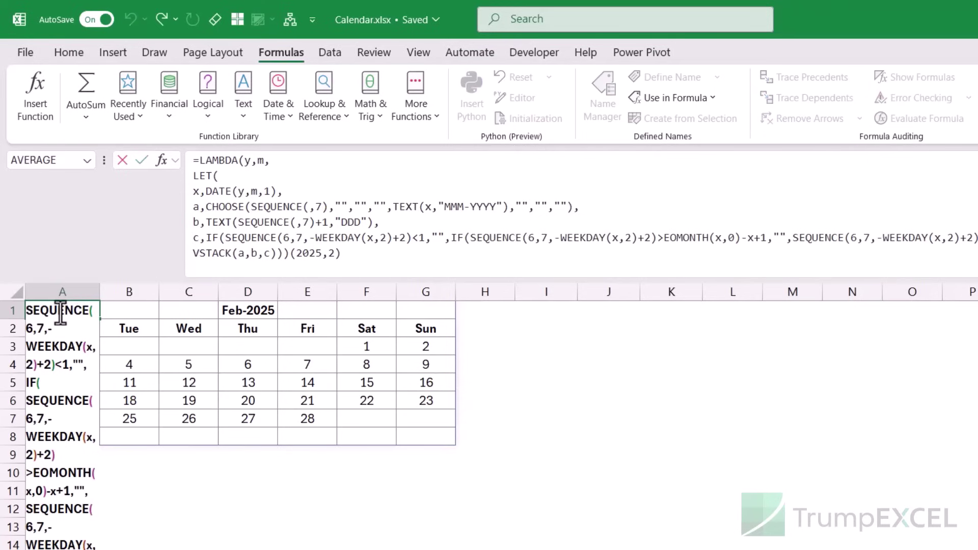
{"action": "key", "text": "Escape"}
{"action": "left_click_drag", "start_coordinate": [224, 281], "coordinate": [102, 179]}
{"action": "left_click", "coordinate": [77, 199]}
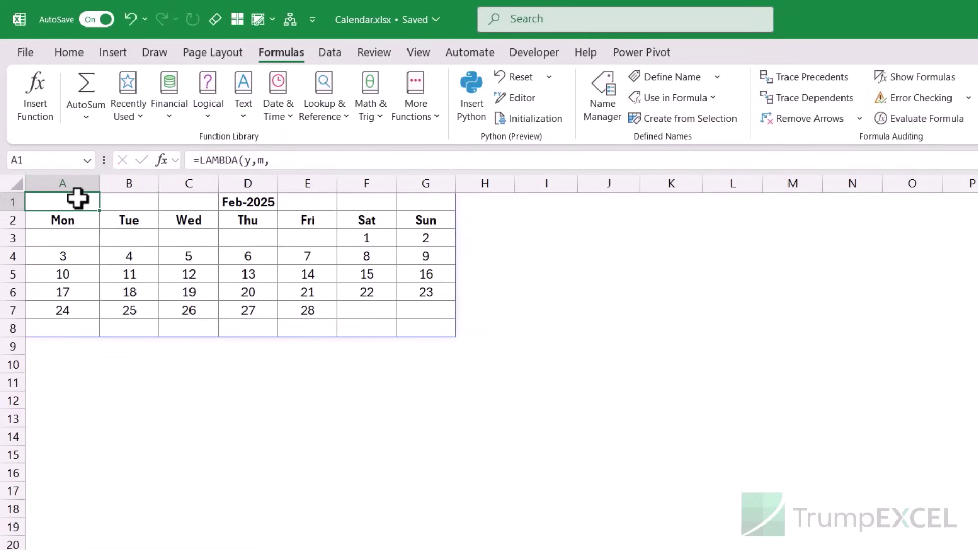
{"action": "key", "text": "Delete"}
Step: Enter the custom function =Calendarn(2025,1) in A1
{"action": "type", "text": "=cal"}
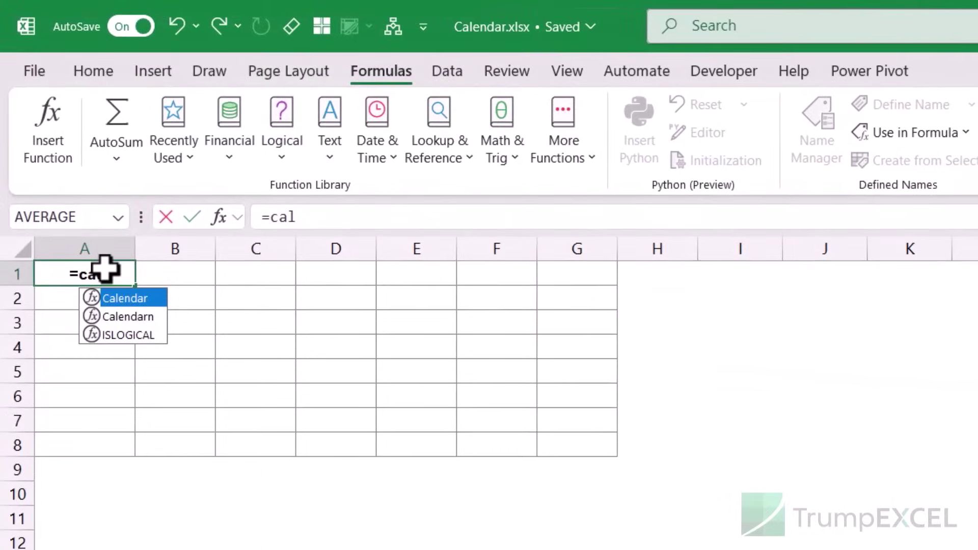
{"action": "key", "text": "Down"}
{"action": "key", "text": "Tab"}
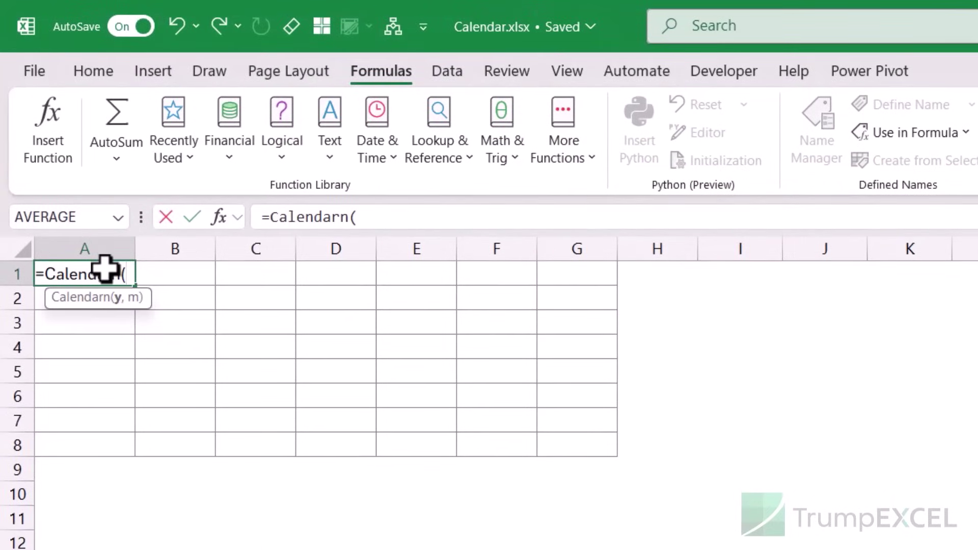
{"action": "type", "text": "2025,"}
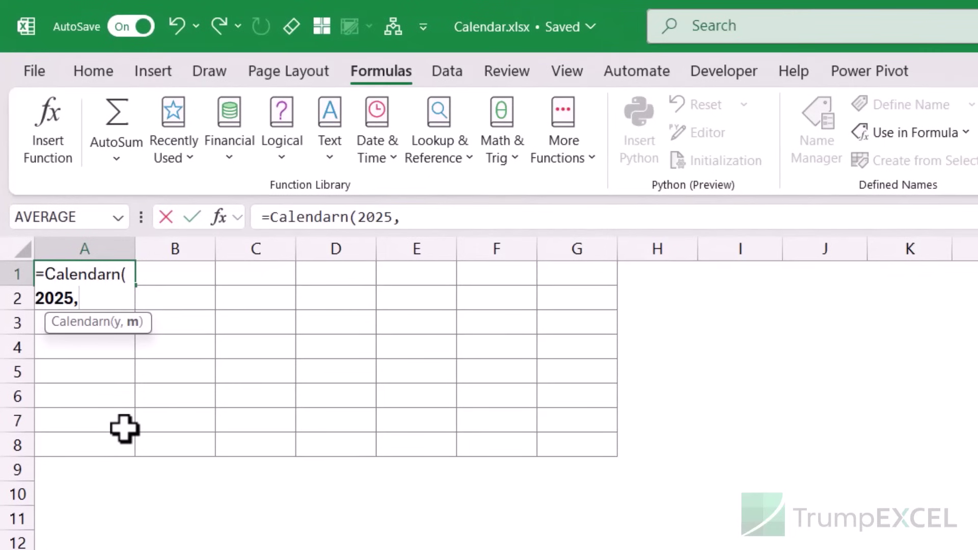
{"action": "type", "text": "1"}
{"action": "key", "text": "Return"}
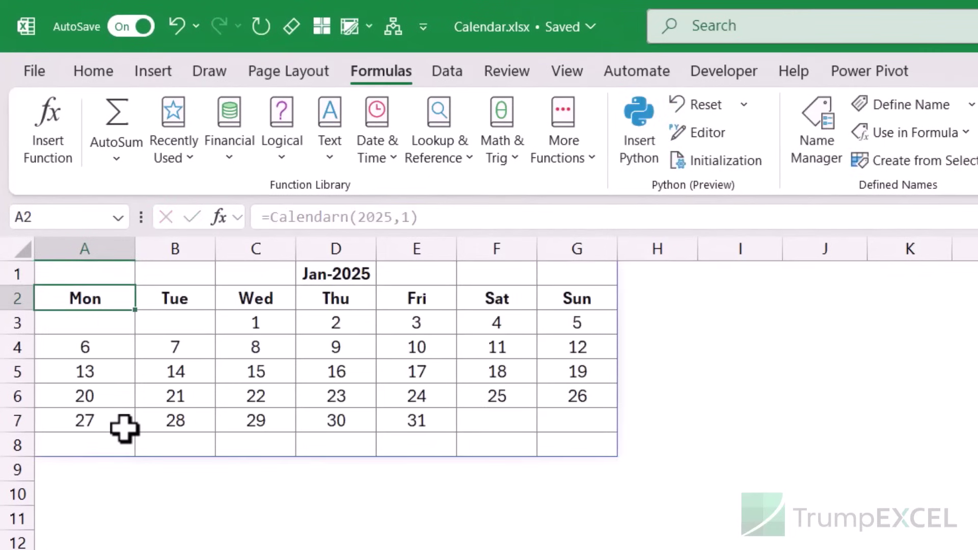